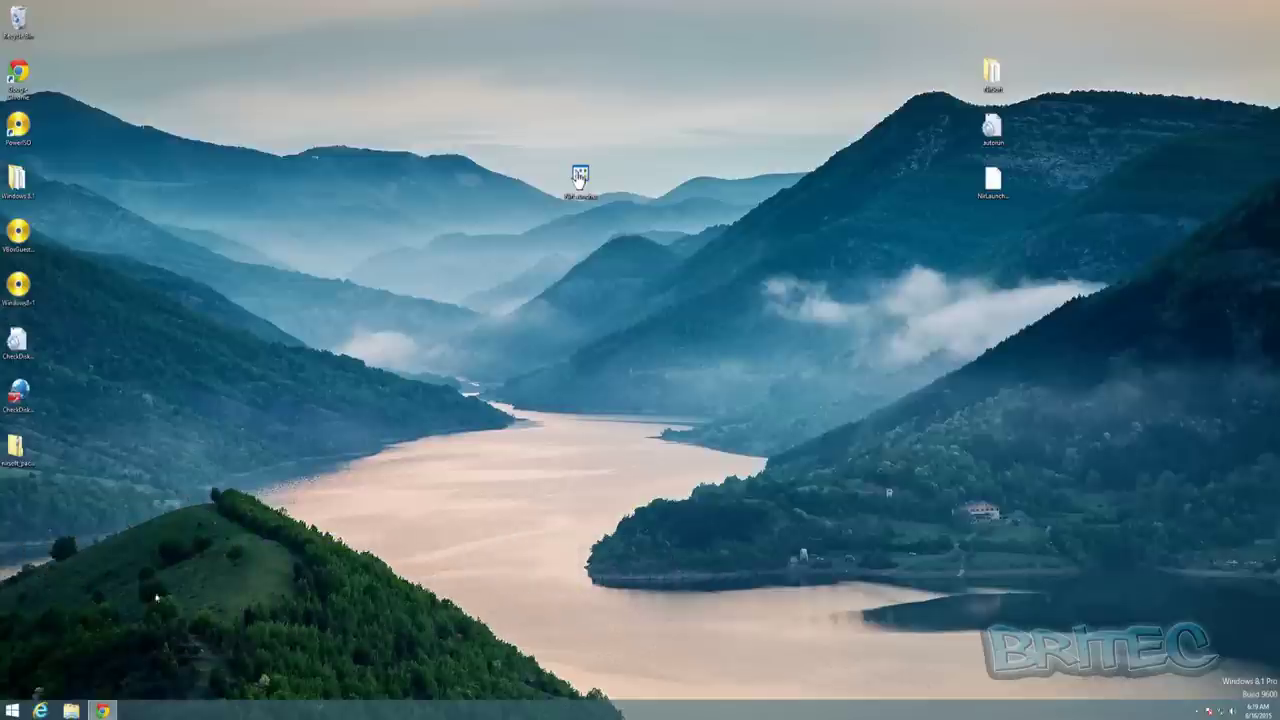
Step: Minimize the NirLauncher web page and launch NirLauncher from the desktop
{"action": "double_click", "coordinate": [579, 178]}
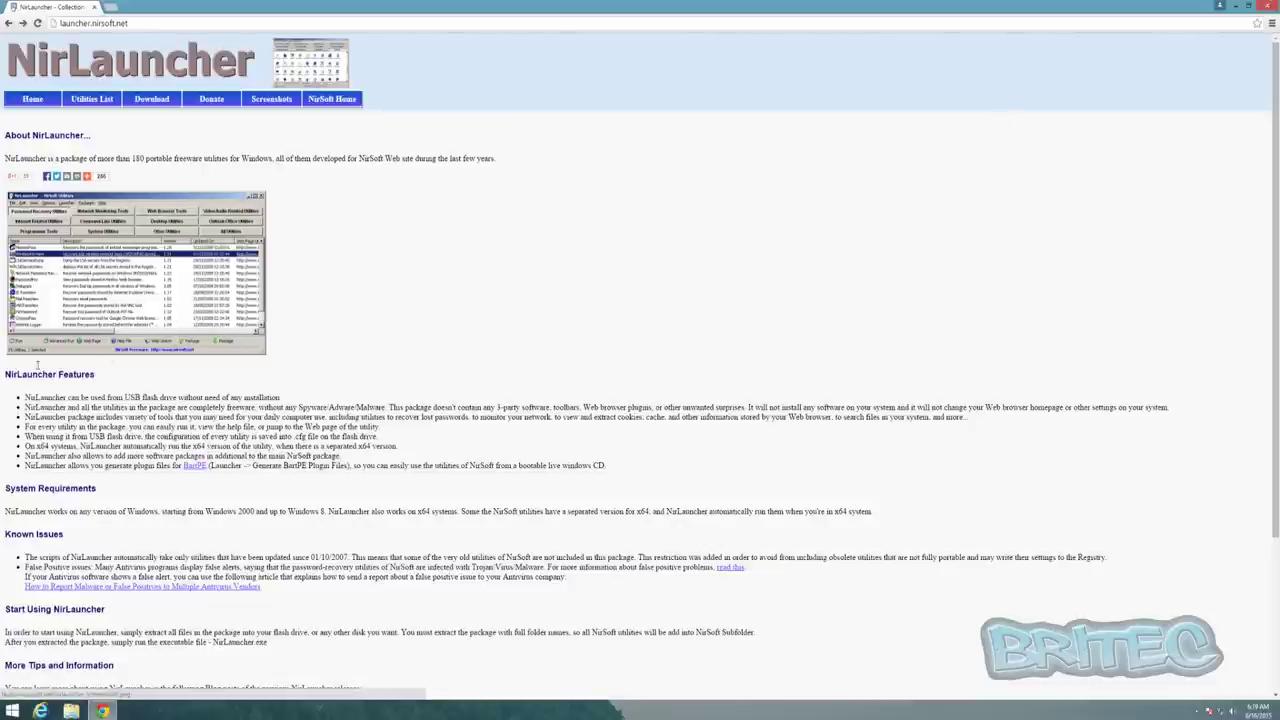
{"action": "left_click", "coordinate": [1238, 8]}
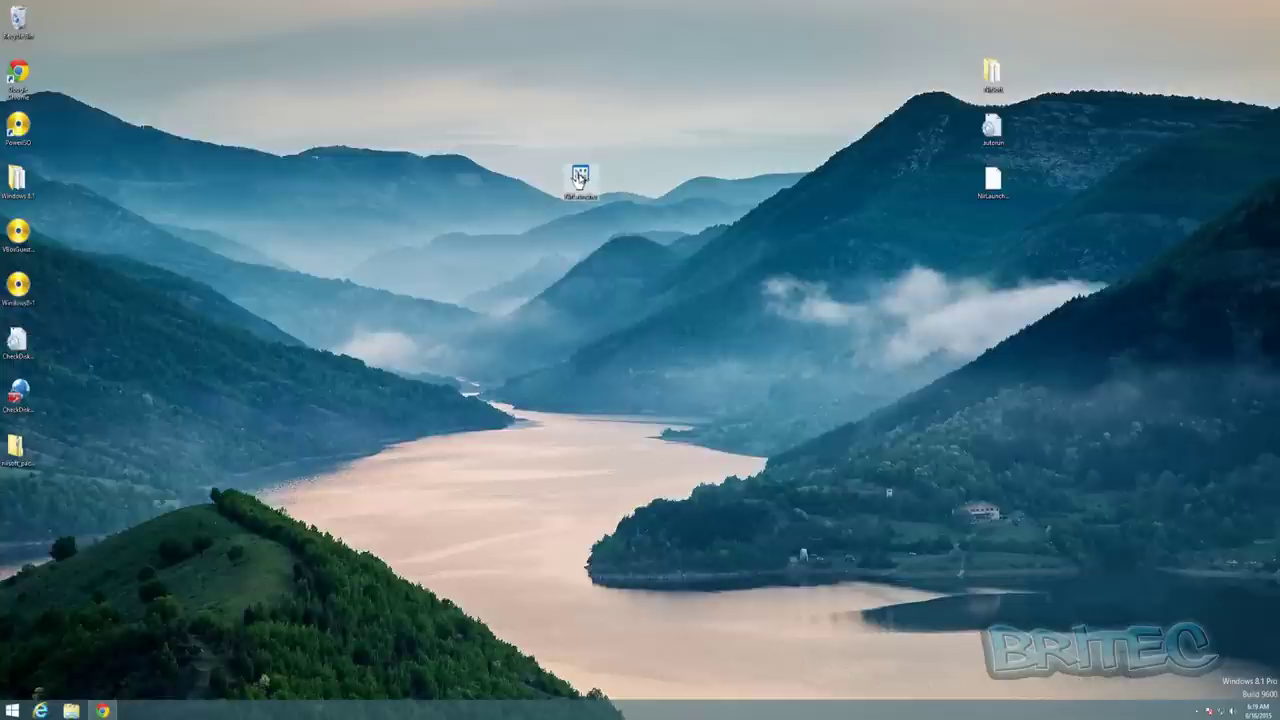
{"action": "double_click", "coordinate": [579, 180]}
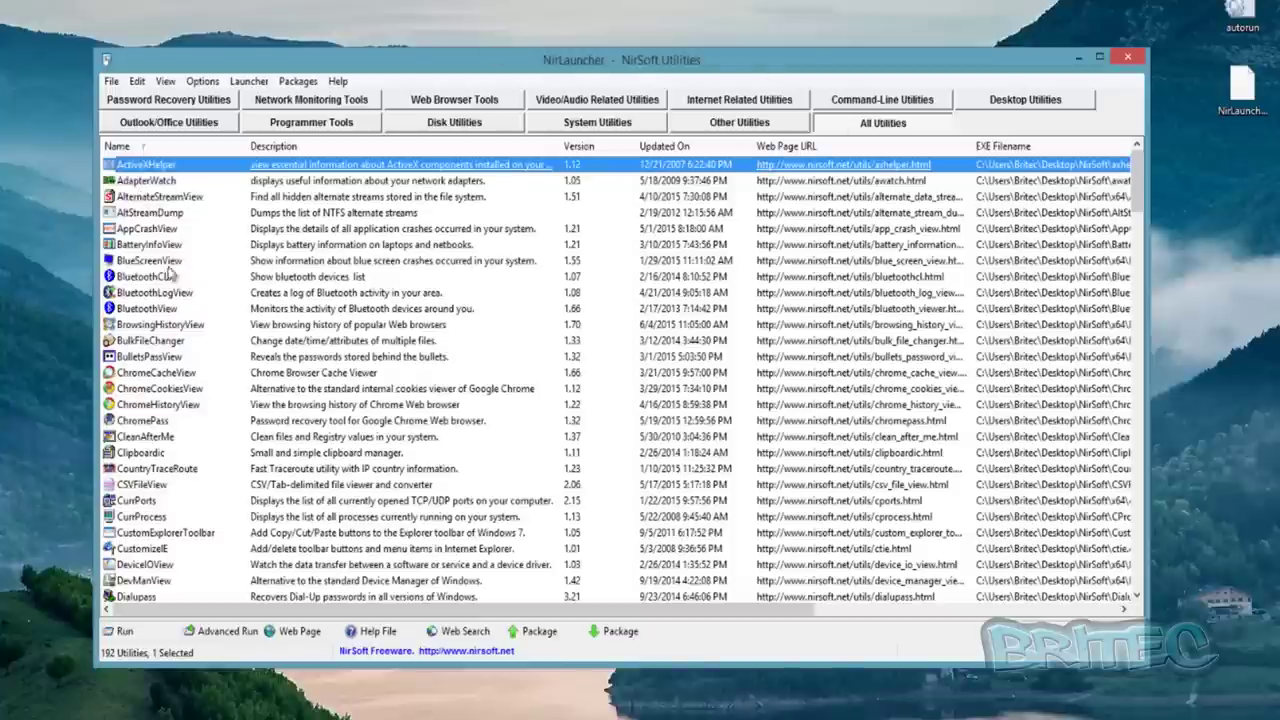
Step: Run BlueScreenView from the All Utilities list and move its window over the launcher's centre
{"action": "left_click", "coordinate": [159, 184]}
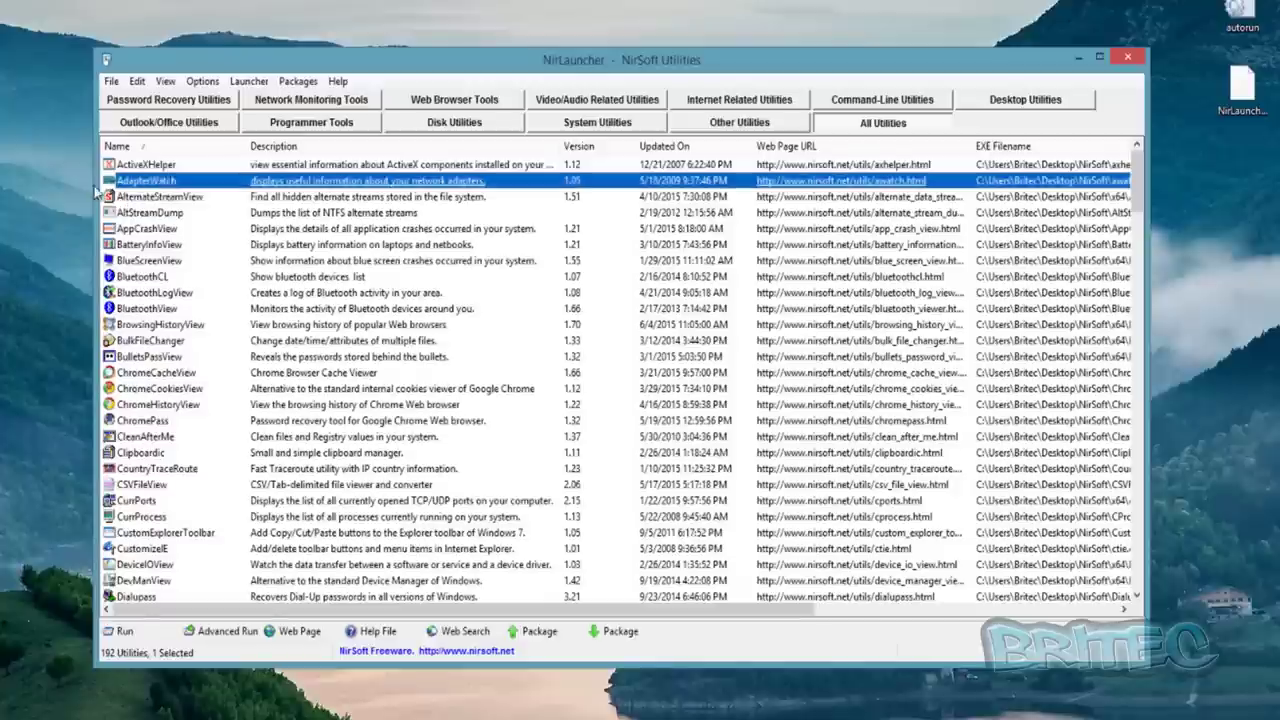
{"action": "left_click", "coordinate": [150, 262]}
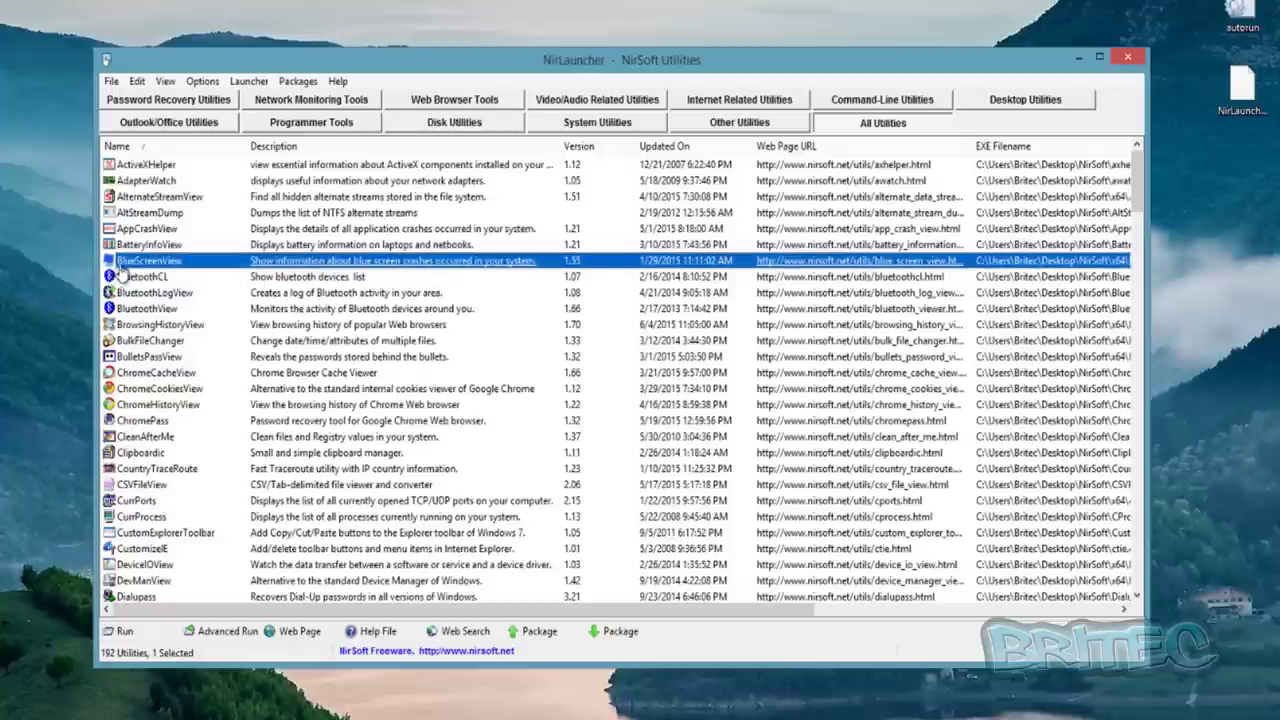
{"action": "double_click", "coordinate": [338, 264]}
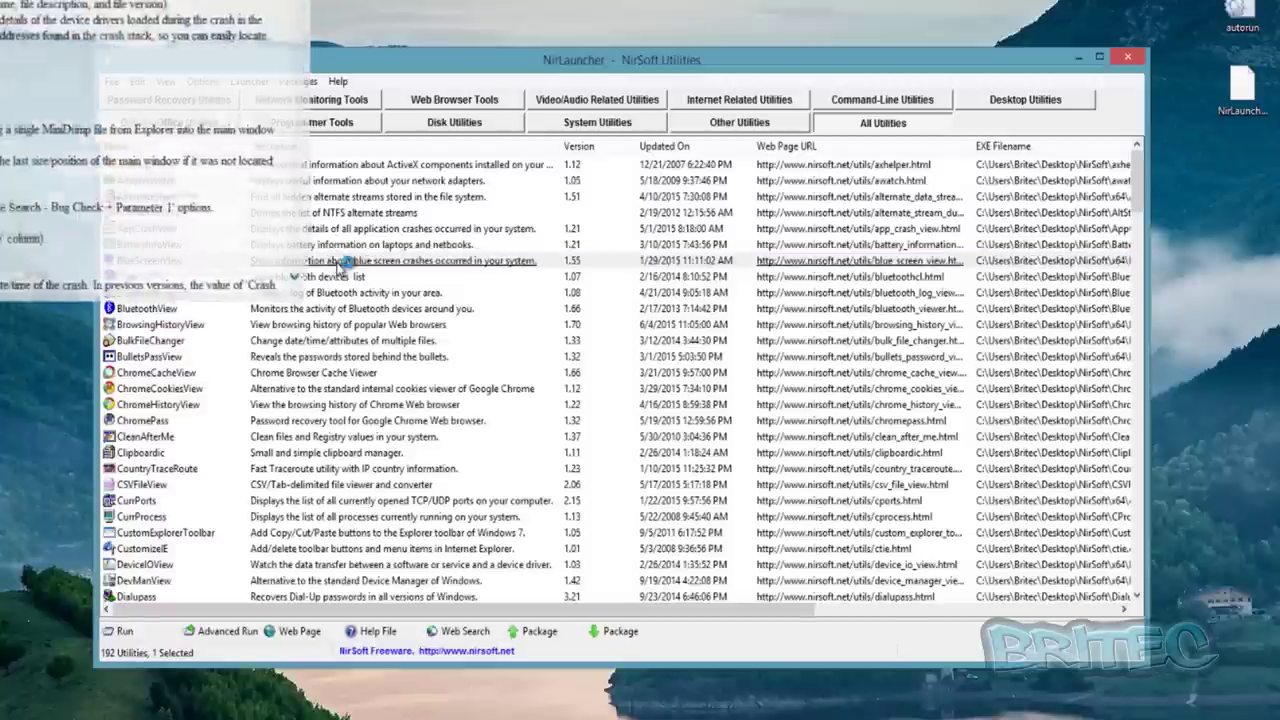
{"action": "left_click", "coordinate": [760, 392]}
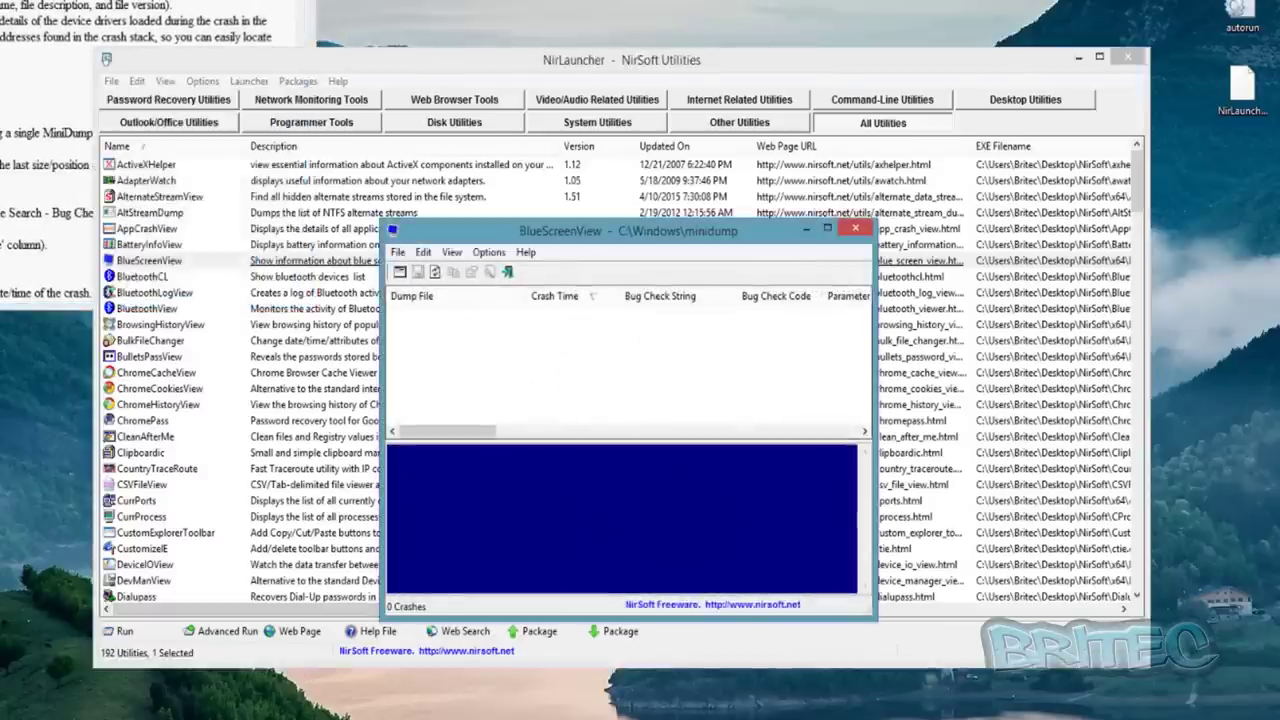
{"action": "left_click_drag", "start_coordinate": [586, 240], "coordinate": [540, 183]}
Step: Set BlueScreenView's lower pane mode to All Drivers, look over its view options and close the utility
{"action": "left_click", "coordinate": [442, 195]}
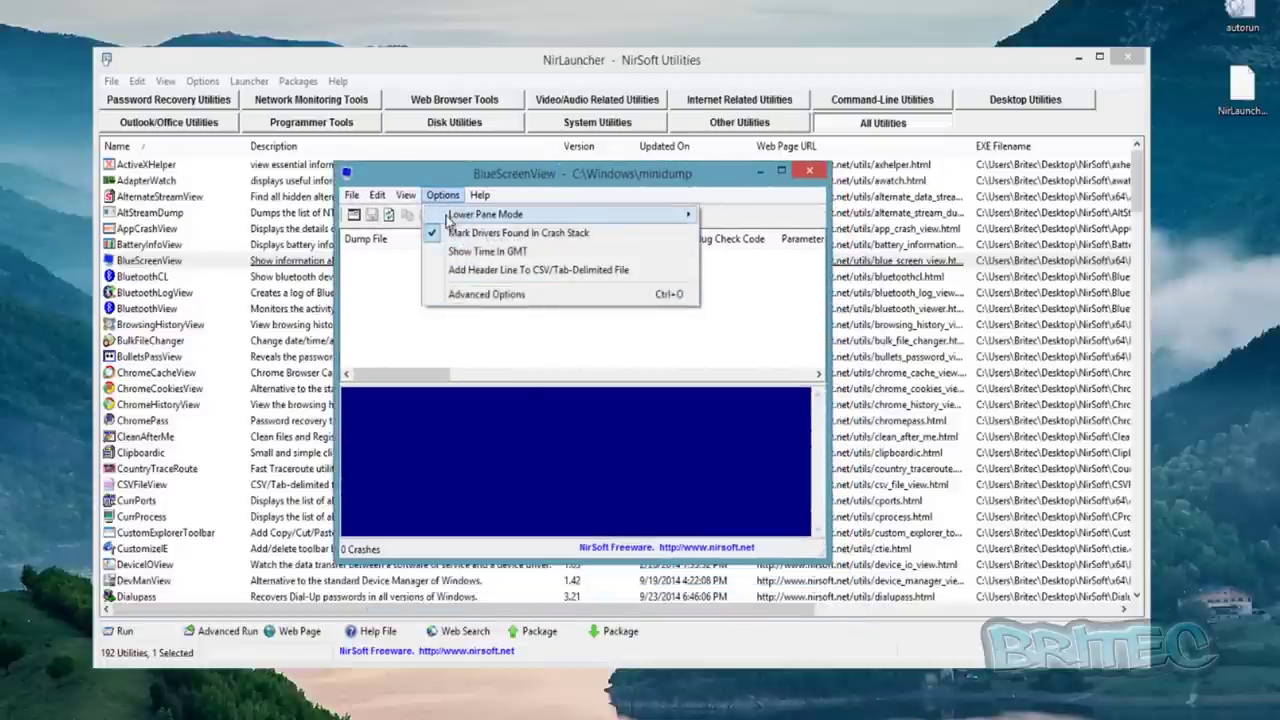
{"action": "mouse_move", "coordinate": [447, 218]}
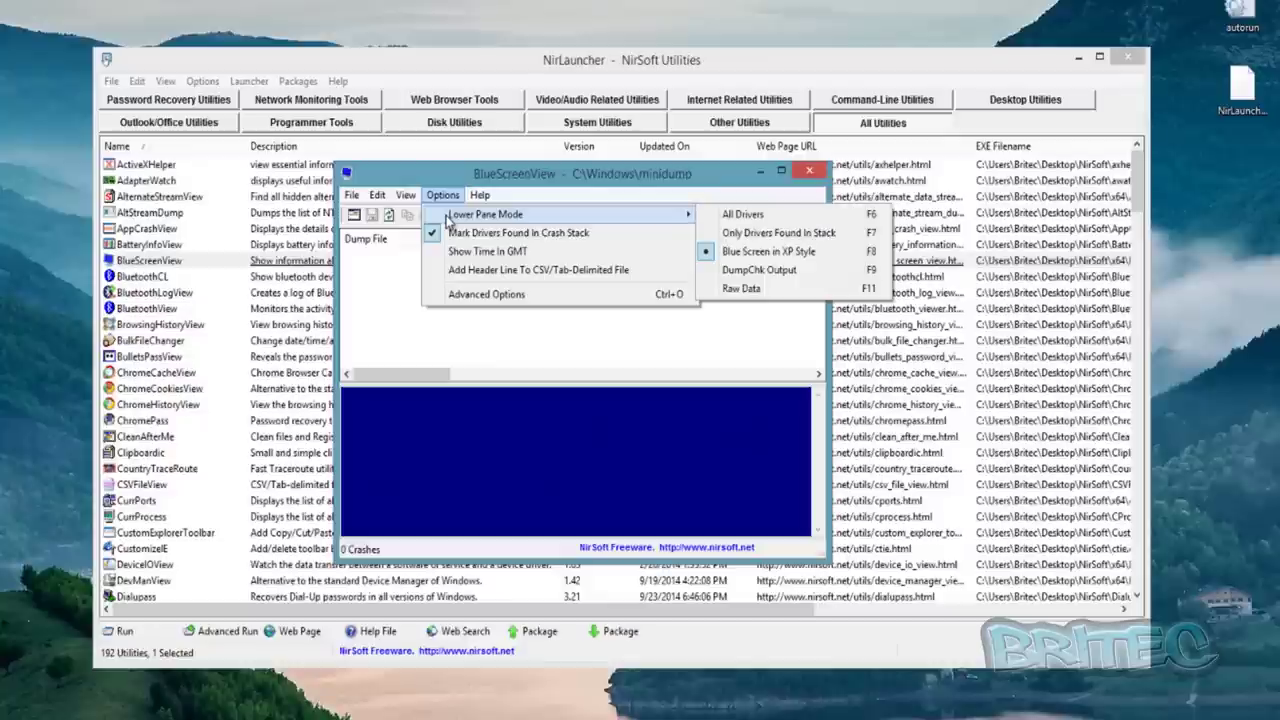
{"action": "left_click", "coordinate": [740, 214]}
{"action": "left_click", "coordinate": [442, 195]}
{"action": "mouse_move", "coordinate": [449, 215]}
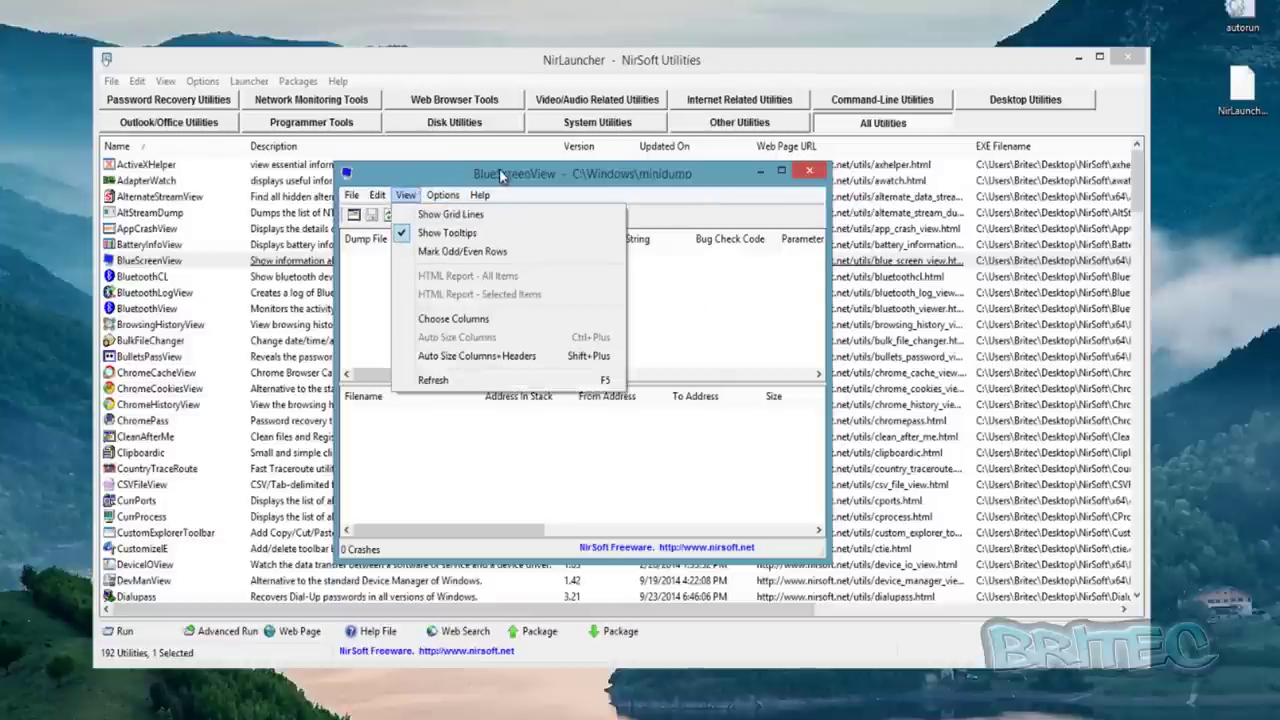
{"action": "left_click", "coordinate": [383, 263]}
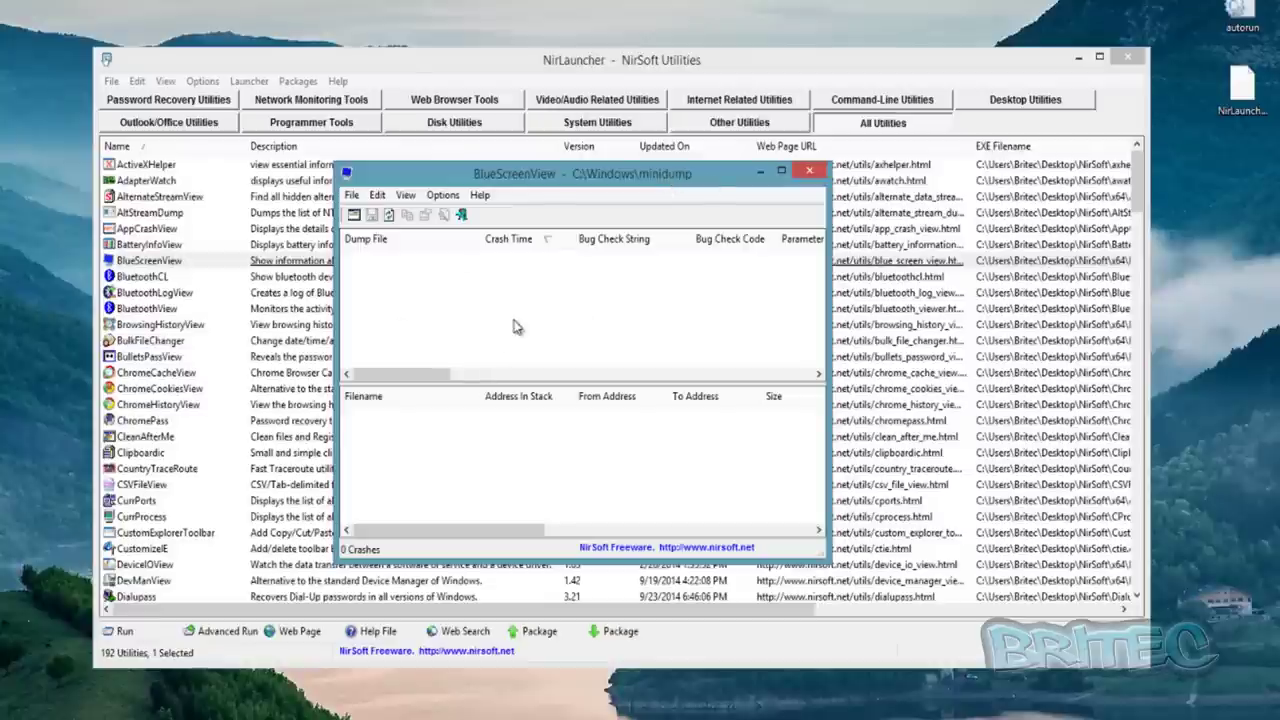
{"action": "left_click", "coordinate": [809, 171]}
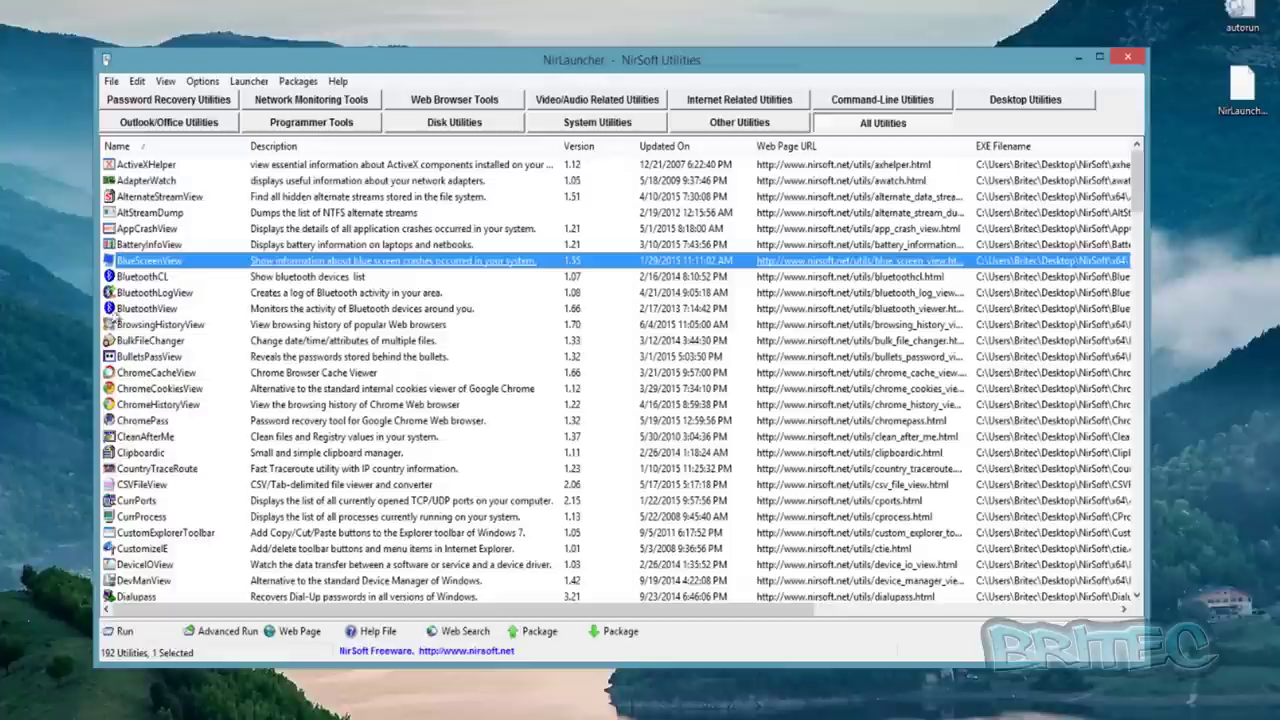
Step: View the help file for BrowsingHistoryView and close it
{"action": "left_click", "coordinate": [142, 330]}
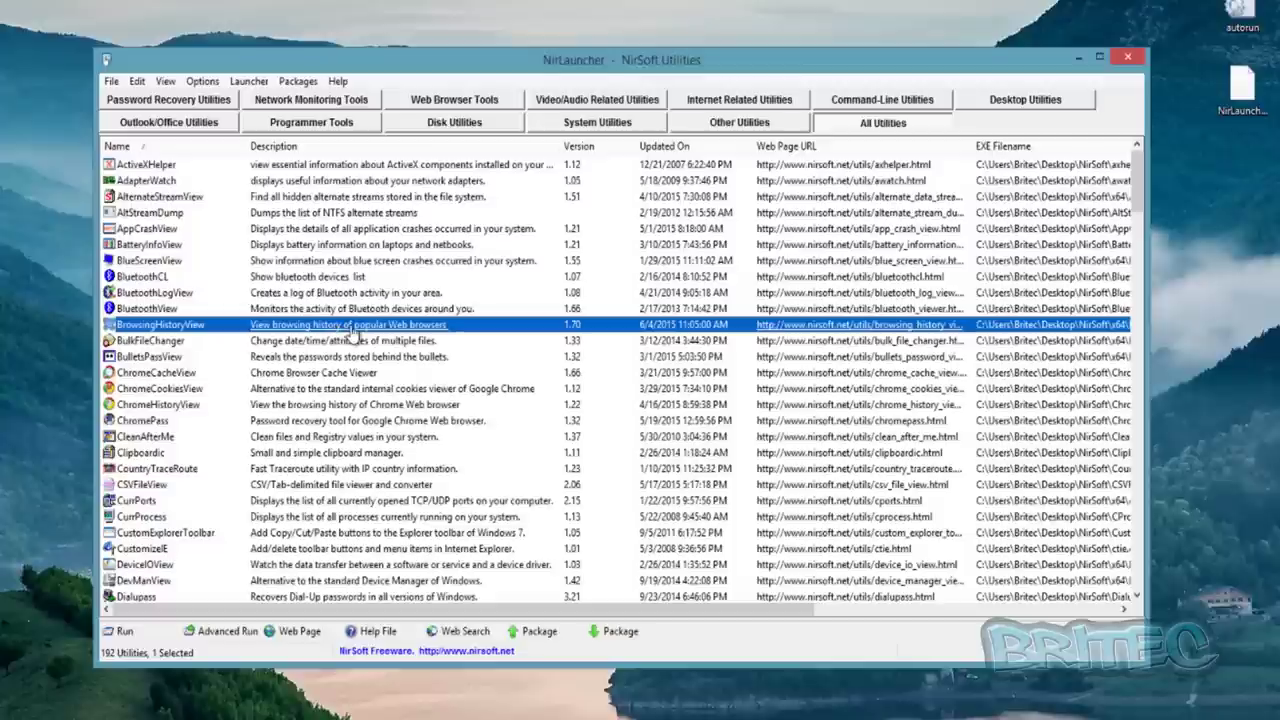
{"action": "key", "text": "F1"}
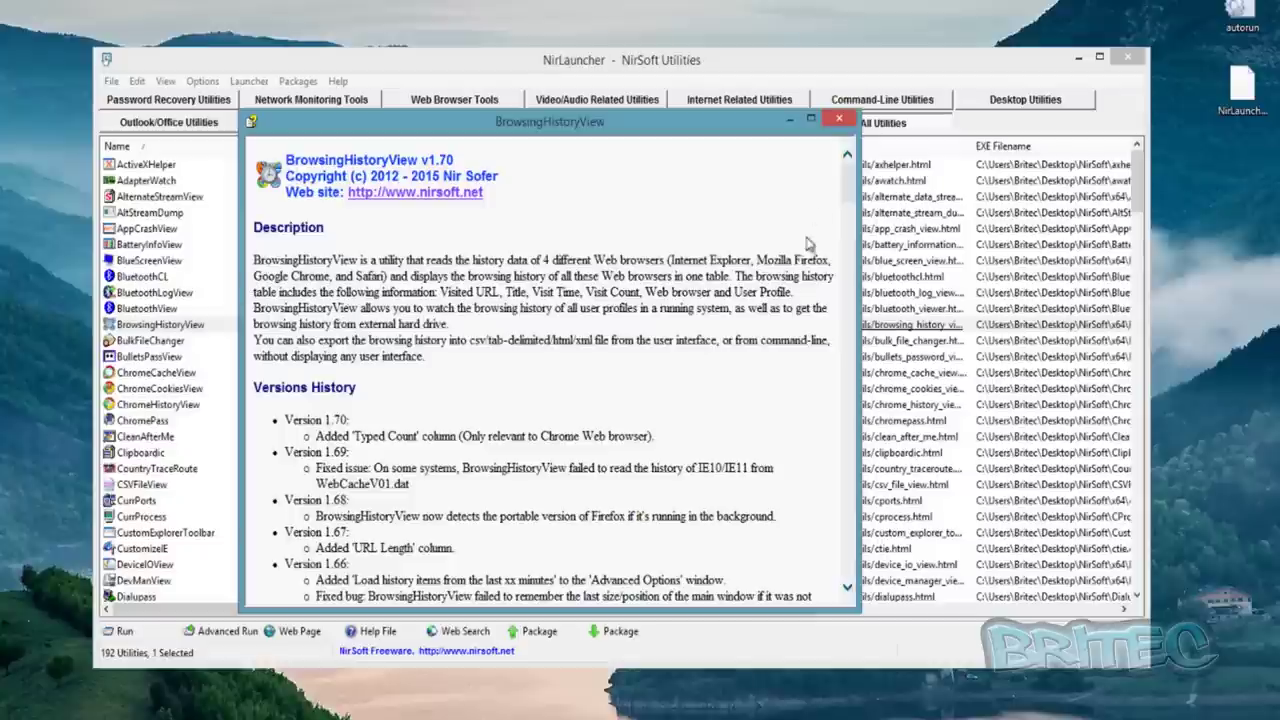
{"action": "left_click", "coordinate": [838, 119]}
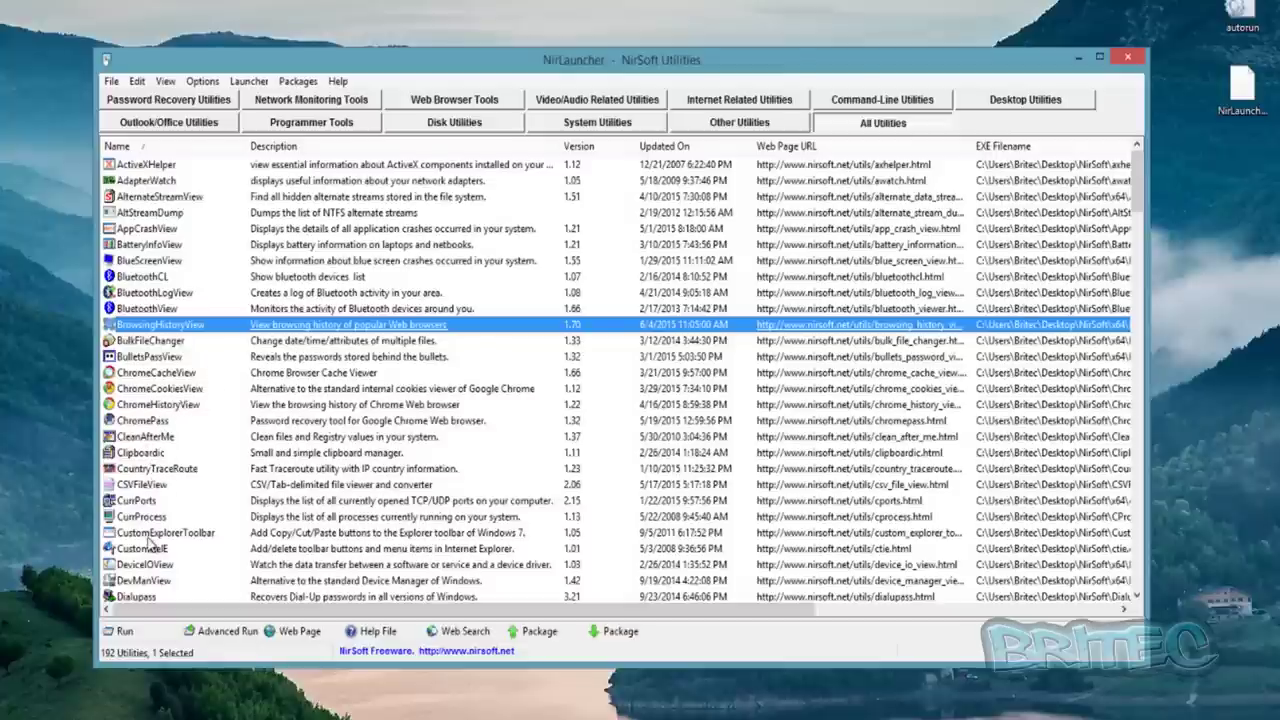
Step: Run CurrPorts from the utilities list, reposition its window and widen the Local Port Name column
{"action": "left_click", "coordinate": [150, 502]}
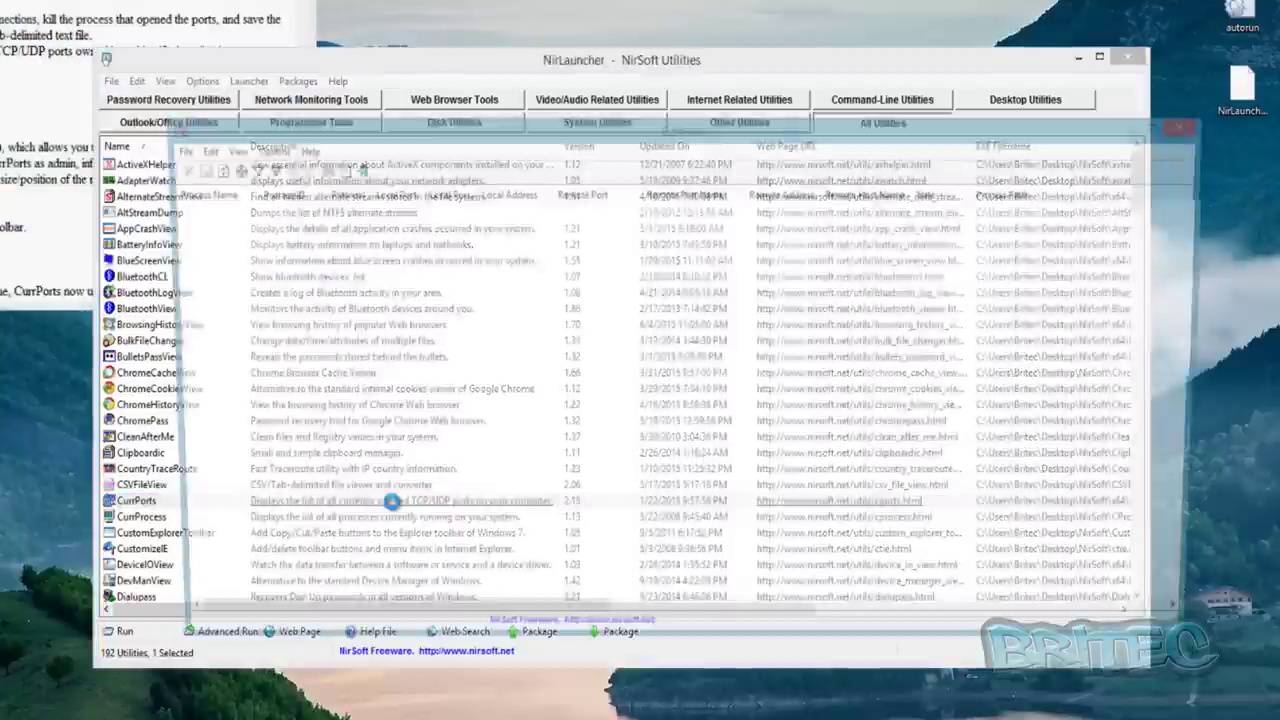
{"action": "double_click", "coordinate": [400, 500]}
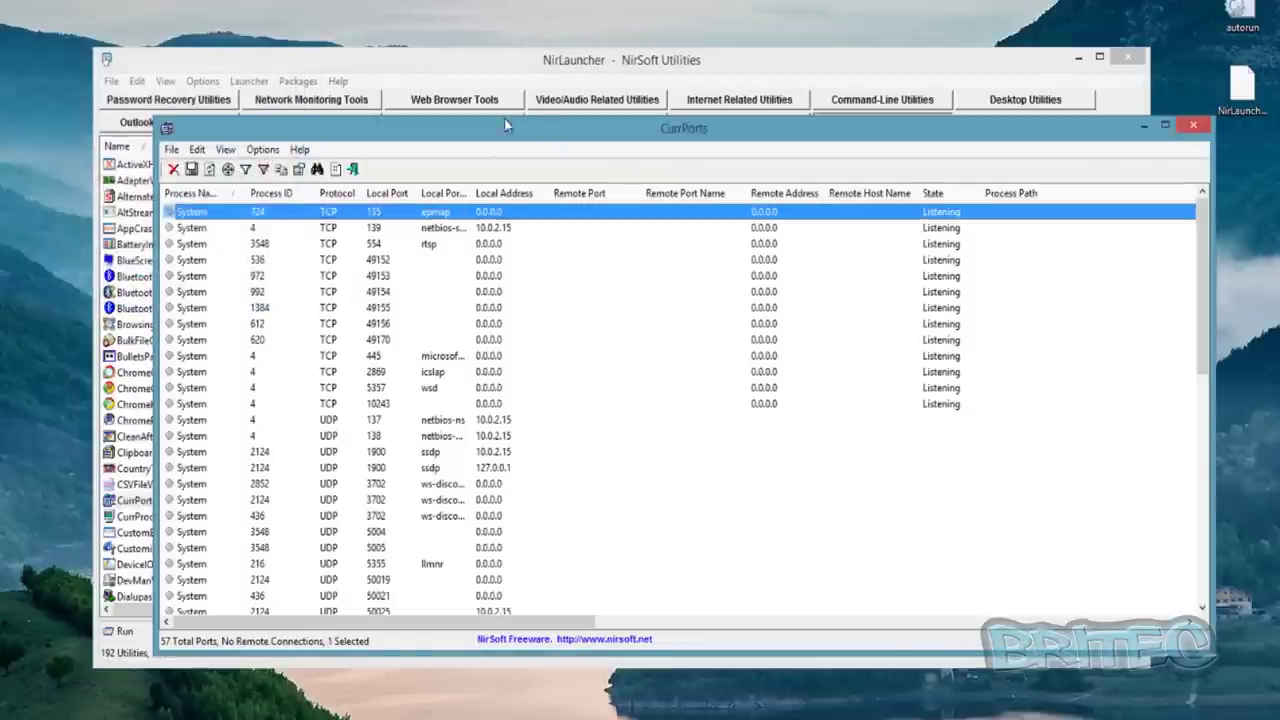
{"action": "left_click_drag", "start_coordinate": [548, 135], "coordinate": [475, 103]}
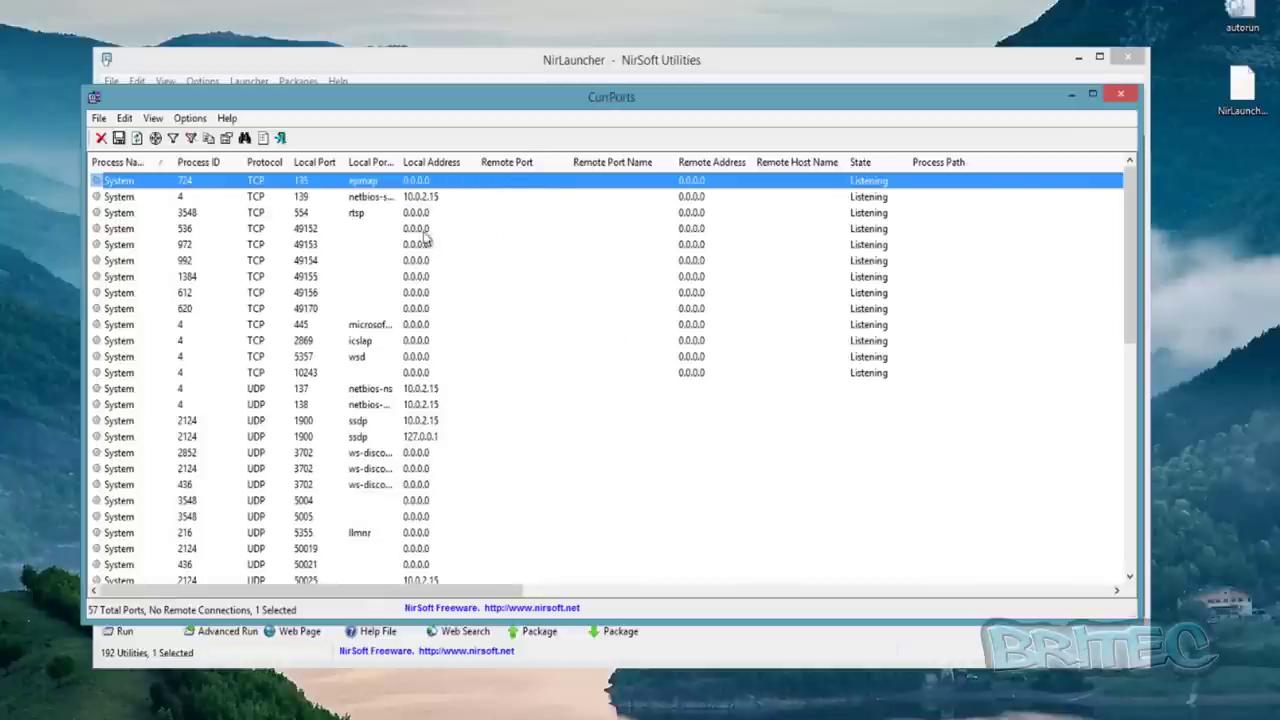
{"action": "left_click_drag", "start_coordinate": [399, 162], "coordinate": [460, 163]}
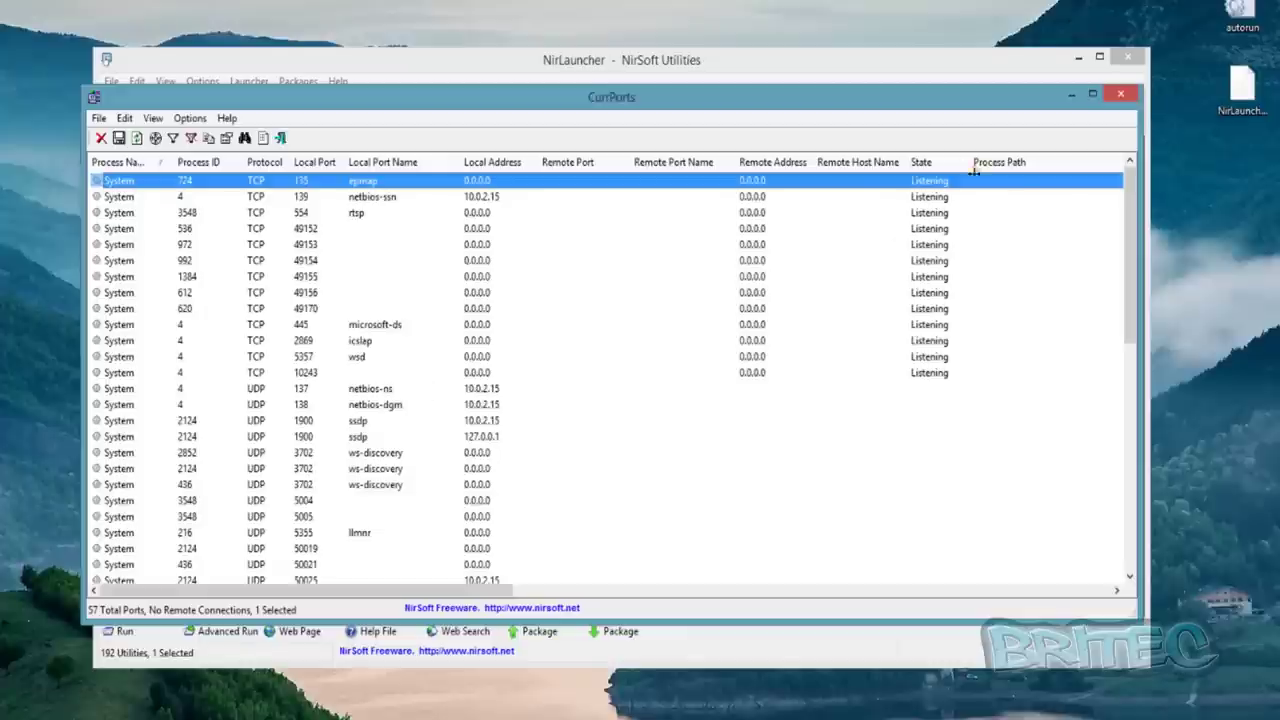
Step: Examine the remaining columns and rows of the open ports list in CurrPorts, including process services, and close the utility
{"action": "left_click_drag", "start_coordinate": [446, 593], "coordinate": [842, 602]}
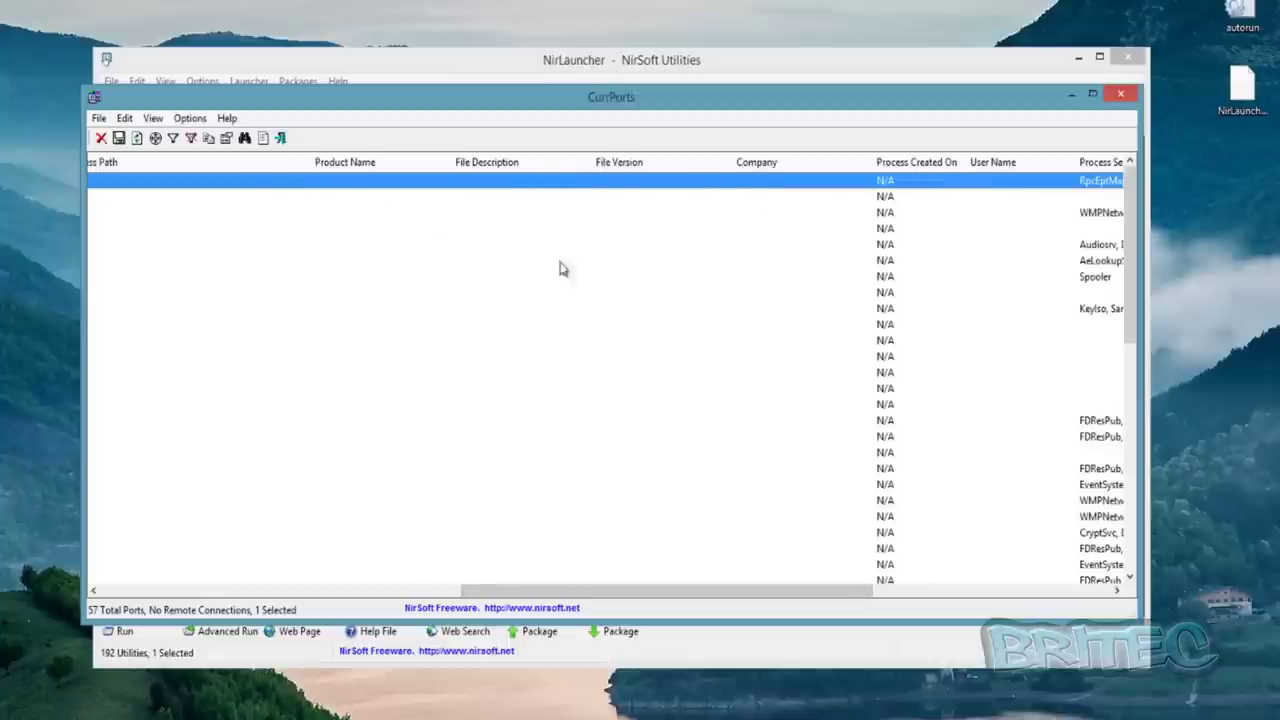
{"action": "left_click_drag", "start_coordinate": [683, 598], "coordinate": [903, 600]}
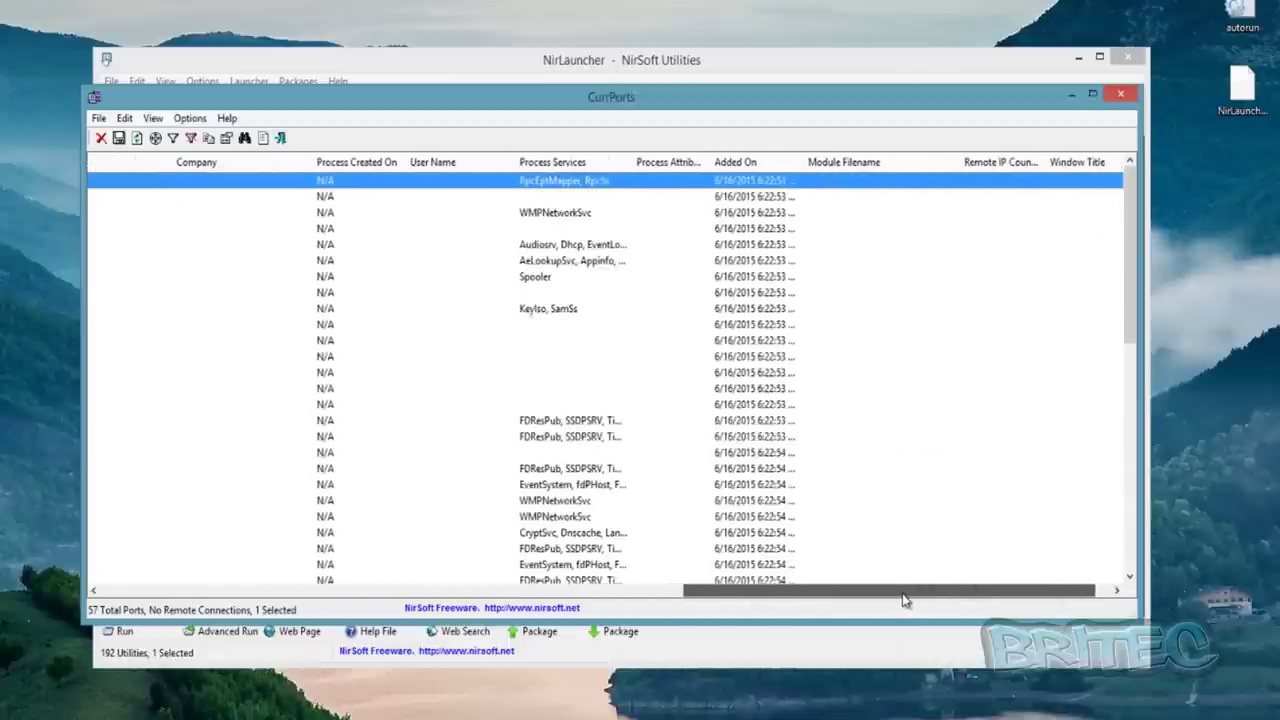
{"action": "left_click", "coordinate": [556, 422]}
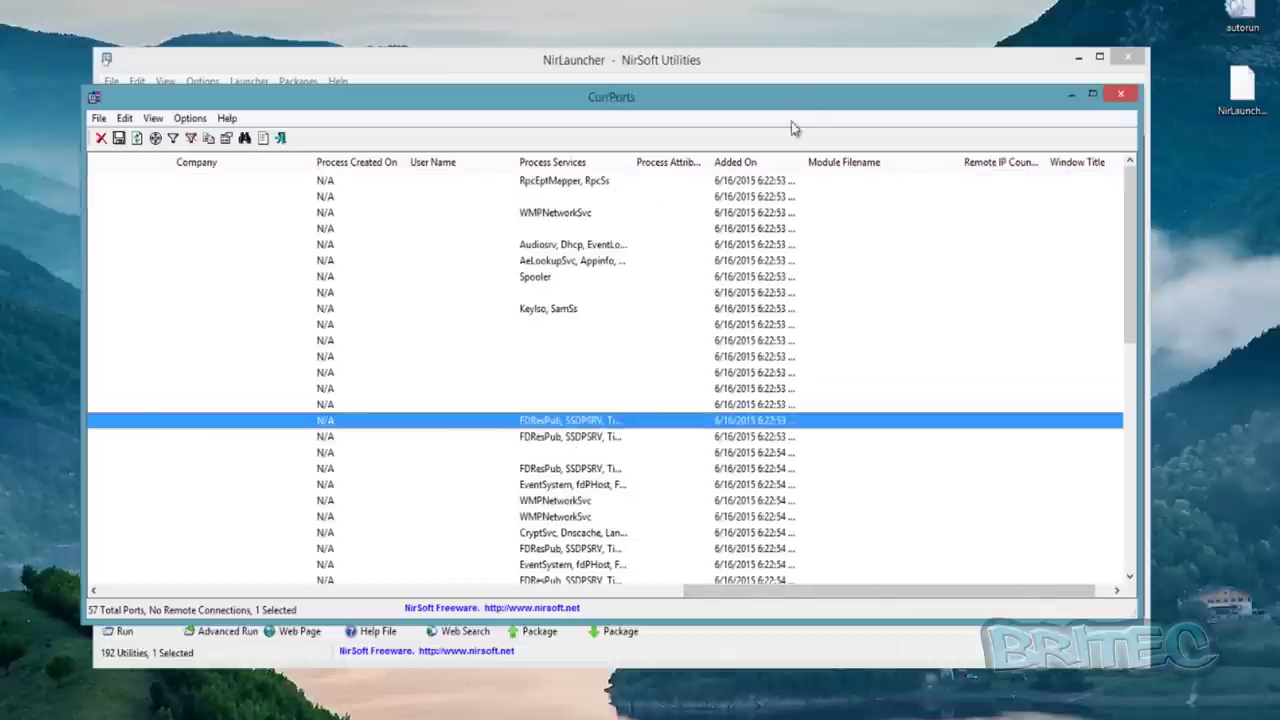
{"action": "left_click_drag", "start_coordinate": [757, 592], "coordinate": [134, 581]}
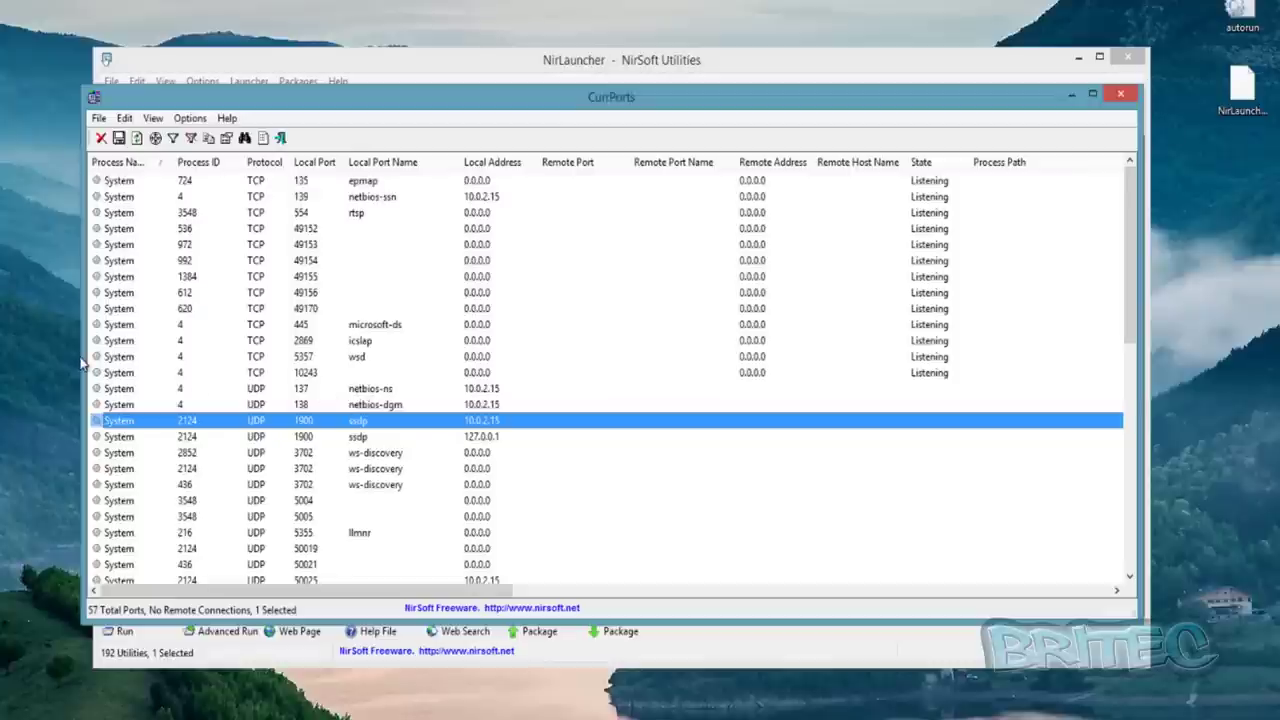
{"action": "left_click_drag", "start_coordinate": [79, 362], "coordinate": [85, 362]}
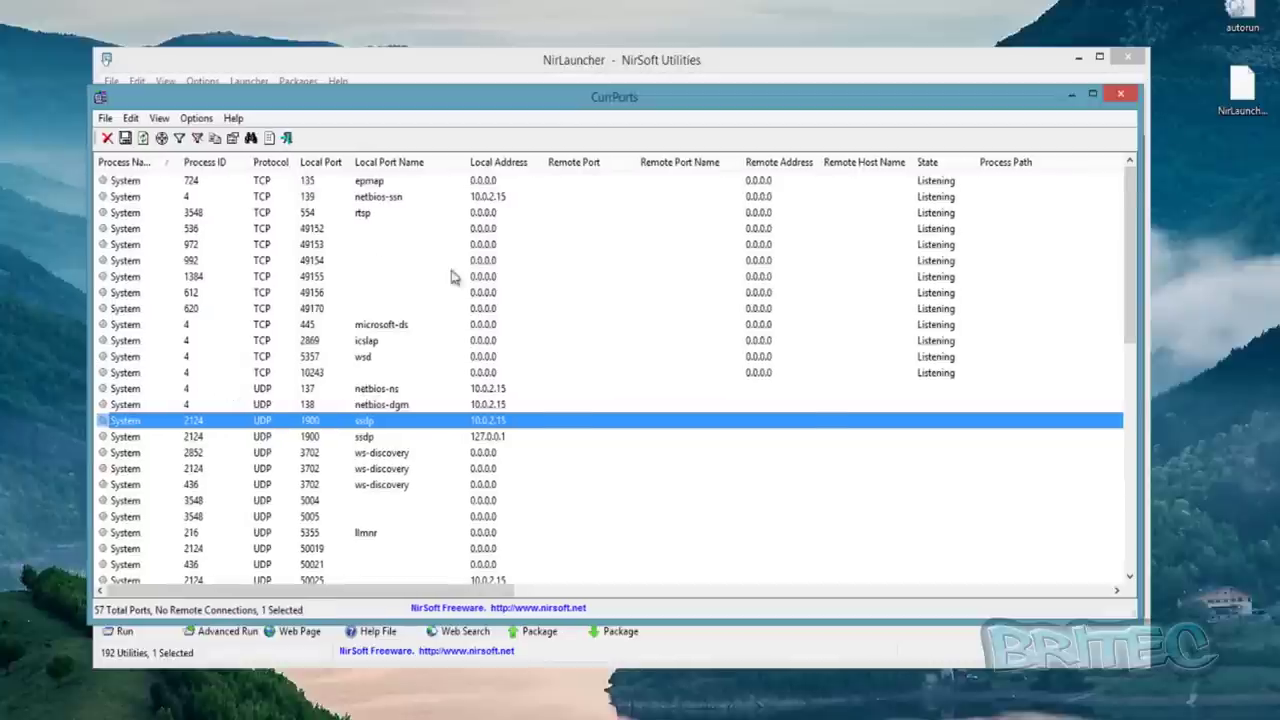
{"action": "scroll", "coordinate": [332, 457], "scroll_direction": "down", "scroll_amount": 10}
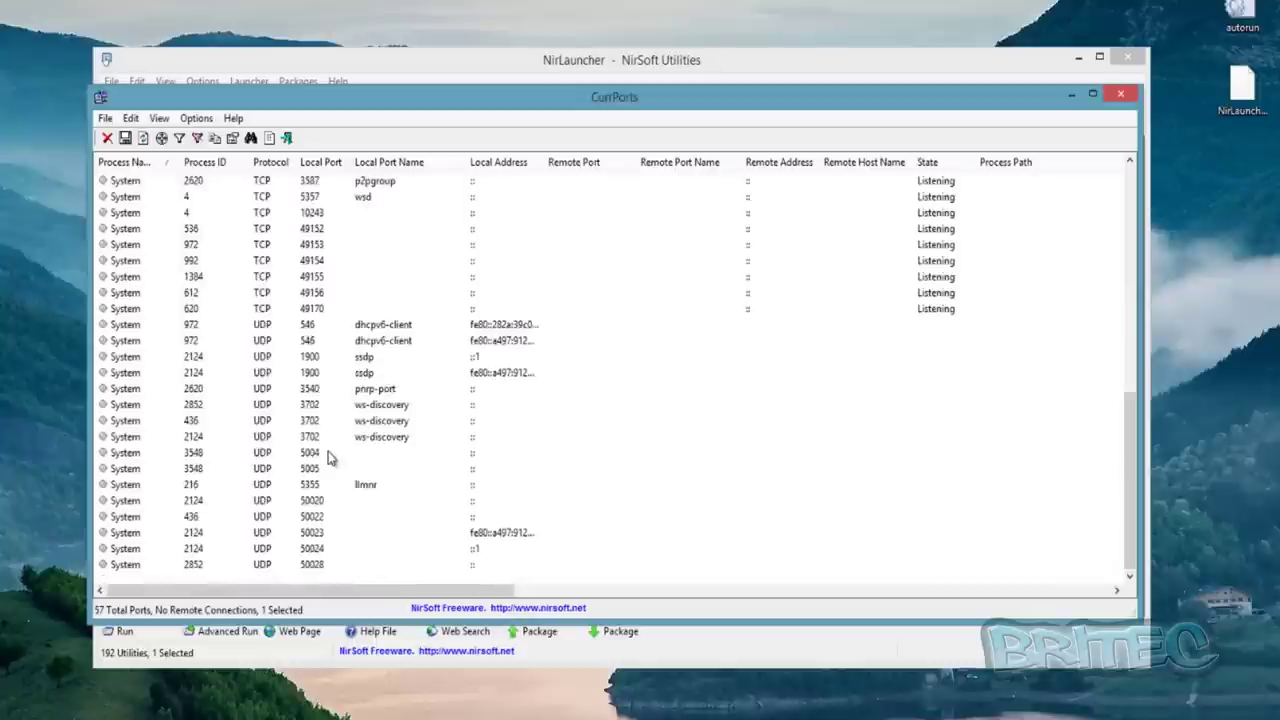
{"action": "scroll", "coordinate": [328, 450], "scroll_direction": "up", "scroll_amount": 5}
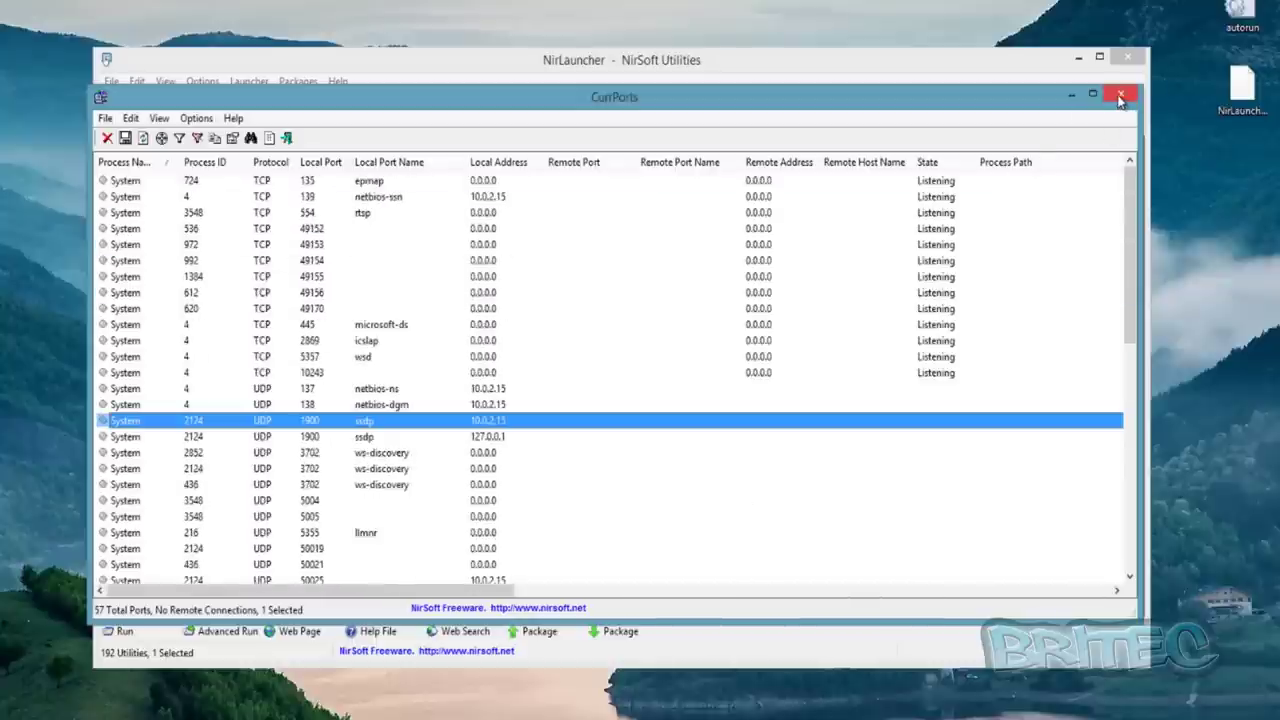
{"action": "left_click", "coordinate": [1120, 93]}
Step: Run CurrProcess from the utilities list, reposition its window and widen it to show more process columns
{"action": "left_click", "coordinate": [138, 517]}
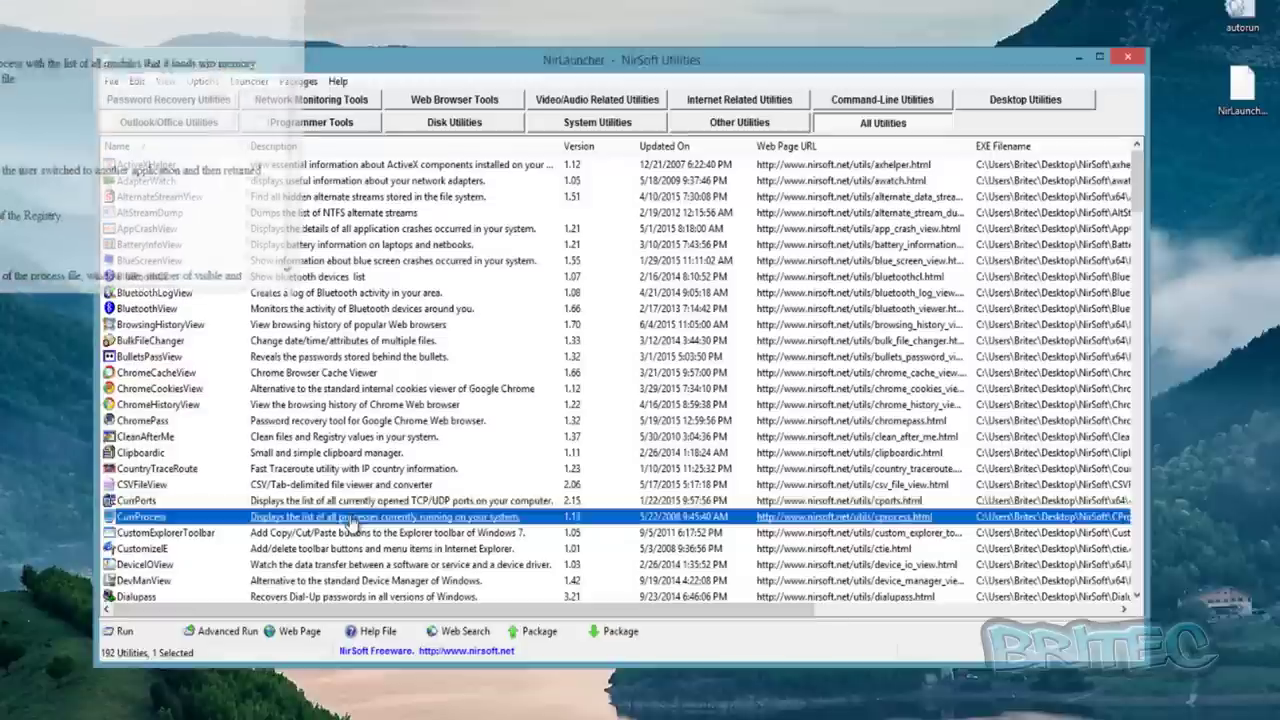
{"action": "double_click", "coordinate": [352, 522]}
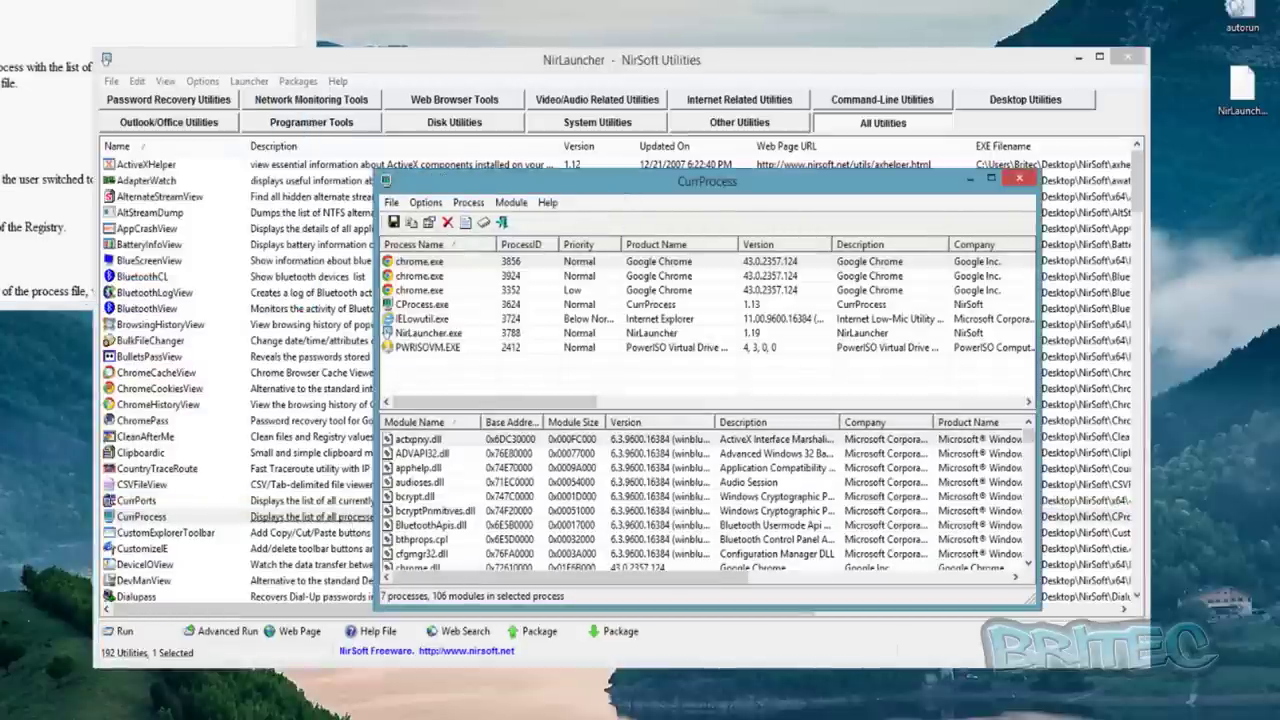
{"action": "left_click_drag", "start_coordinate": [594, 180], "coordinate": [387, 158]}
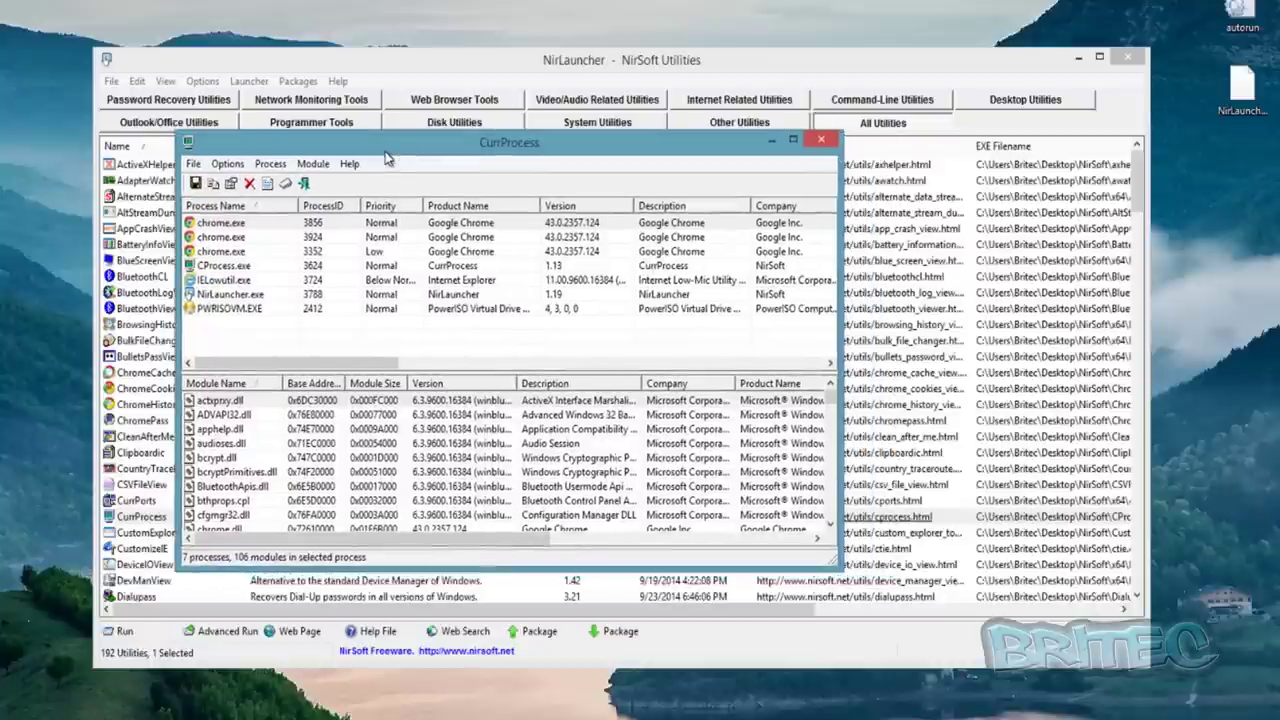
{"action": "left_click_drag", "start_coordinate": [842, 324], "coordinate": [1128, 344]}
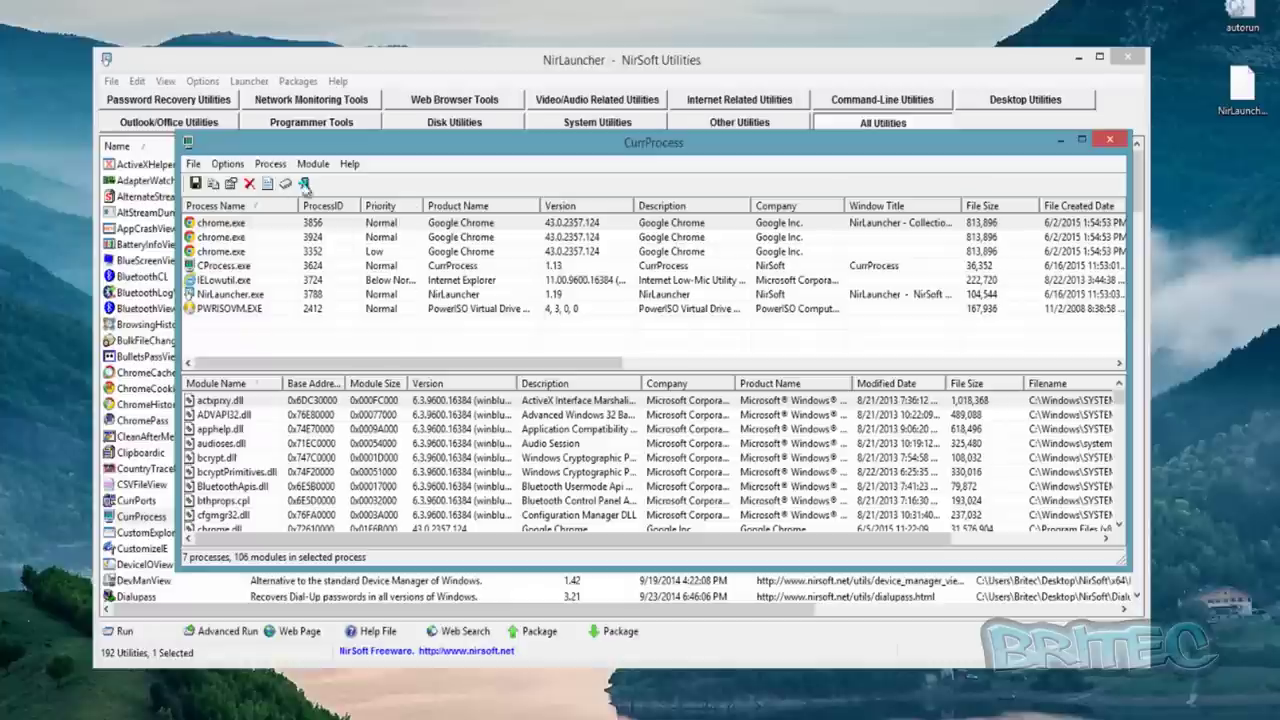
Step: Review the module and process commands offered by CurrProcess and close it to return to the utilities list
{"action": "left_click", "coordinate": [313, 163]}
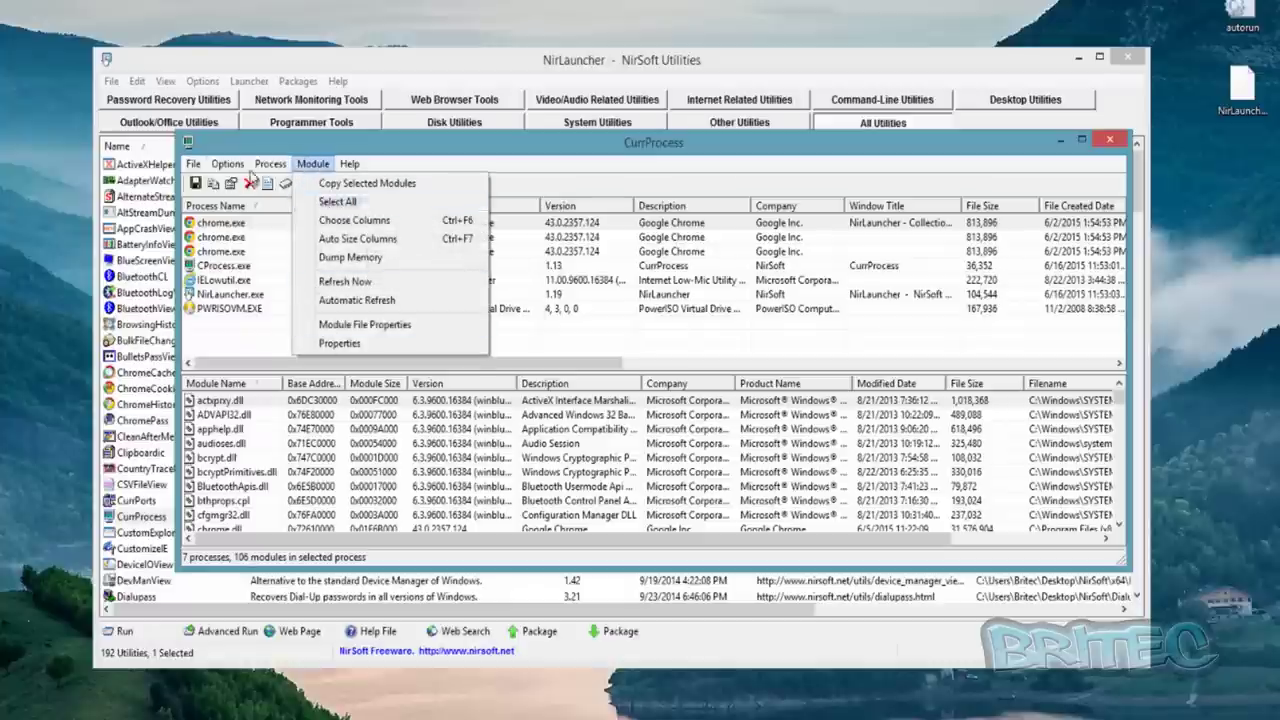
{"action": "mouse_move", "coordinate": [268, 163]}
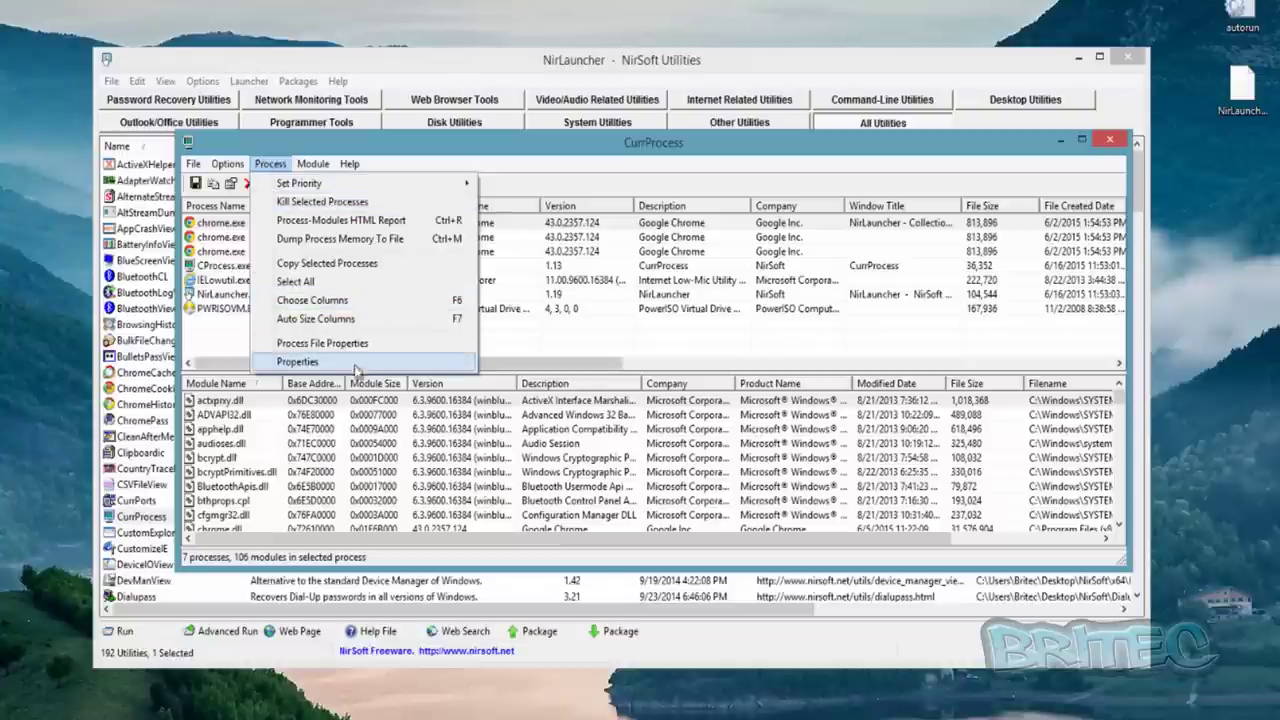
{"action": "left_click", "coordinate": [539, 347]}
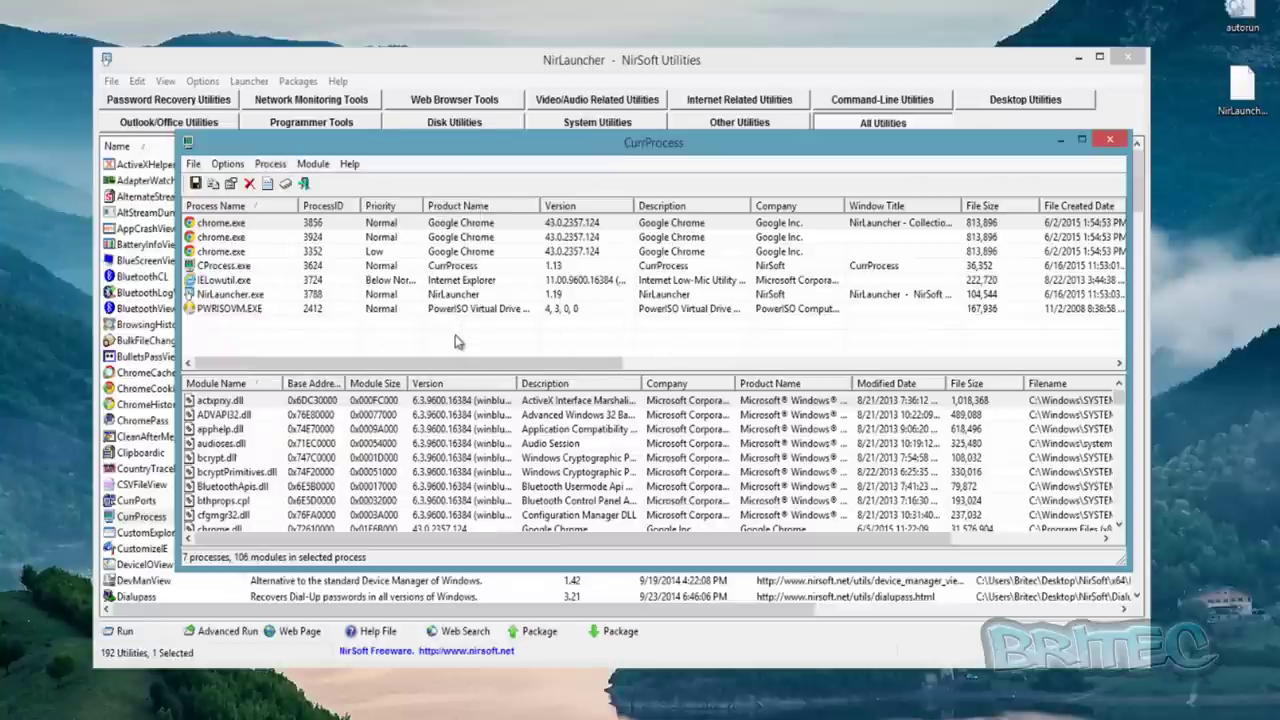
{"action": "left_click", "coordinate": [1110, 143]}
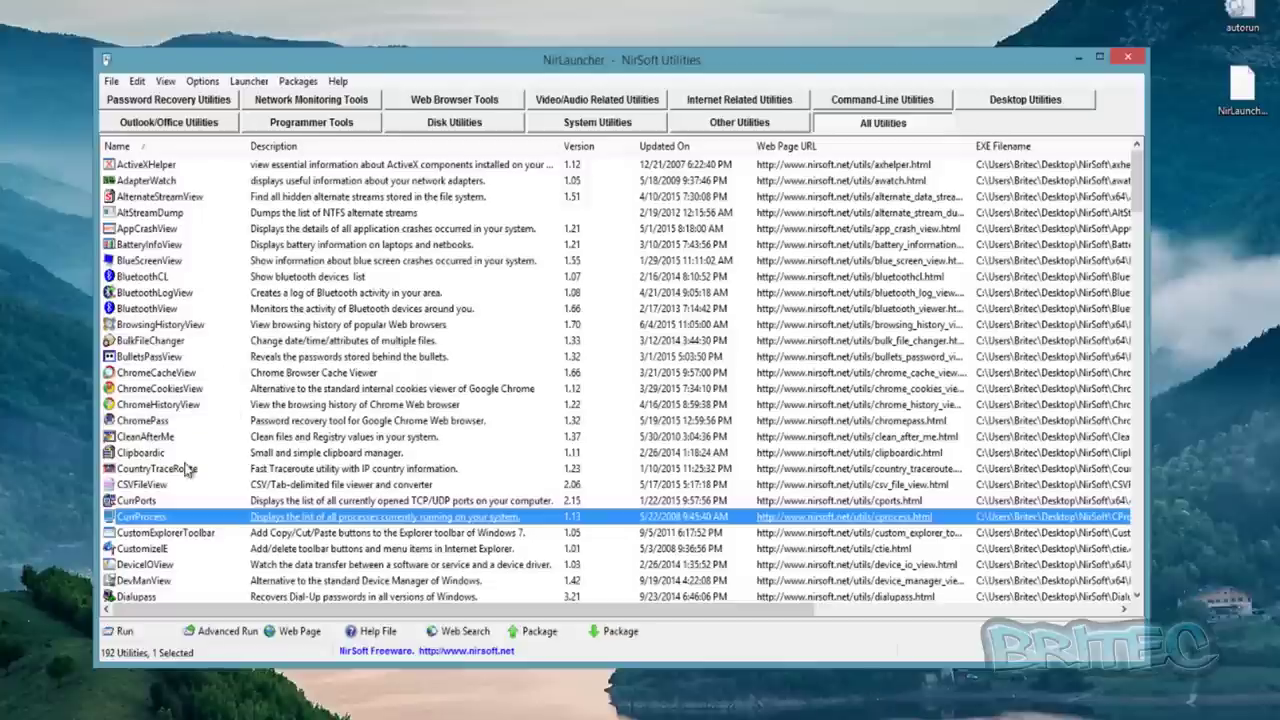
{"action": "scroll", "coordinate": [180, 474], "scroll_direction": "down", "scroll_amount": 2}
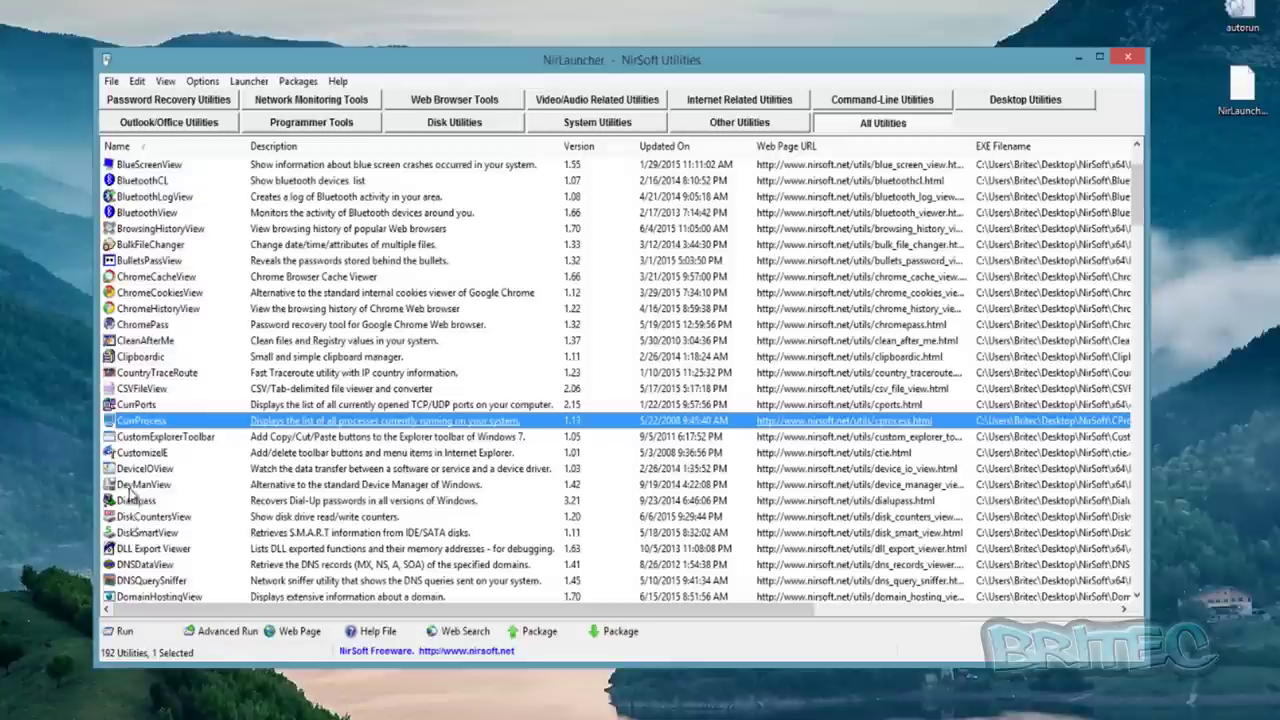
Step: Run DiskCountersView from the utilities list and allow it to make changes to the computer
{"action": "left_click", "coordinate": [132, 517]}
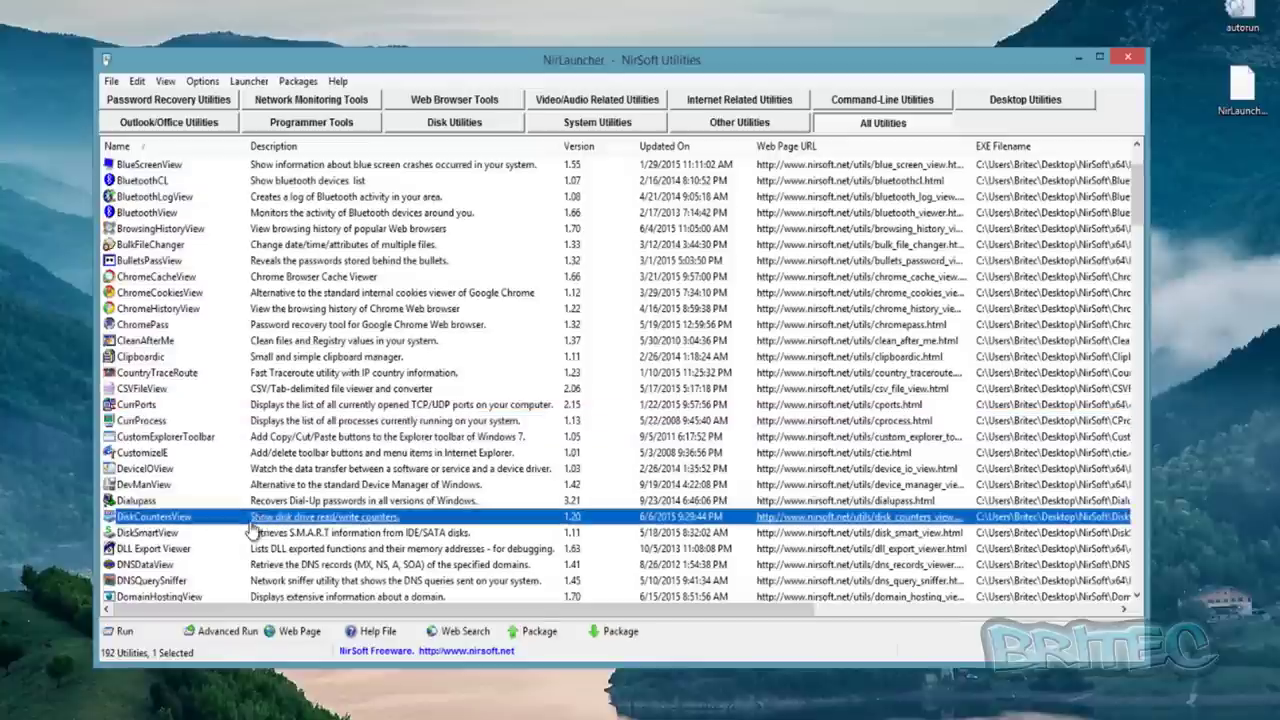
{"action": "double_click", "coordinate": [357, 523]}
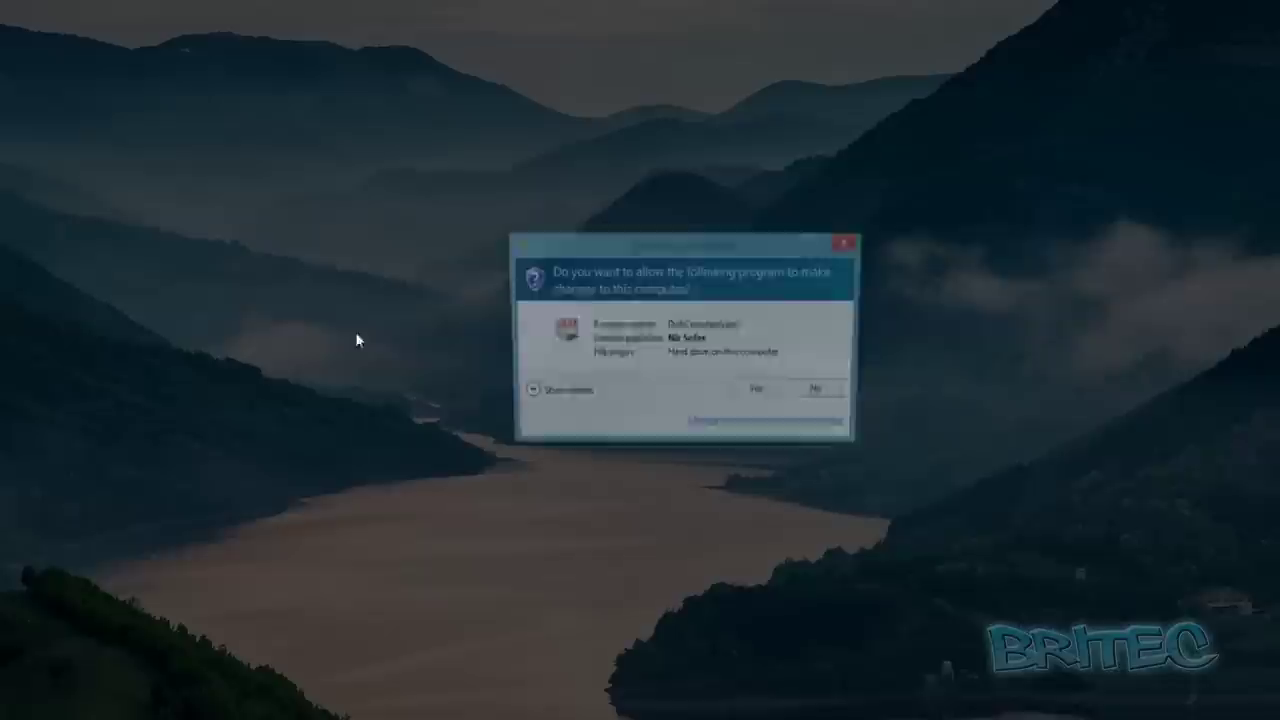
{"action": "left_click", "coordinate": [745, 396]}
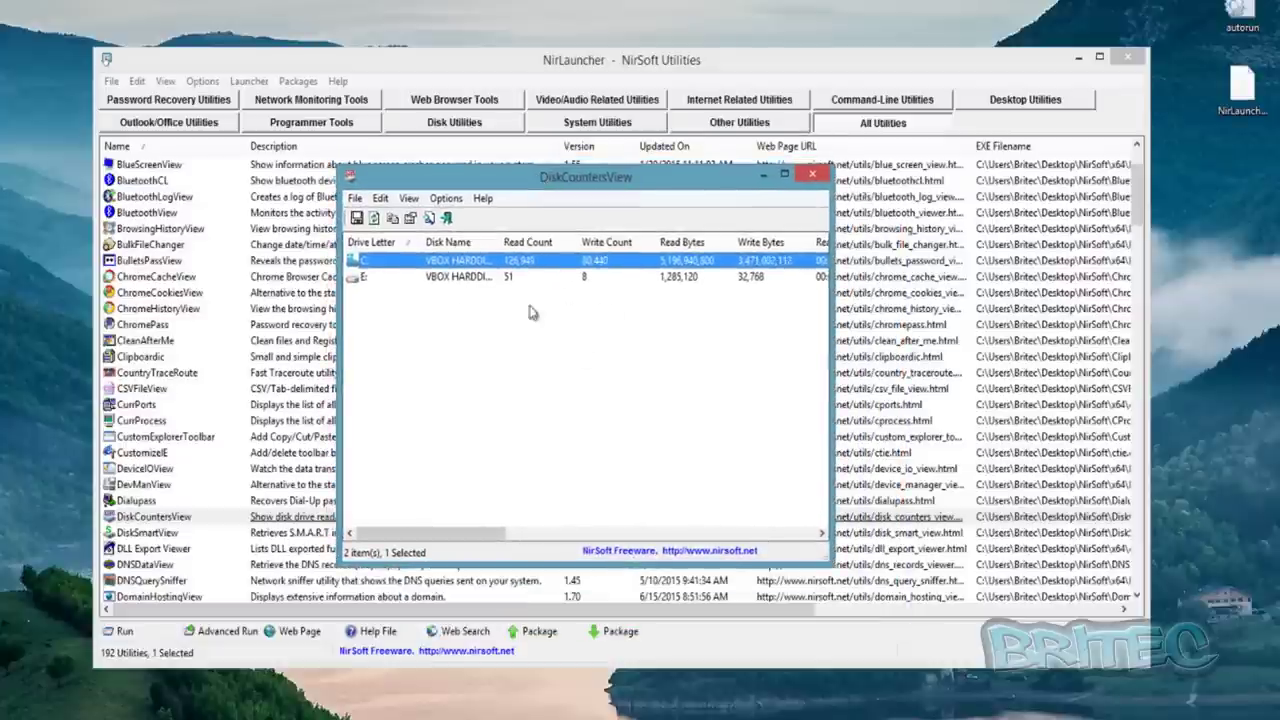
Step: Widen and reposition the DiskCountersView window, review the read/write and partition columns for both drives, and close the utility
{"action": "left_click_drag", "start_coordinate": [831, 287], "coordinate": [1140, 316]}
{"action": "left_click_drag", "start_coordinate": [798, 188], "coordinate": [574, 191]}
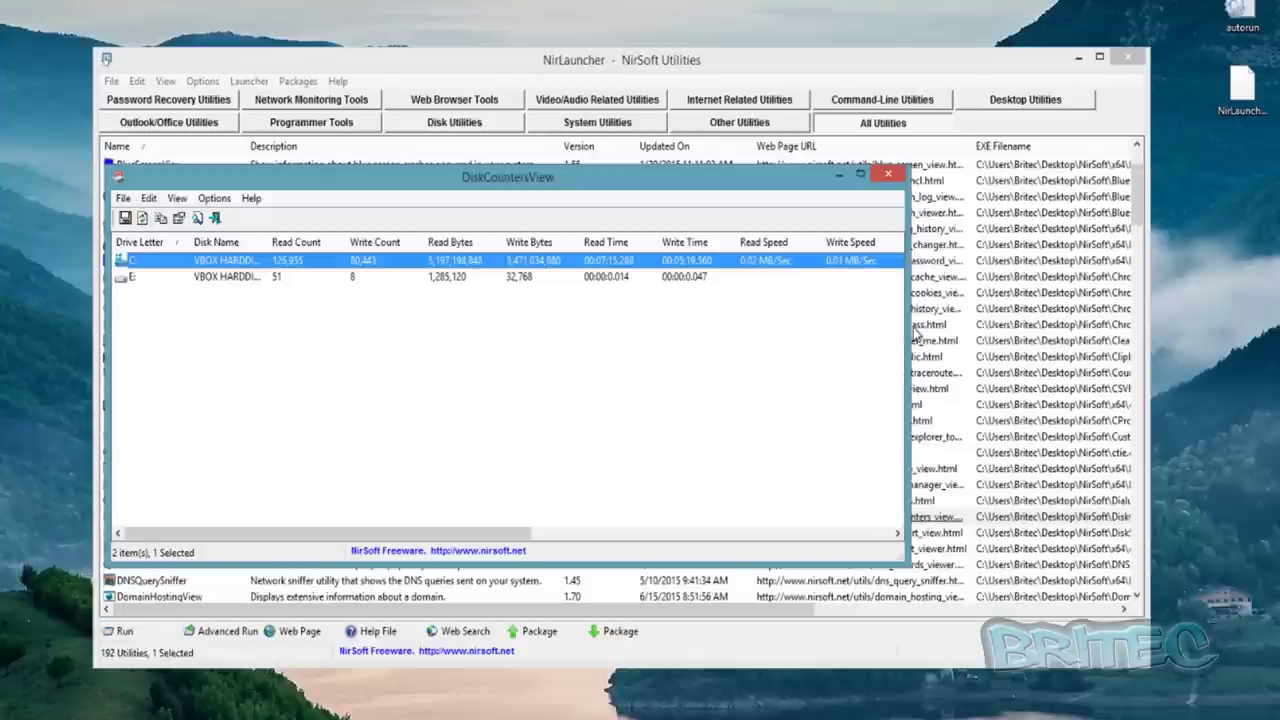
{"action": "left_click_drag", "start_coordinate": [908, 333], "coordinate": [1141, 365]}
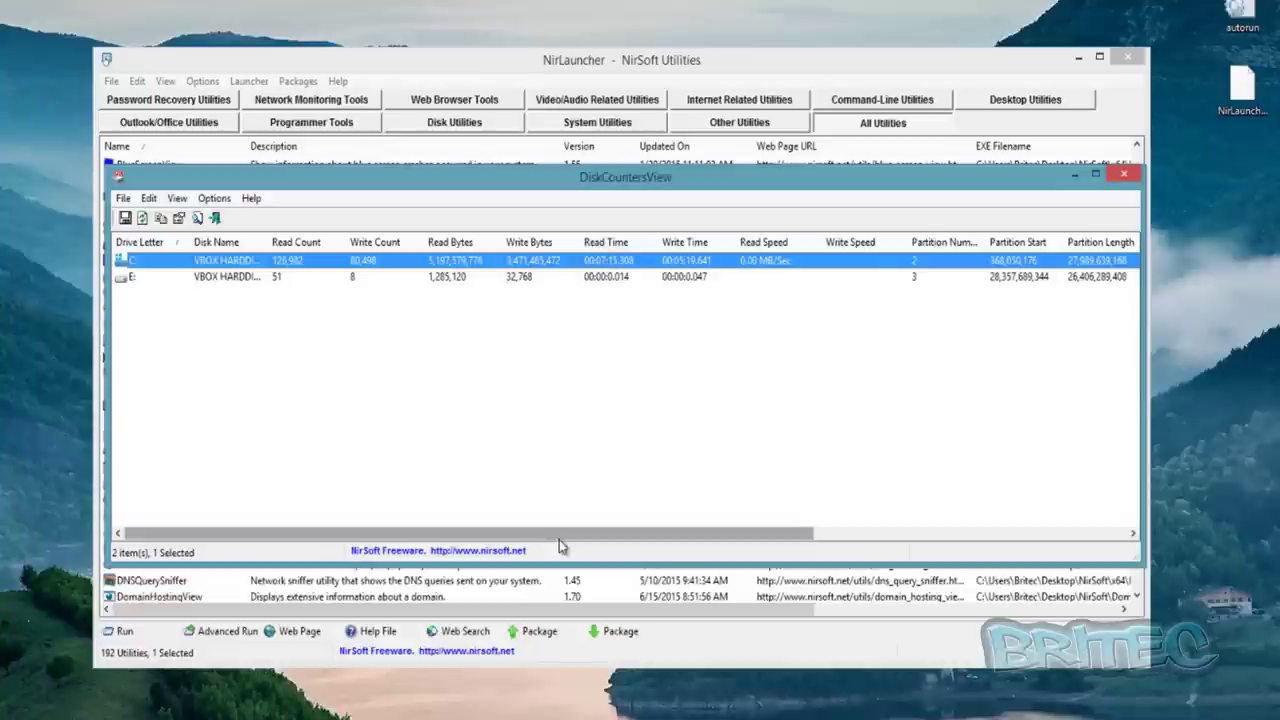
{"action": "left_click_drag", "start_coordinate": [563, 537], "coordinate": [1003, 535]}
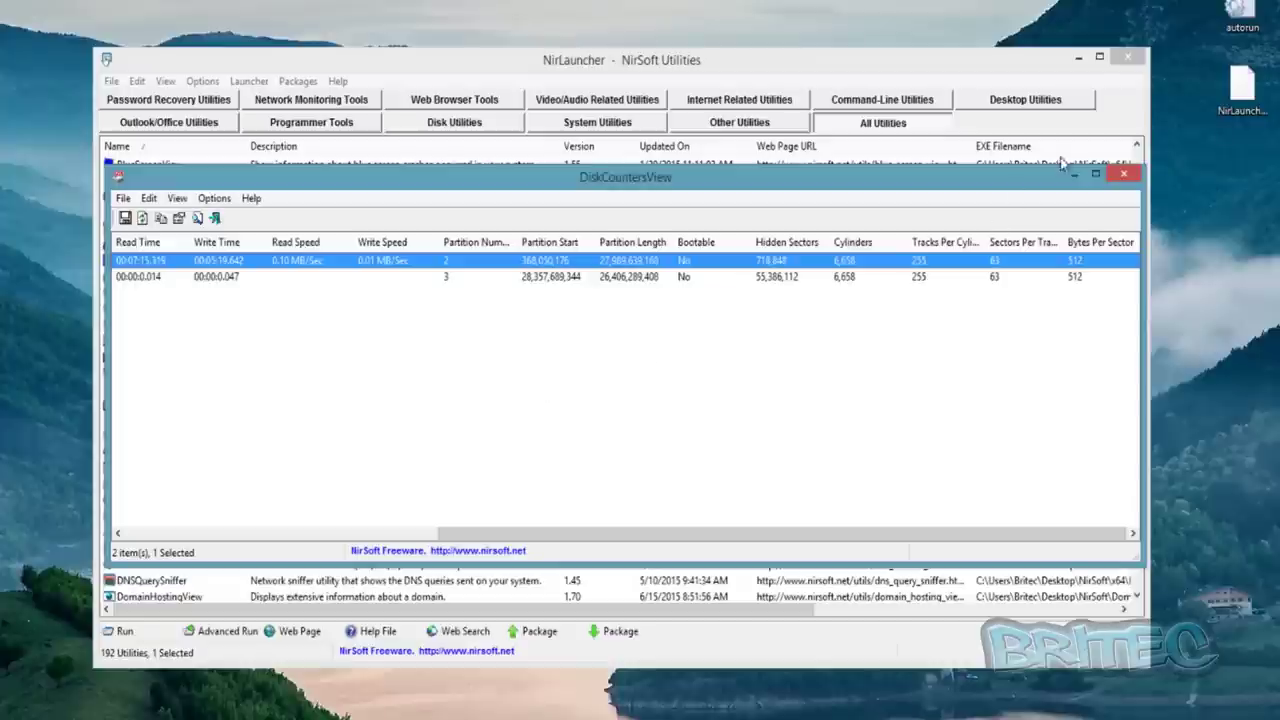
{"action": "left_click", "coordinate": [1124, 177]}
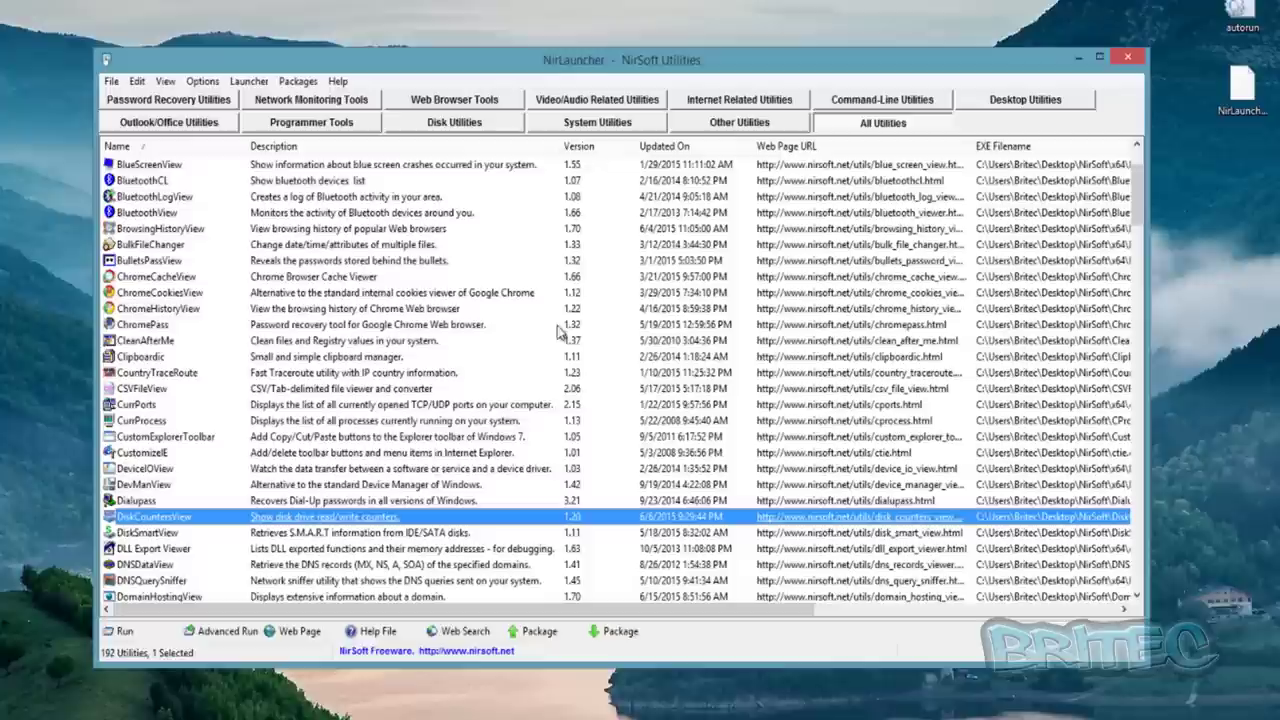
Step: Highlight DiskSmartView in the utilities list, run DriverView to list the loaded device drivers, and reposition its window
{"action": "left_click", "coordinate": [140, 534]}
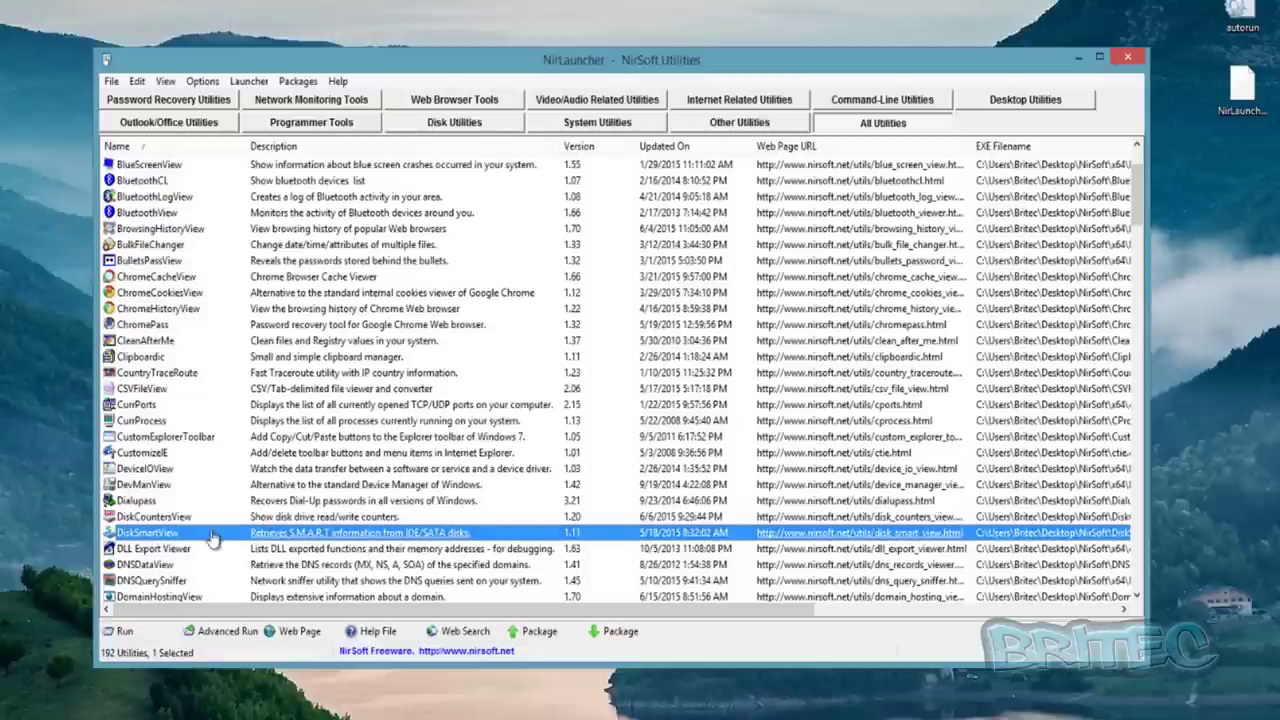
{"action": "scroll", "coordinate": [224, 538], "scroll_direction": "down", "scroll_amount": 3}
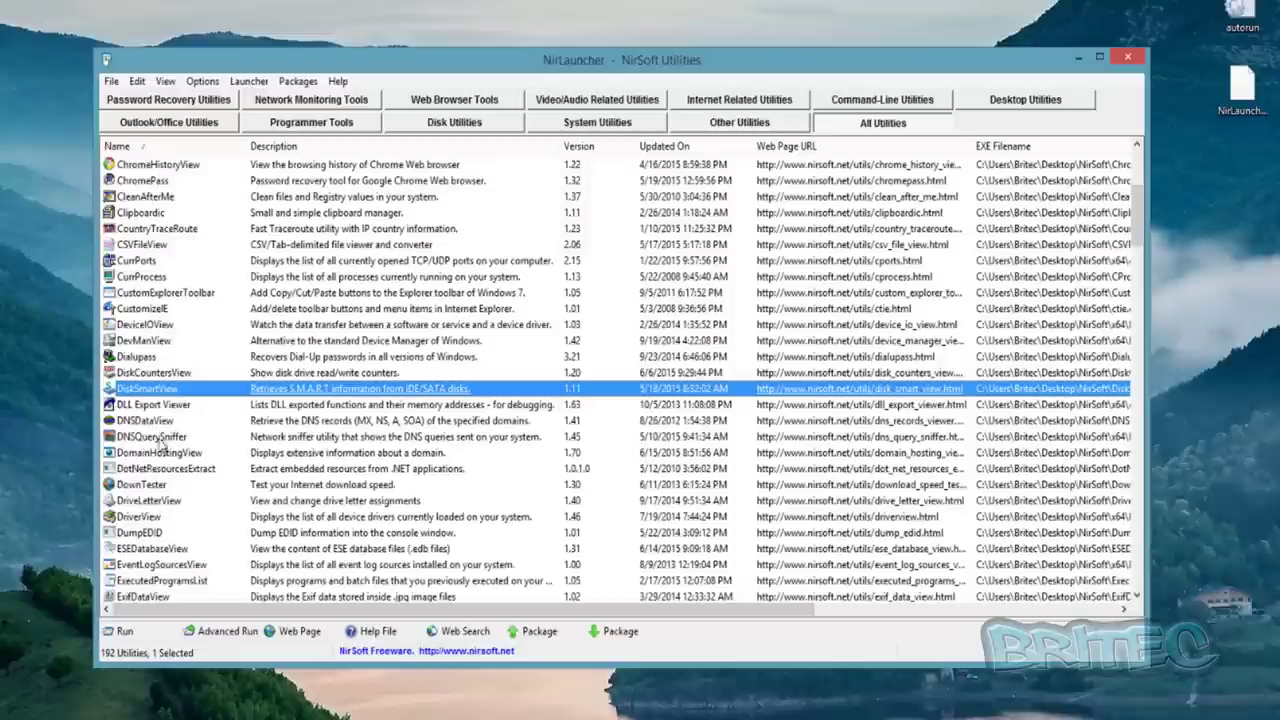
{"action": "left_click", "coordinate": [148, 518]}
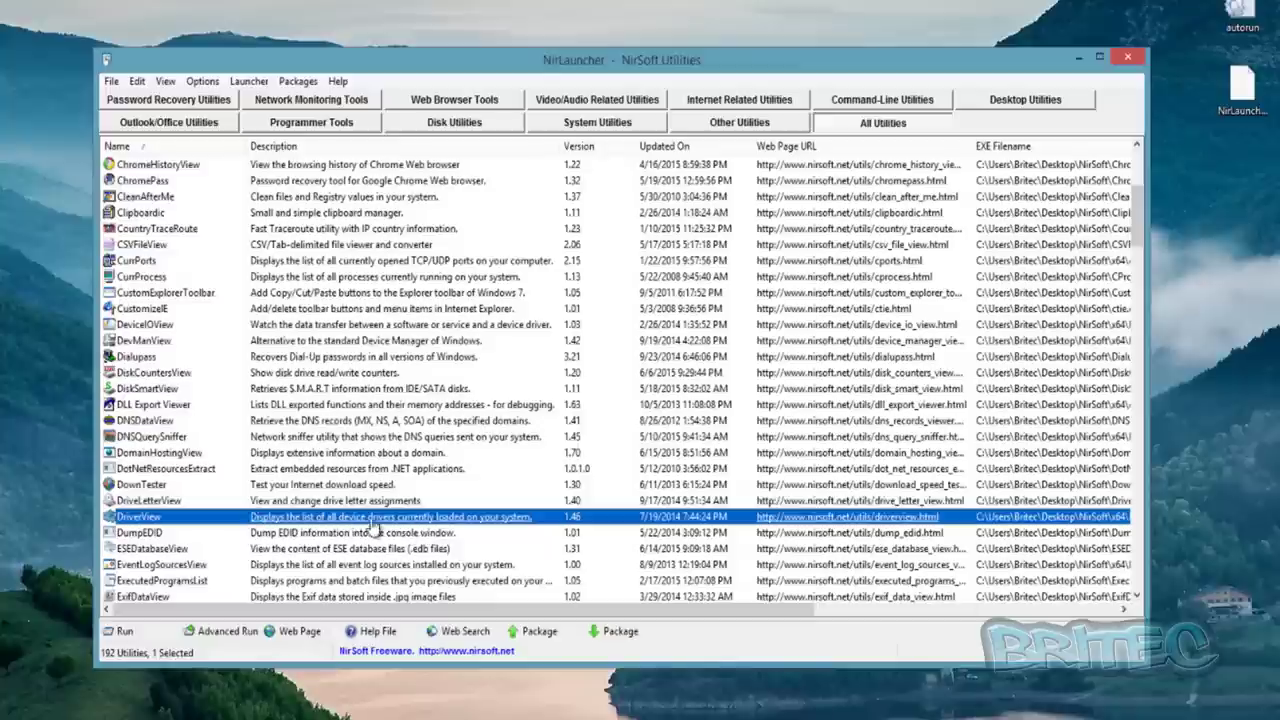
{"action": "double_click", "coordinate": [447, 518]}
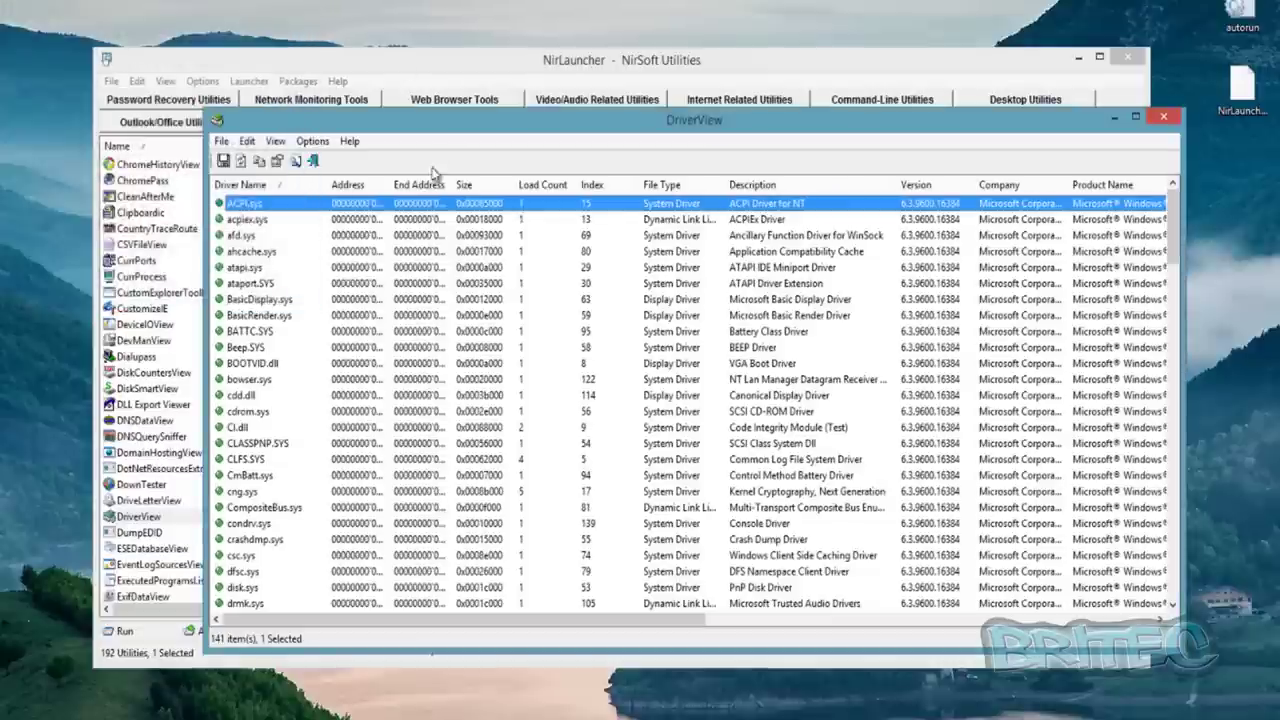
{"action": "left_click_drag", "start_coordinate": [472, 130], "coordinate": [392, 115]}
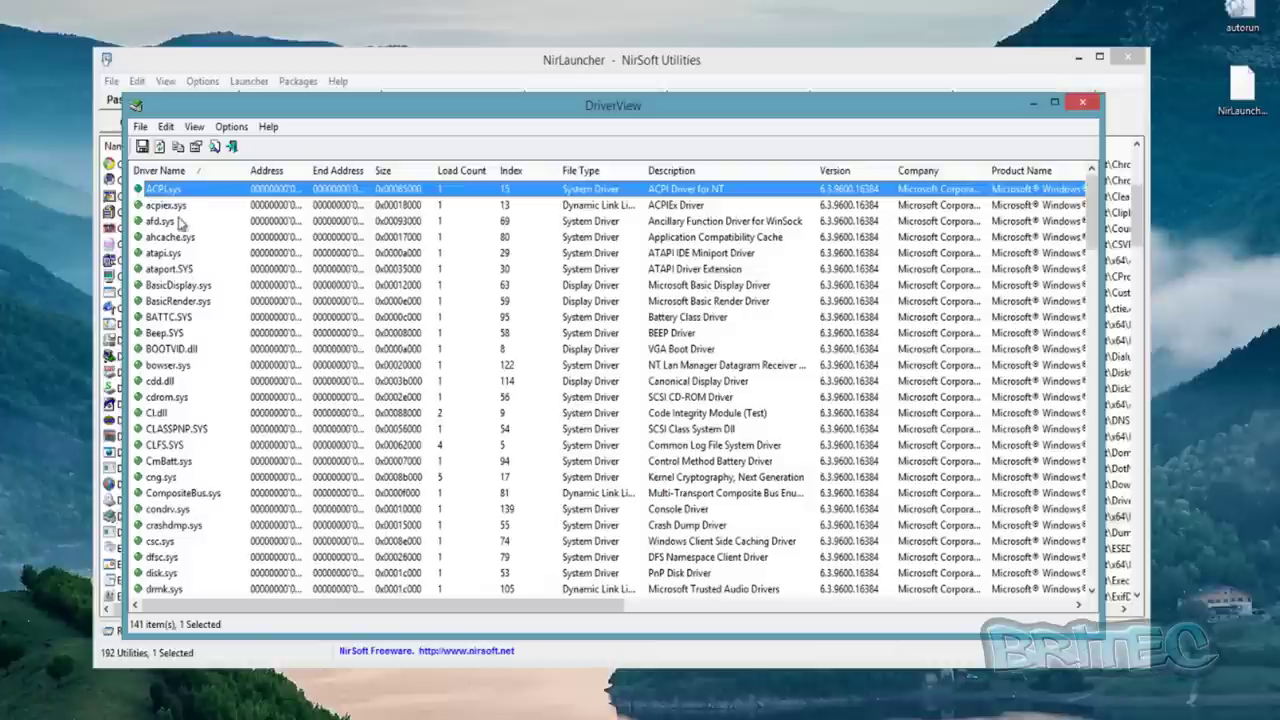
Step: Examine the highlighted non-Microsoft drivers in DriverView, including dump_diskdump.sys and E1G6032E.sys, across the version, company, date, filename and service columns
{"action": "scroll", "coordinate": [174, 395], "scroll_direction": "down", "scroll_amount": 8}
{"action": "scroll", "coordinate": [168, 420], "scroll_direction": "down", "scroll_amount": 3}
{"action": "scroll", "coordinate": [172, 418], "scroll_direction": "up", "scroll_amount": 4}
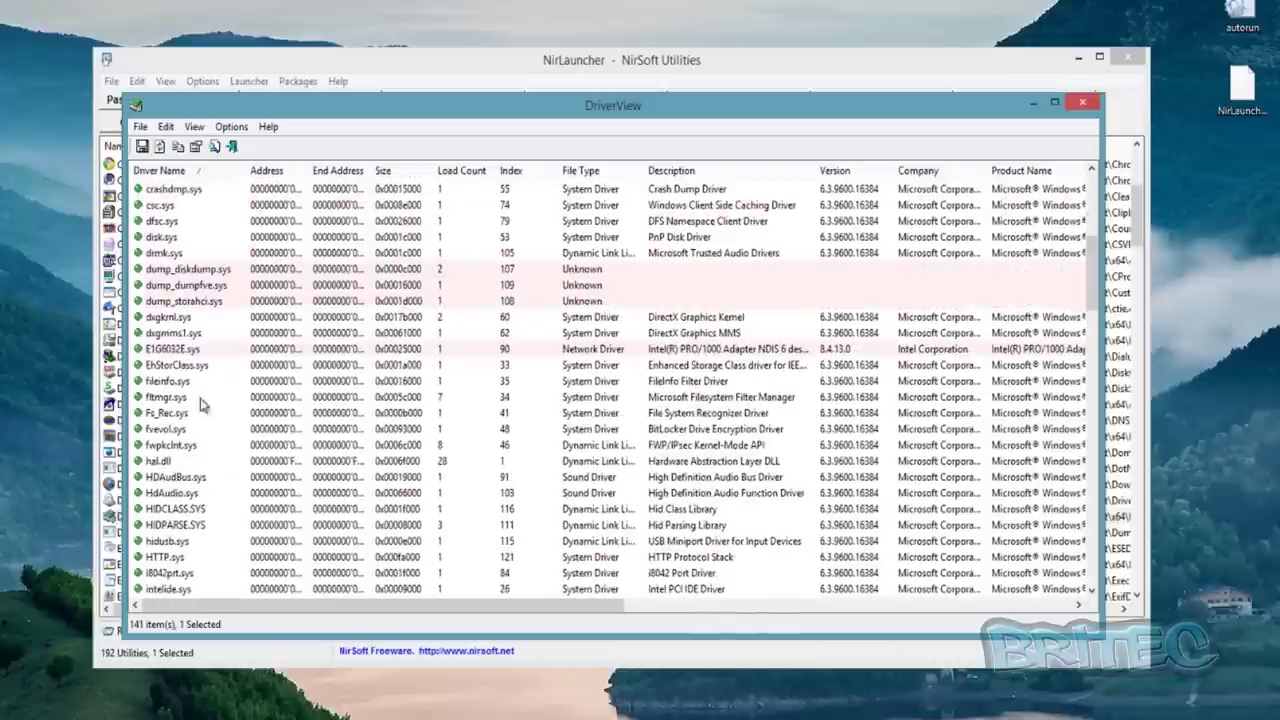
{"action": "left_click", "coordinate": [176, 271]}
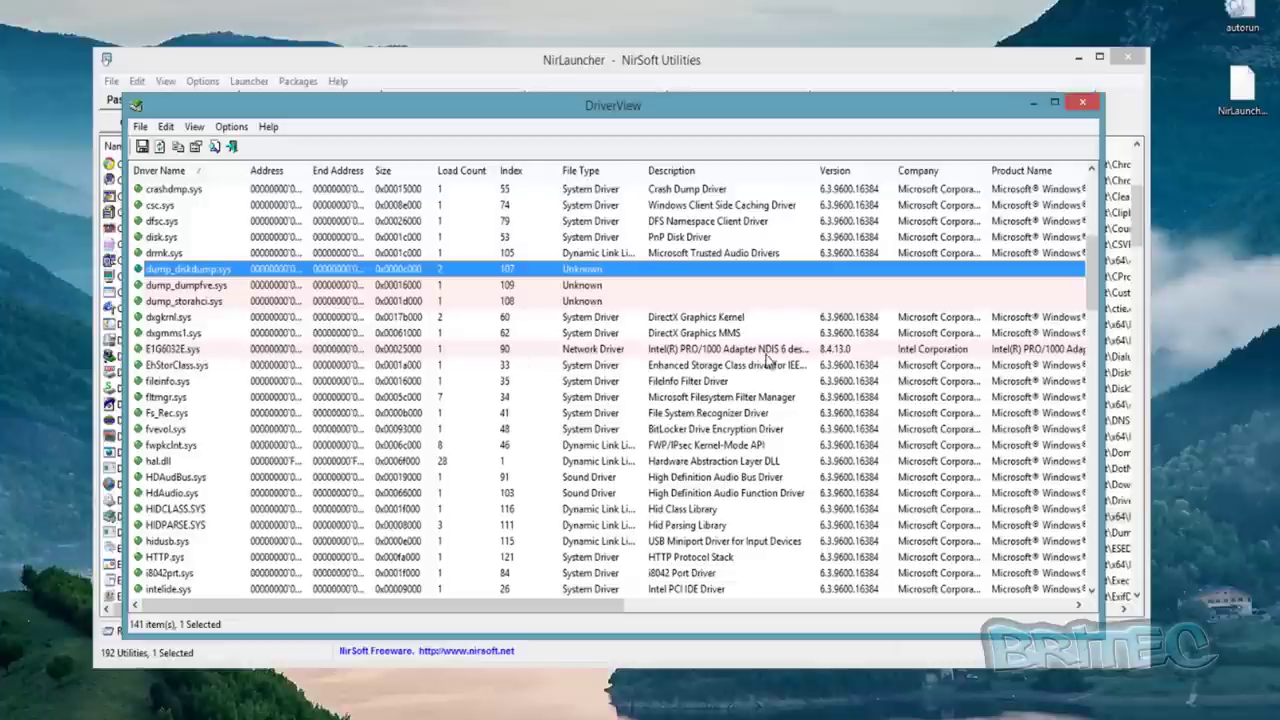
{"action": "left_click", "coordinate": [724, 350]}
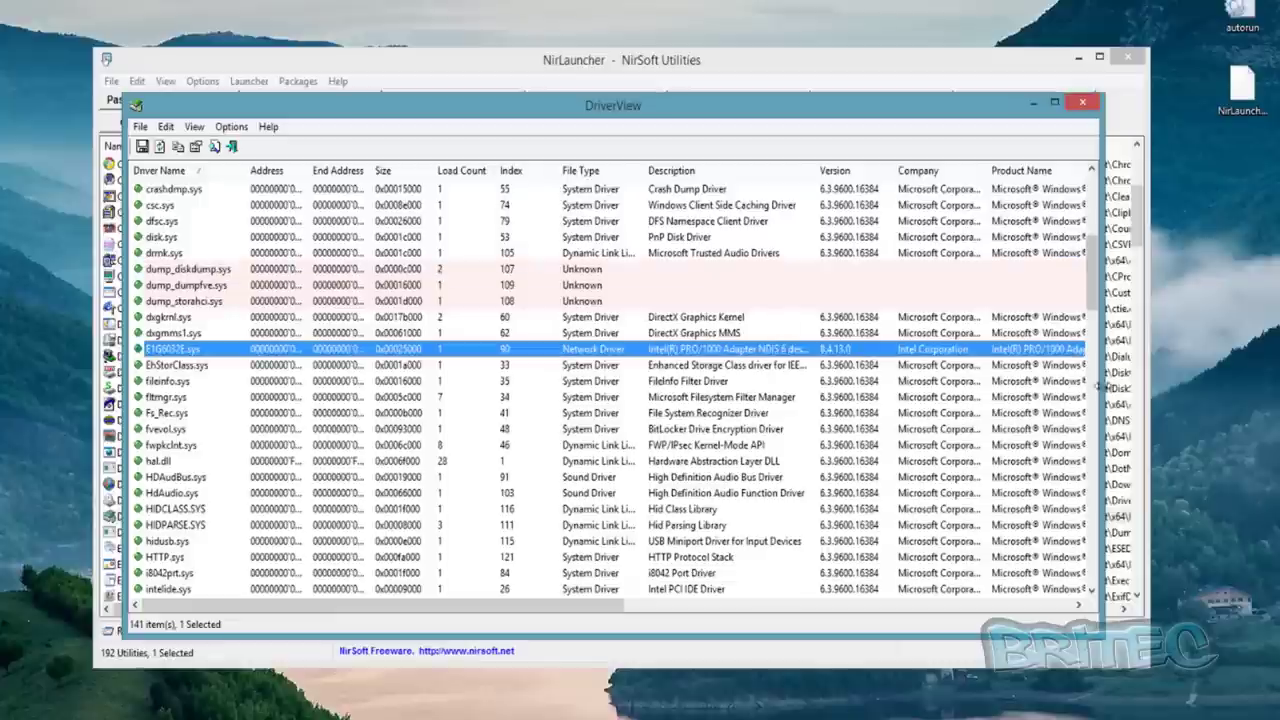
{"action": "left_click_drag", "start_coordinate": [586, 606], "coordinate": [788, 614]}
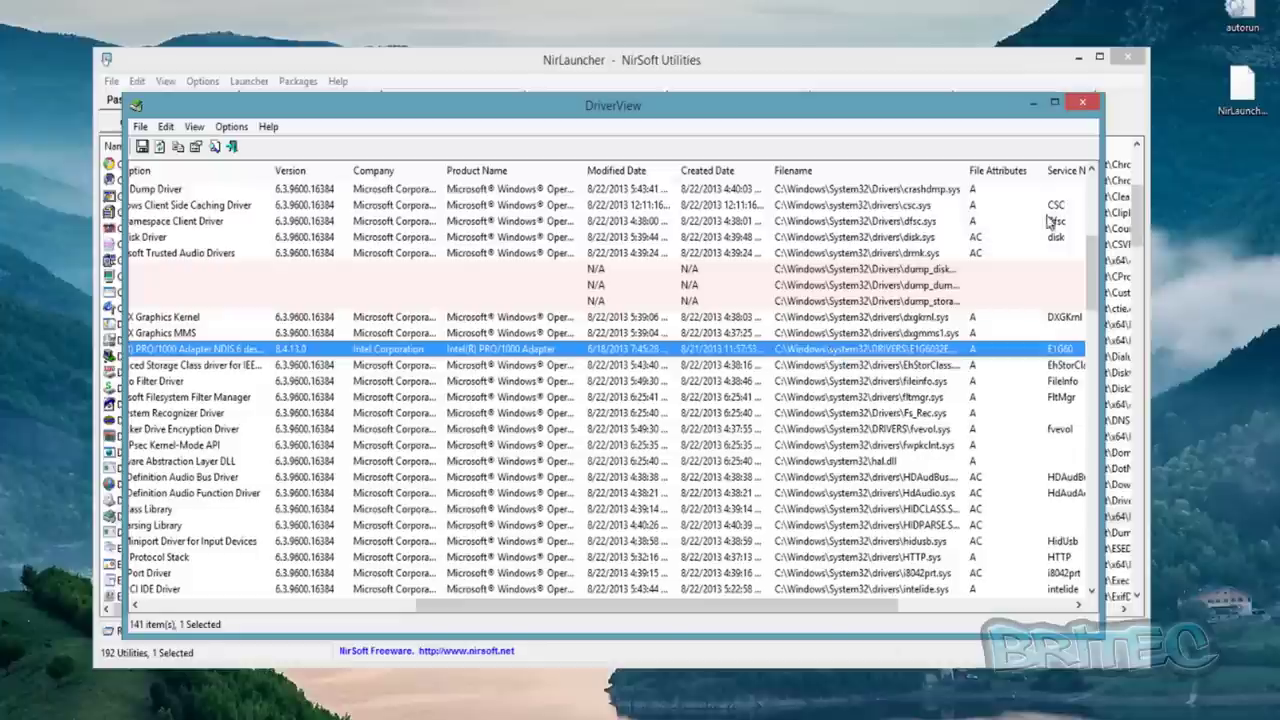
{"action": "left_click_drag", "start_coordinate": [733, 610], "coordinate": [926, 615]}
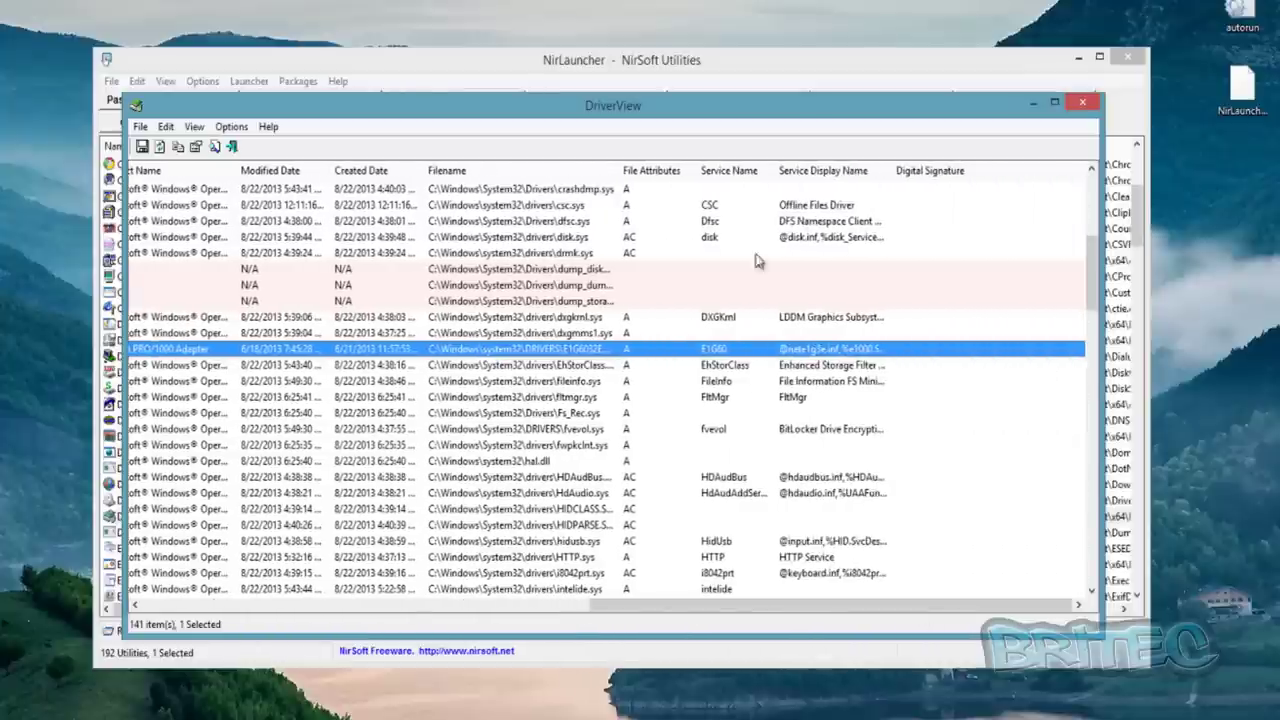
{"action": "left_click_drag", "start_coordinate": [728, 609], "coordinate": [183, 617]}
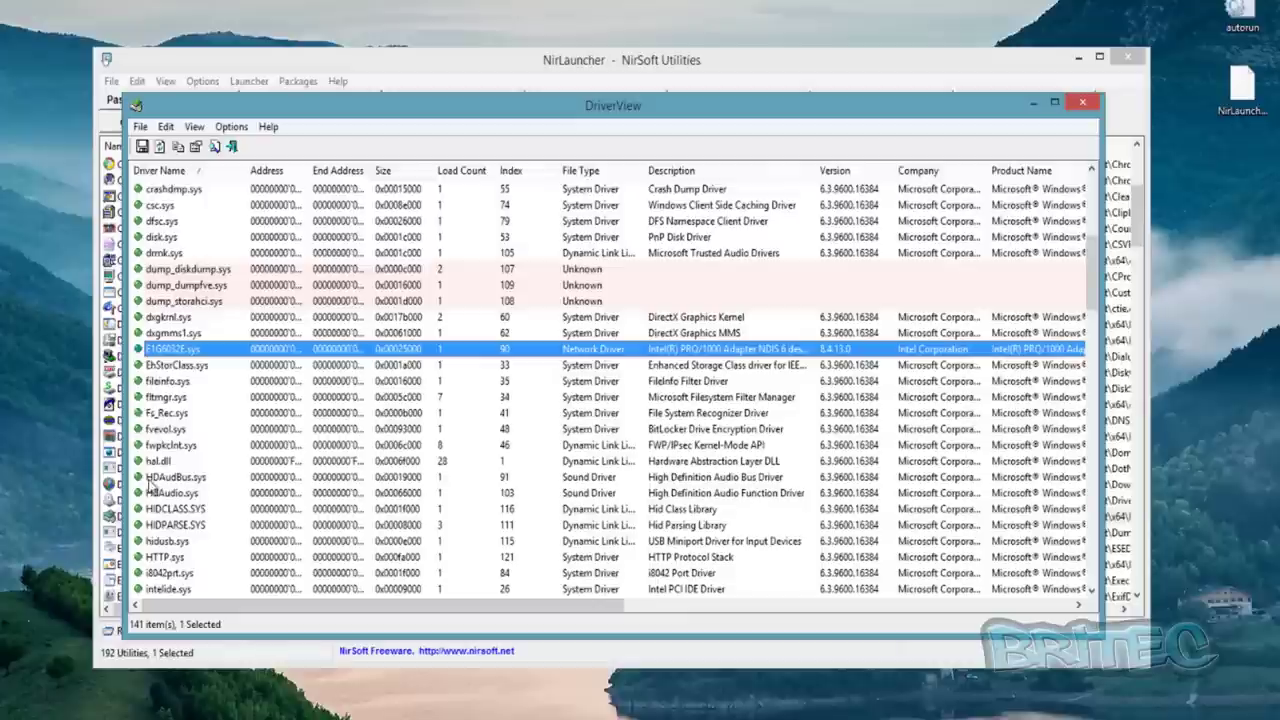
Step: Locate the secdrv.SYS driver further down the DriverView list and show the commands available for it
{"action": "scroll", "coordinate": [190, 220], "scroll_direction": "down", "scroll_amount": 13}
{"action": "scroll", "coordinate": [160, 258], "scroll_direction": "down", "scroll_amount": 7}
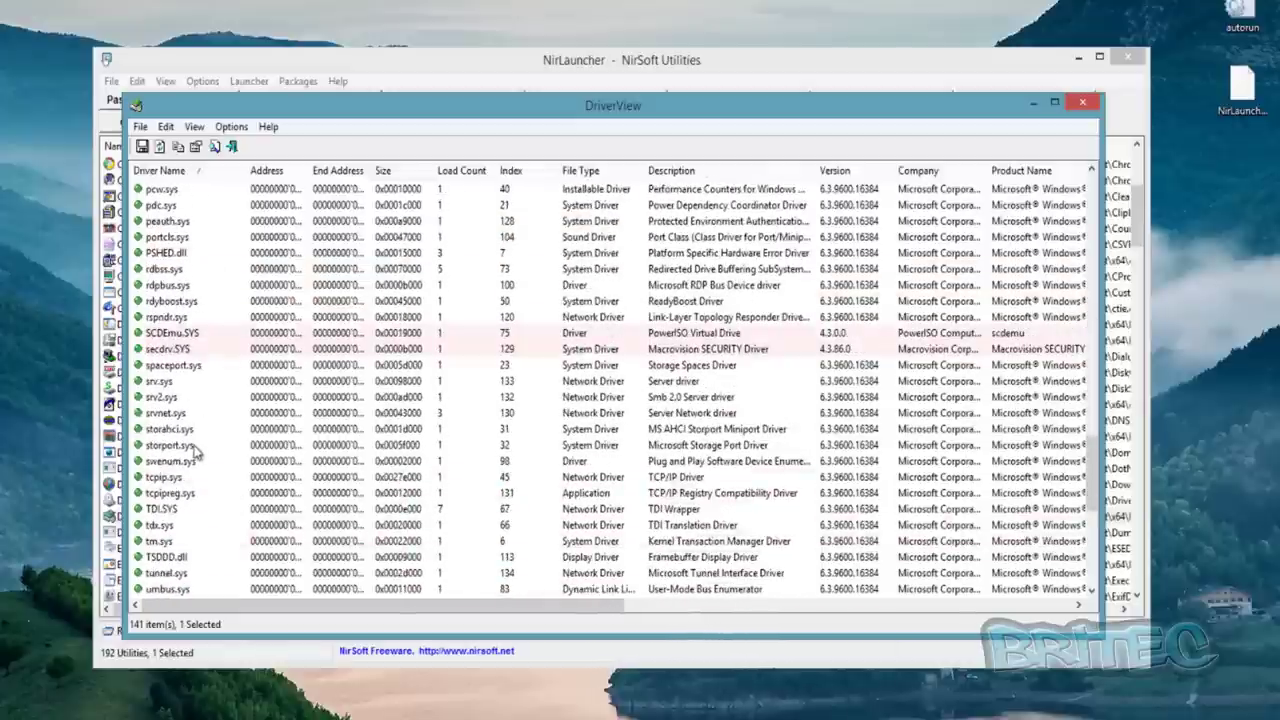
{"action": "left_click", "coordinate": [178, 351]}
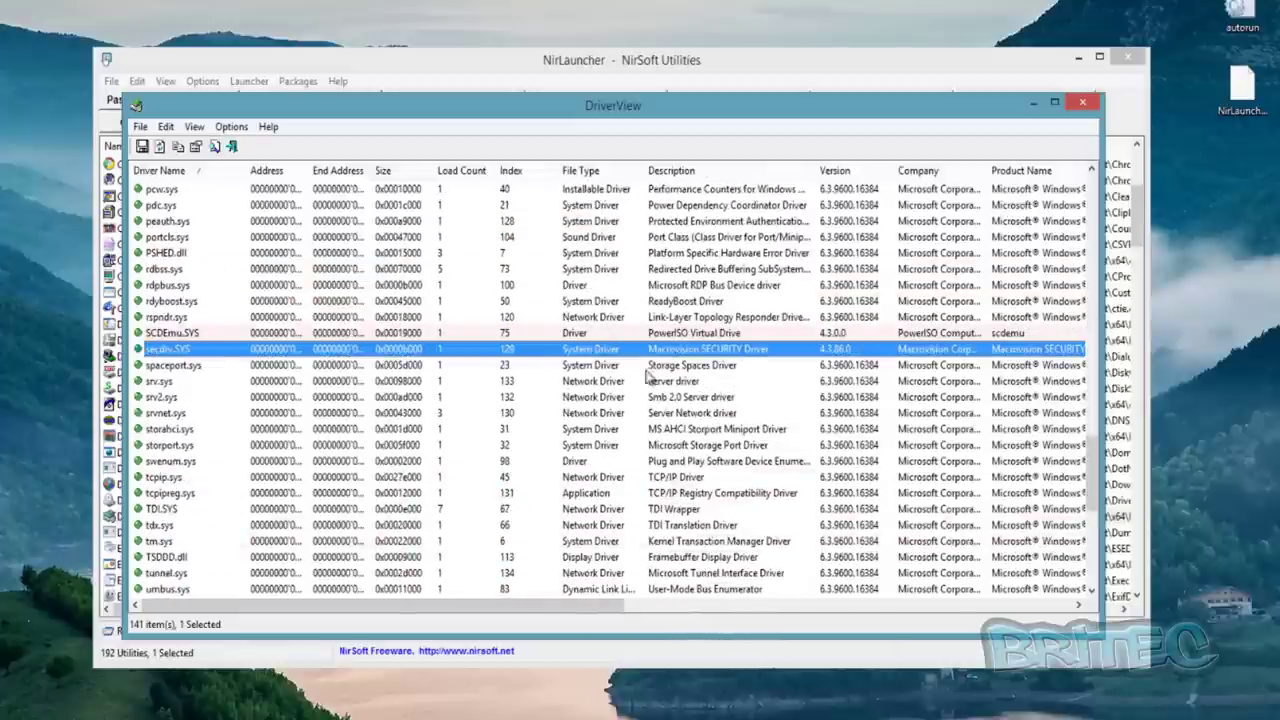
{"action": "right_click", "coordinate": [513, 353]}
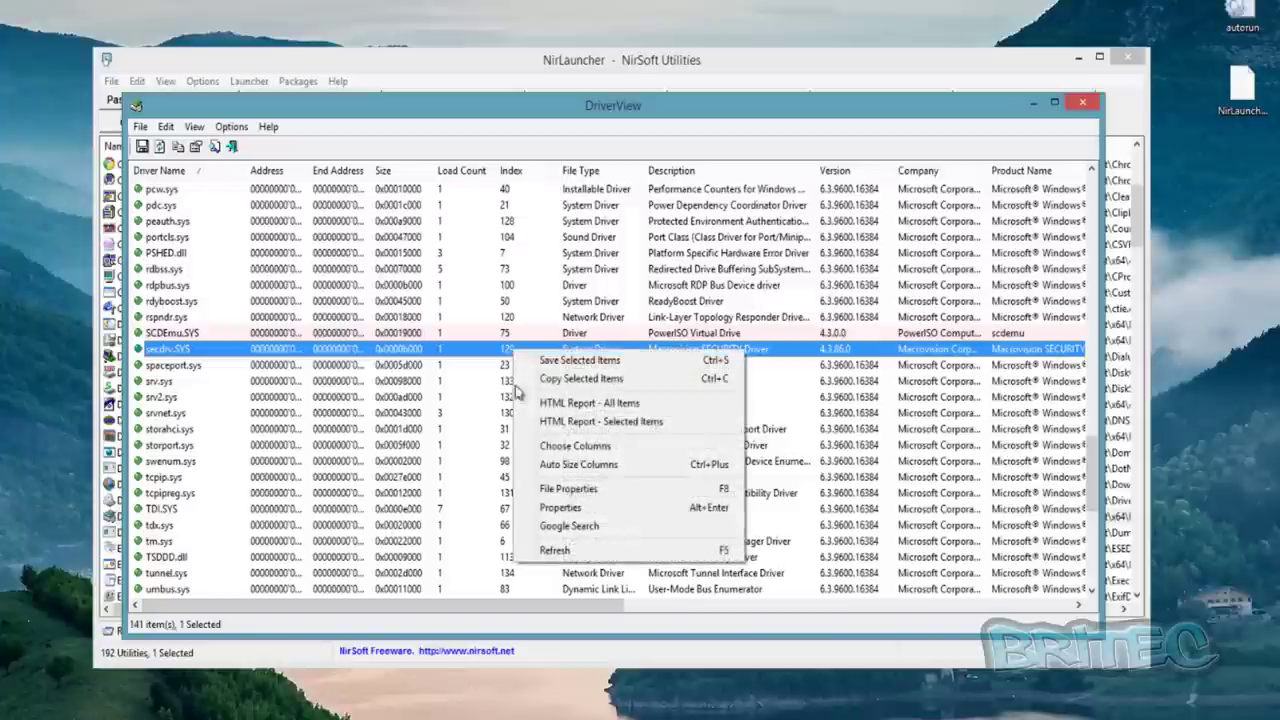
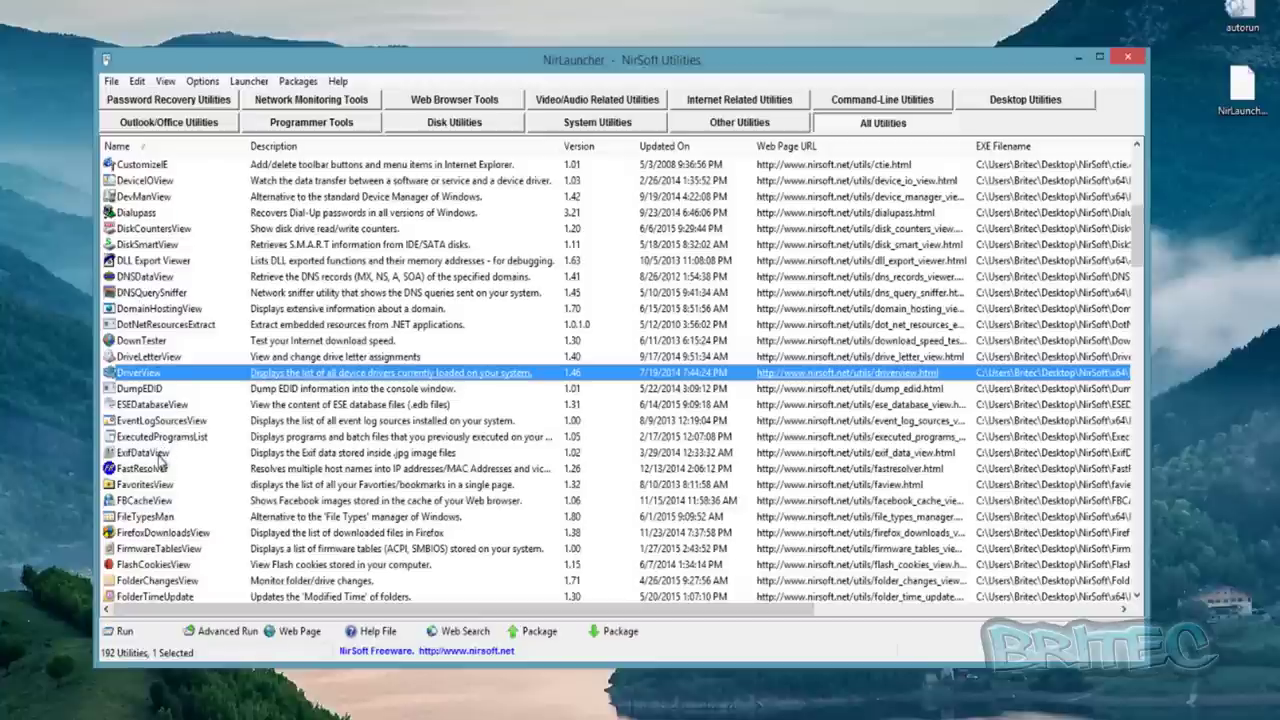
Step: Run FolderChangesView from the utilities list, close its help page, and start monitoring C:\ including all subfolders
{"action": "scroll", "coordinate": [160, 460], "scroll_direction": "down", "scroll_amount": 2}
{"action": "scroll", "coordinate": [147, 484], "scroll_direction": "down", "scroll_amount": 2}
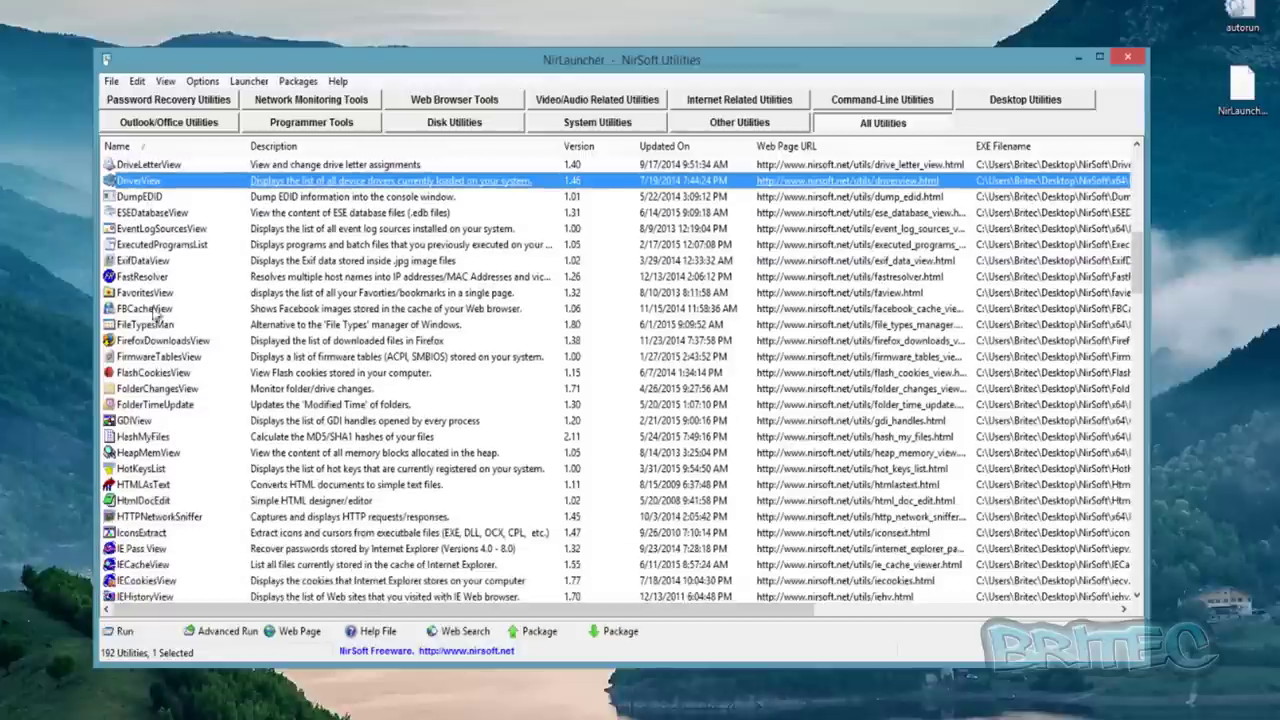
{"action": "left_click", "coordinate": [152, 390]}
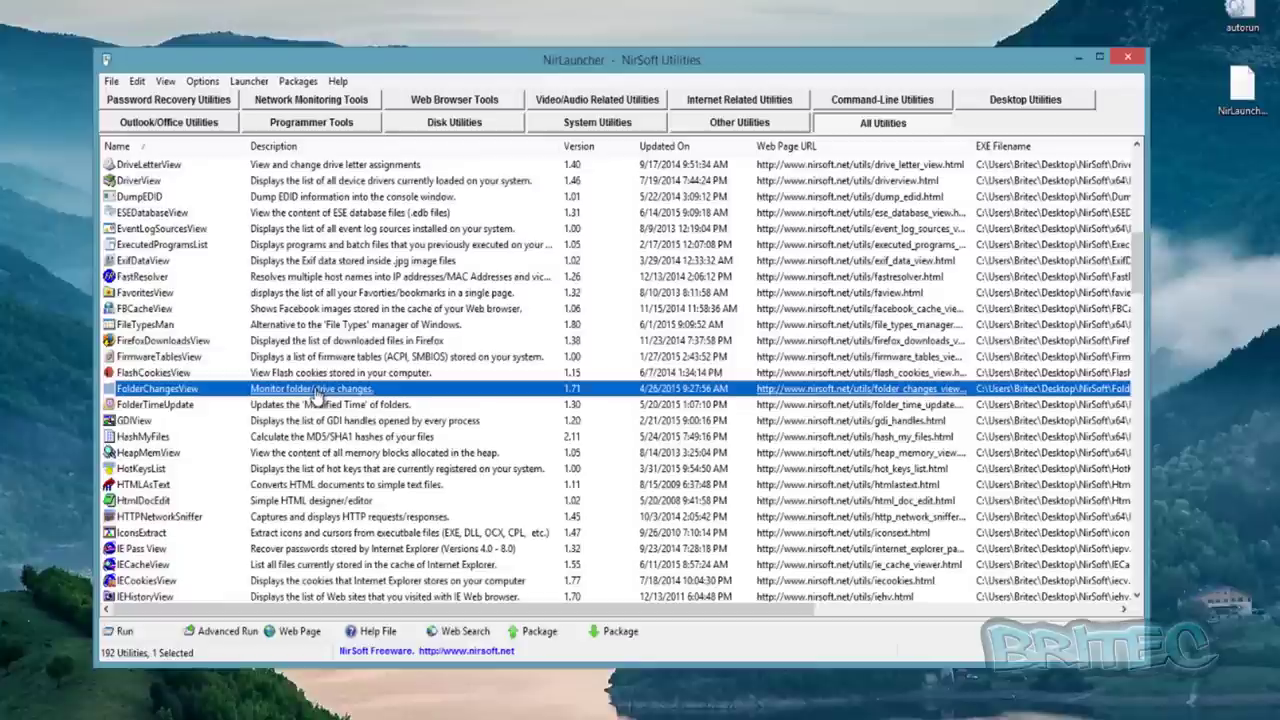
{"action": "double_click", "coordinate": [318, 395]}
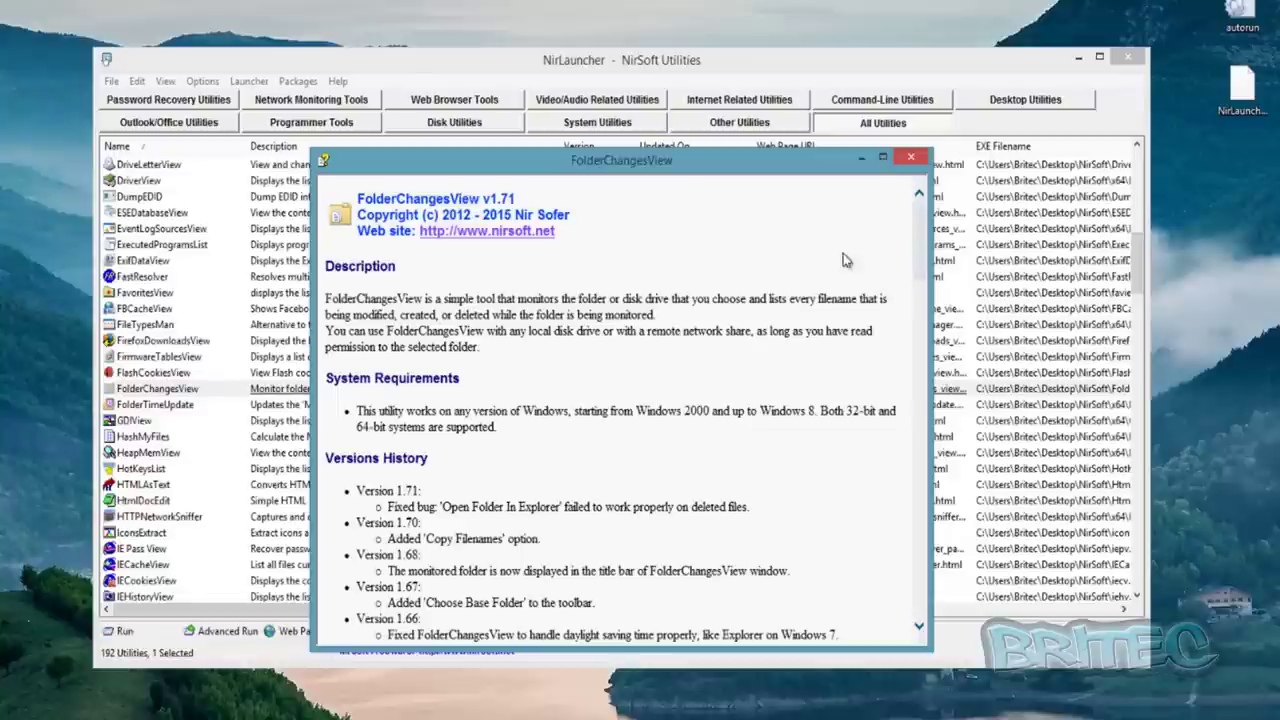
{"action": "left_click", "coordinate": [911, 155]}
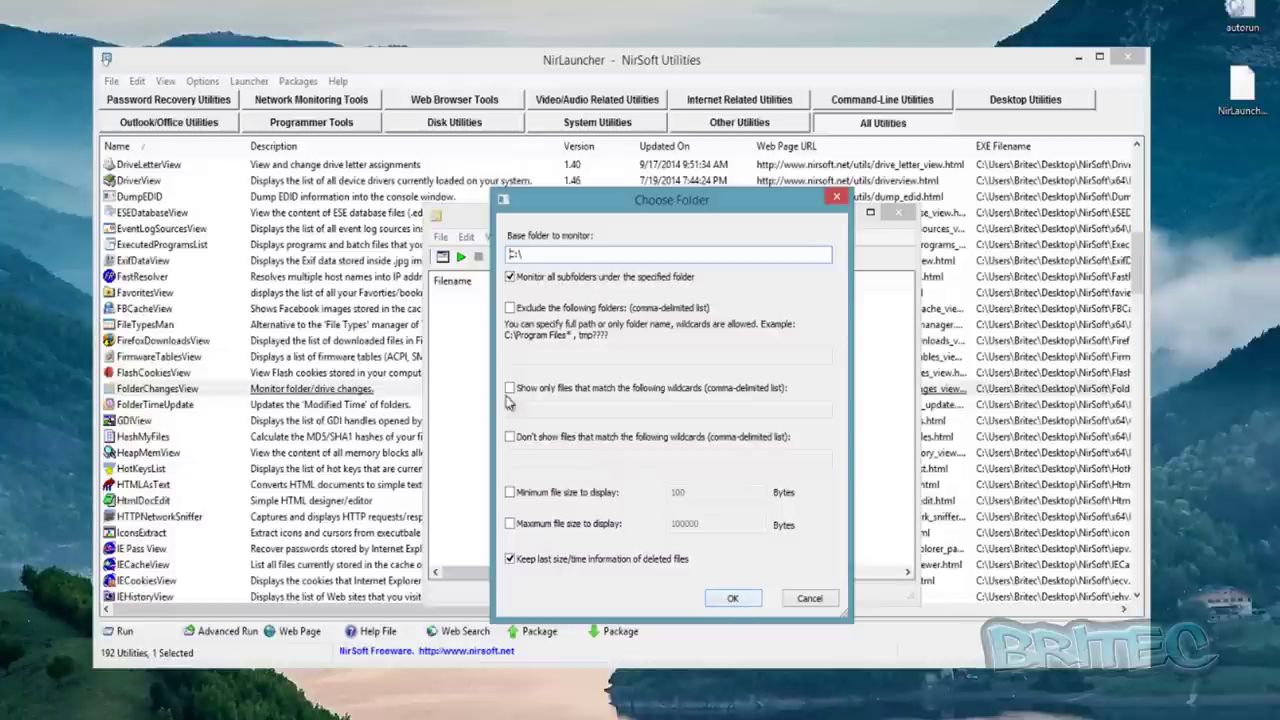
{"action": "left_click", "coordinate": [732, 598]}
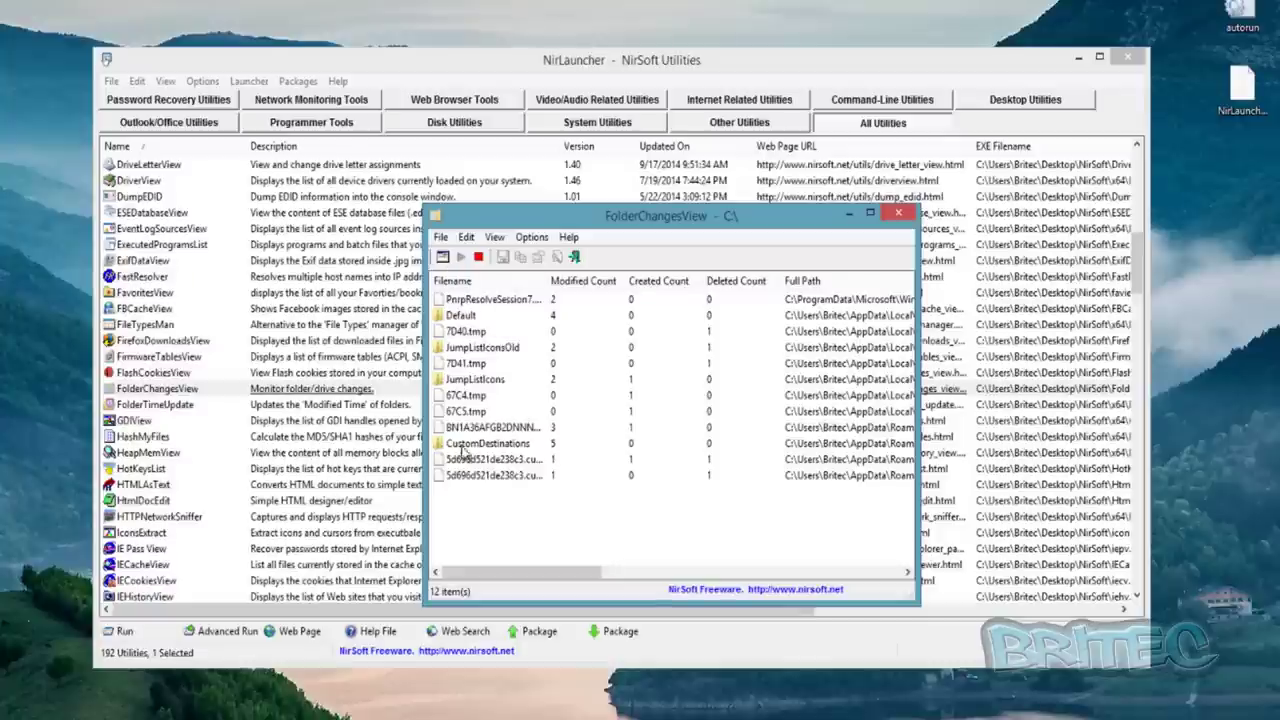
Step: Reposition the FolderChangesView window and widen it to show the full path, extension and owner columns
{"action": "left_click_drag", "start_coordinate": [614, 220], "coordinate": [582, 199]}
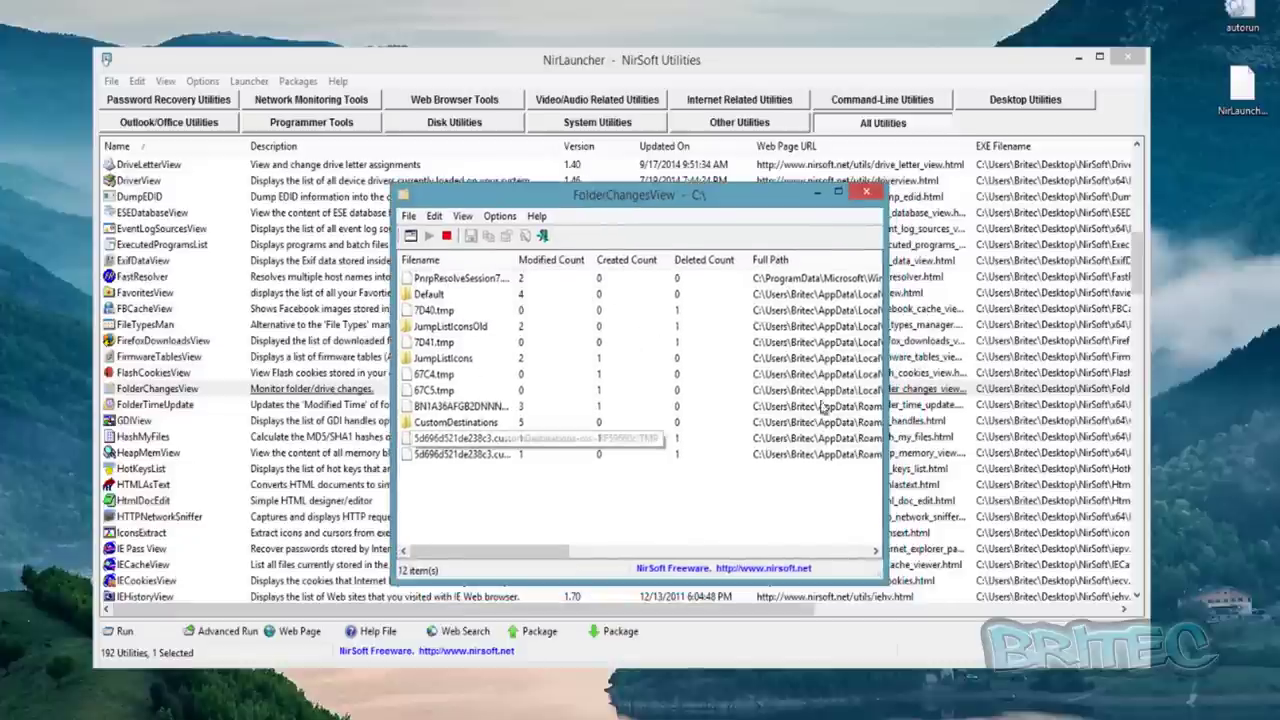
{"action": "left_click_drag", "start_coordinate": [886, 373], "coordinate": [1112, 373]}
{"action": "left_click_drag", "start_coordinate": [744, 207], "coordinate": [455, 185]}
{"action": "left_click_drag", "start_coordinate": [817, 322], "coordinate": [1116, 322]}
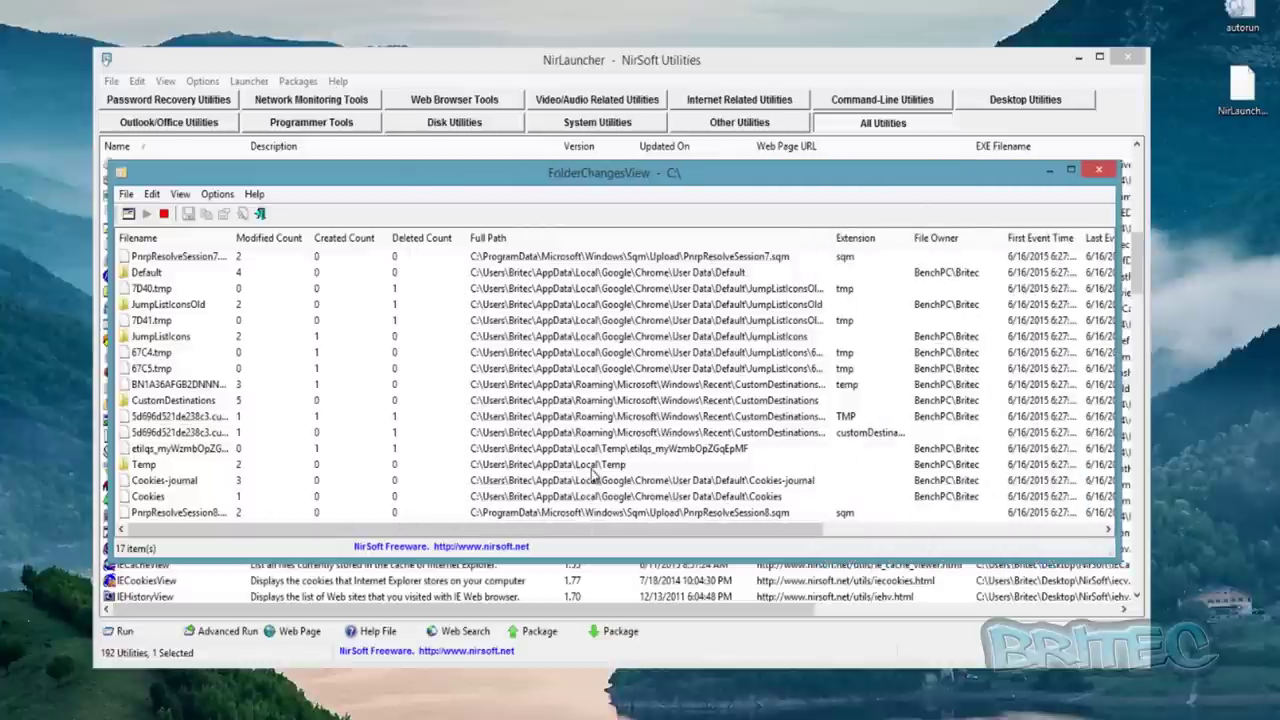
Step: Select the Temp folder entry in FolderChangesView and review its event time, file size, date and attribute columns
{"action": "left_click", "coordinate": [420, 465]}
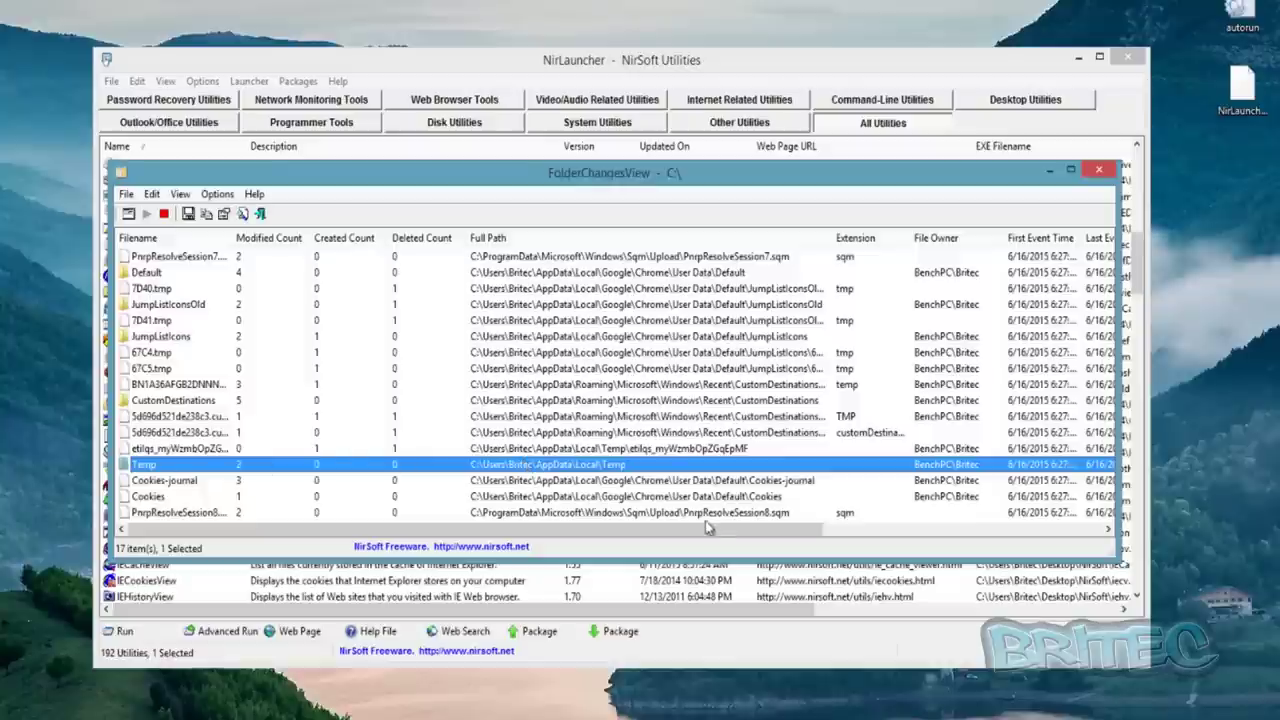
{"action": "left_click_drag", "start_coordinate": [659, 528], "coordinate": [930, 534]}
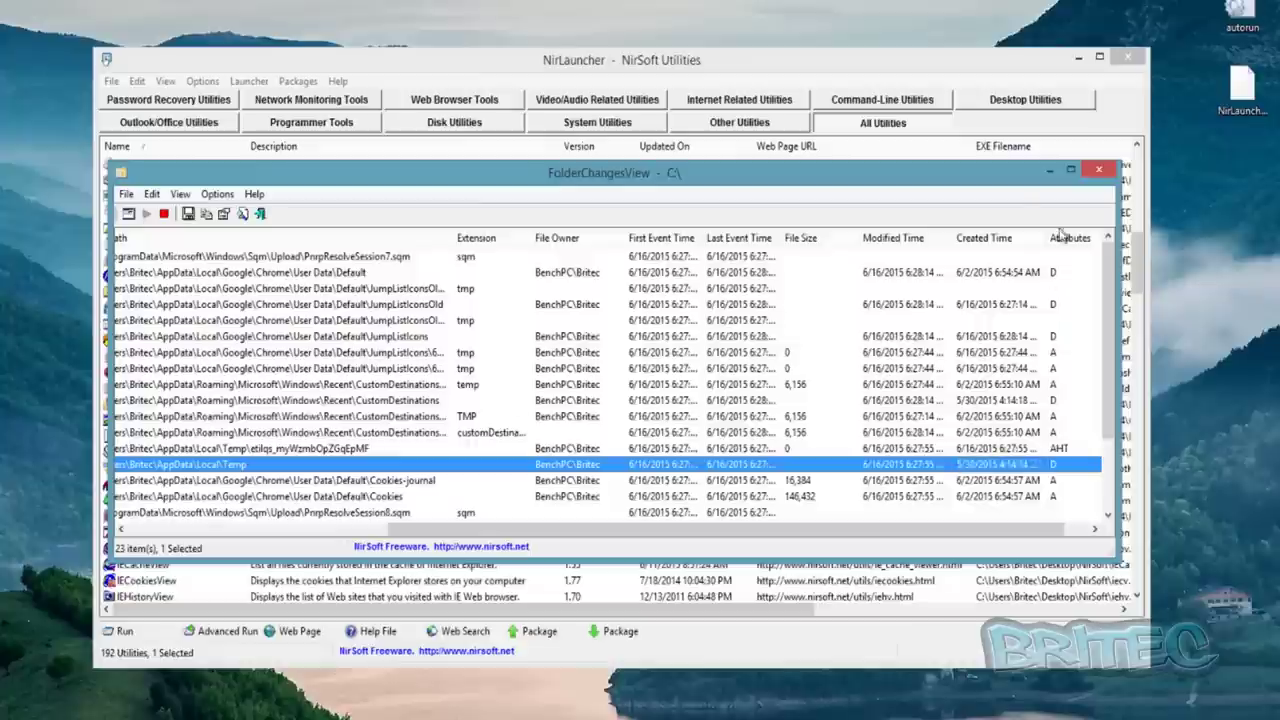
{"action": "left_click_drag", "start_coordinate": [522, 532], "coordinate": [213, 537]}
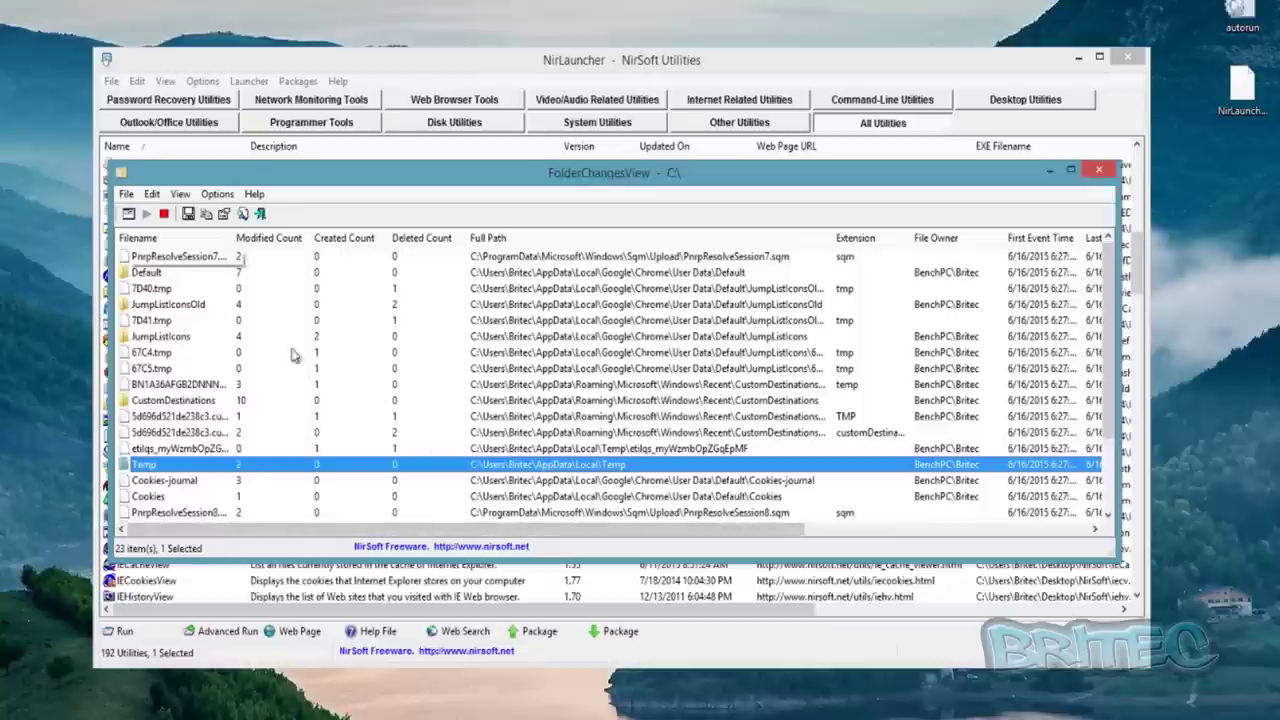
Step: Widen the Full Path column in FolderChangesView and review the rest of the changed files
{"action": "left_click_drag", "start_coordinate": [834, 230], "coordinate": [850, 261]}
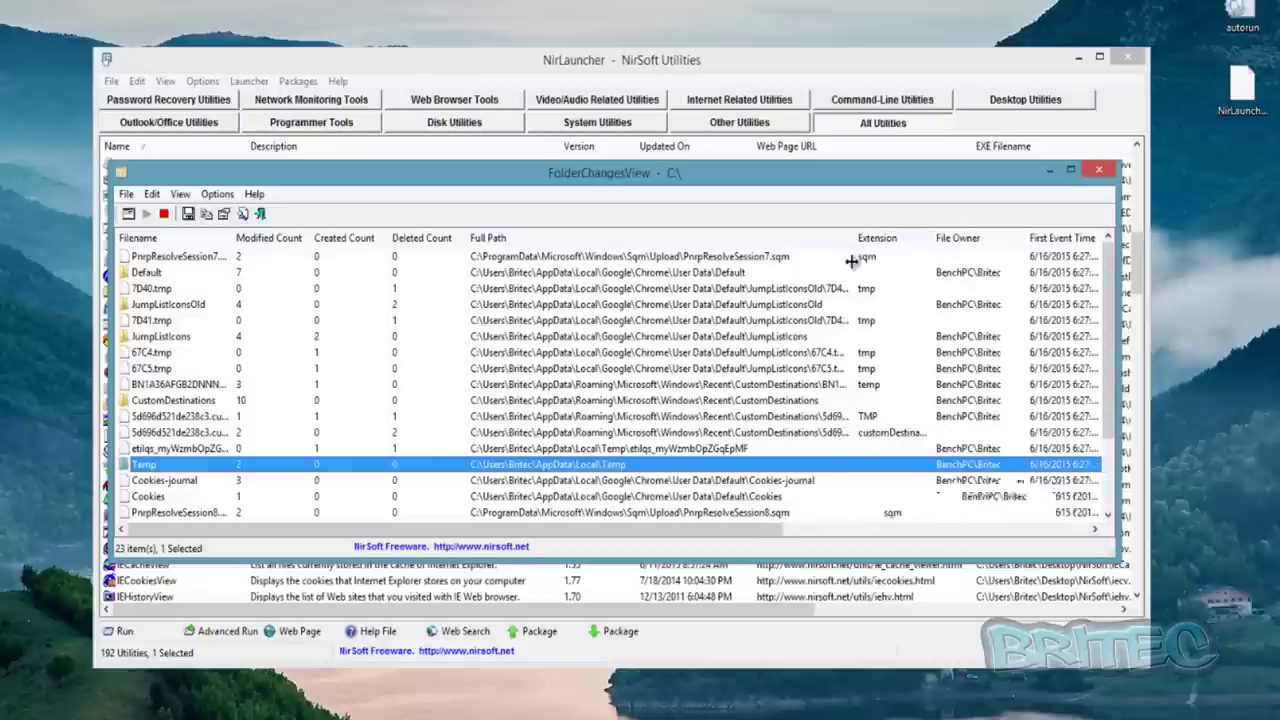
{"action": "scroll", "coordinate": [763, 380], "scroll_direction": "down", "scroll_amount": 2}
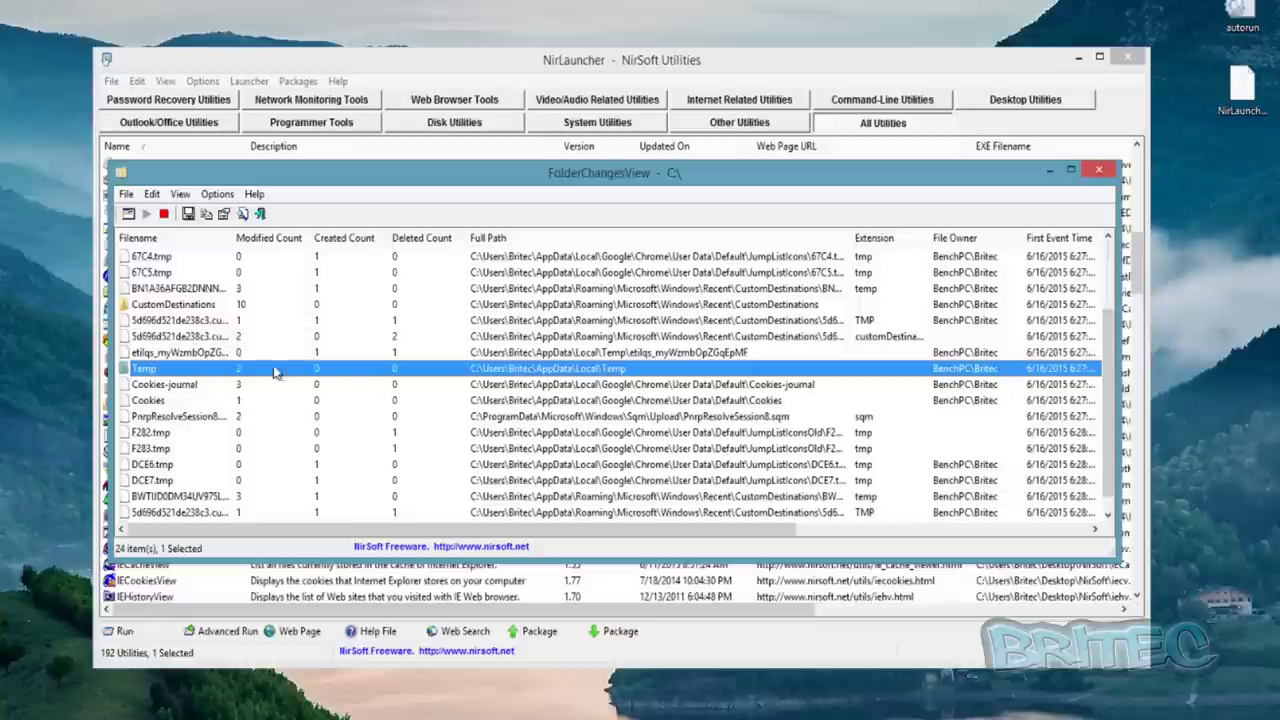
{"action": "scroll", "coordinate": [322, 388], "scroll_direction": "up", "scroll_amount": 2}
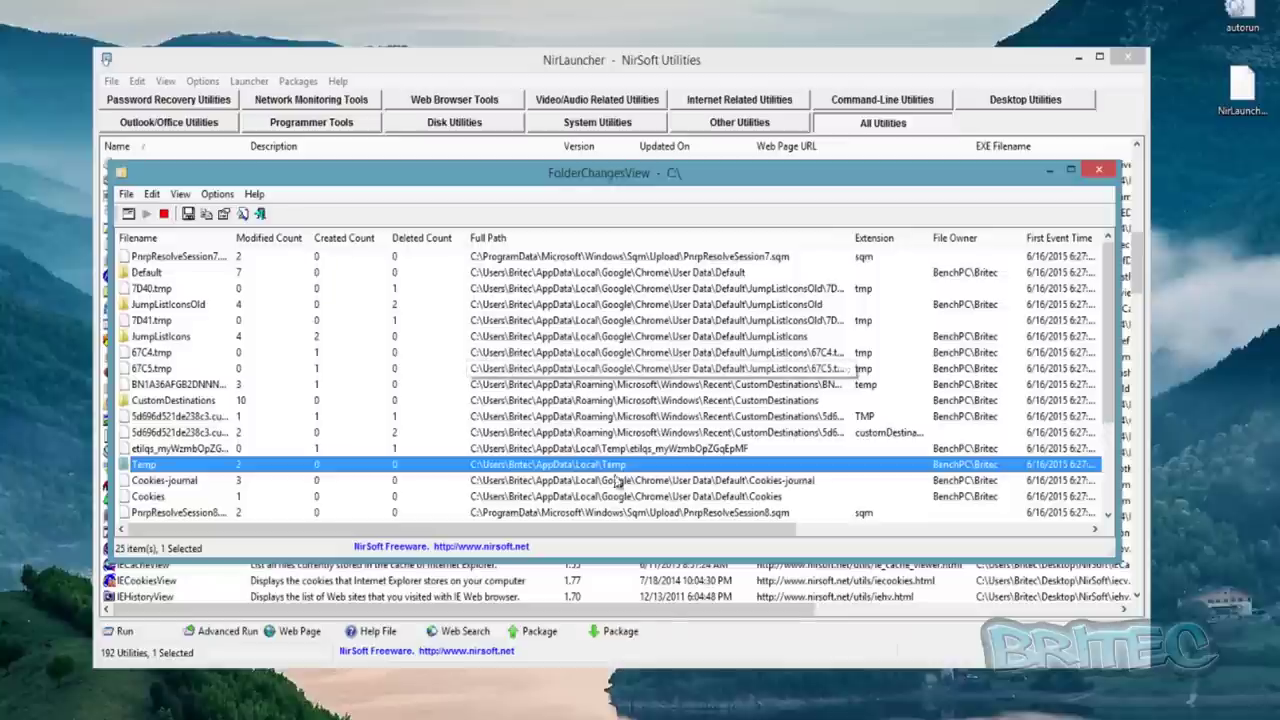
Step: Select the etilqs temp file entry in FolderChangesView, review its size and time columns, and close FolderChangesView
{"action": "left_click", "coordinate": [657, 449]}
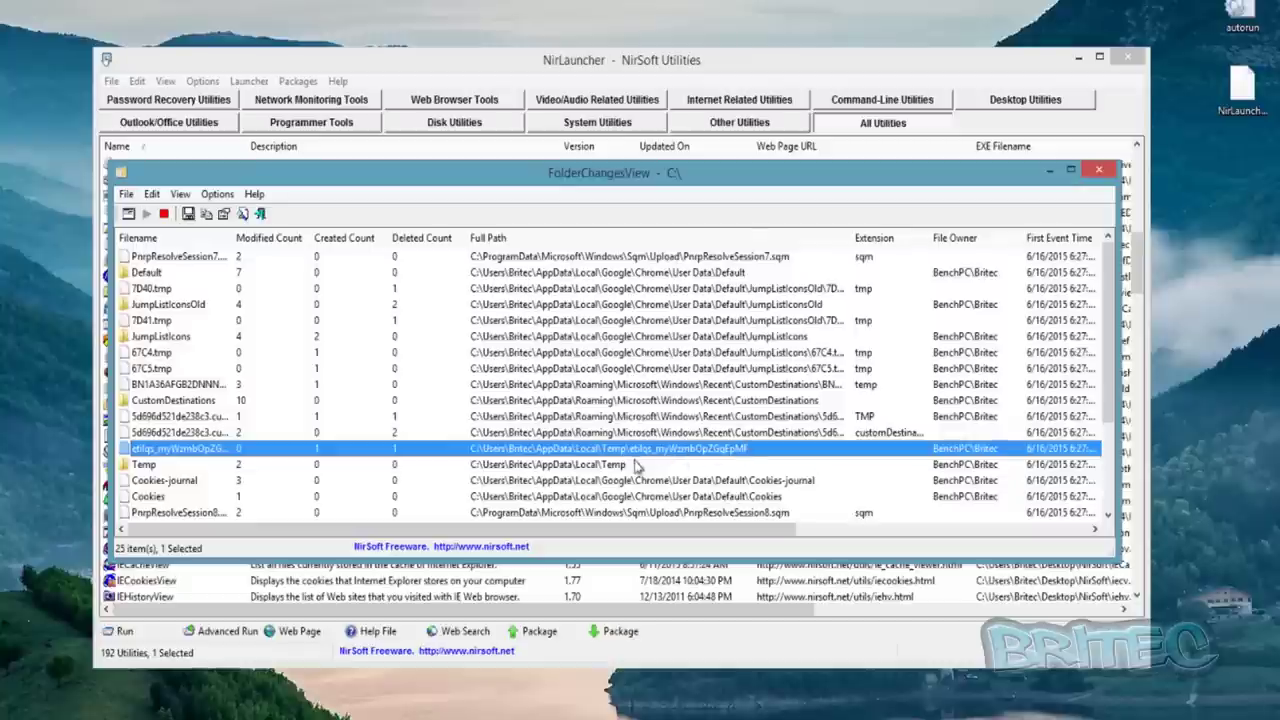
{"action": "left_click_drag", "start_coordinate": [524, 530], "coordinate": [737, 531]}
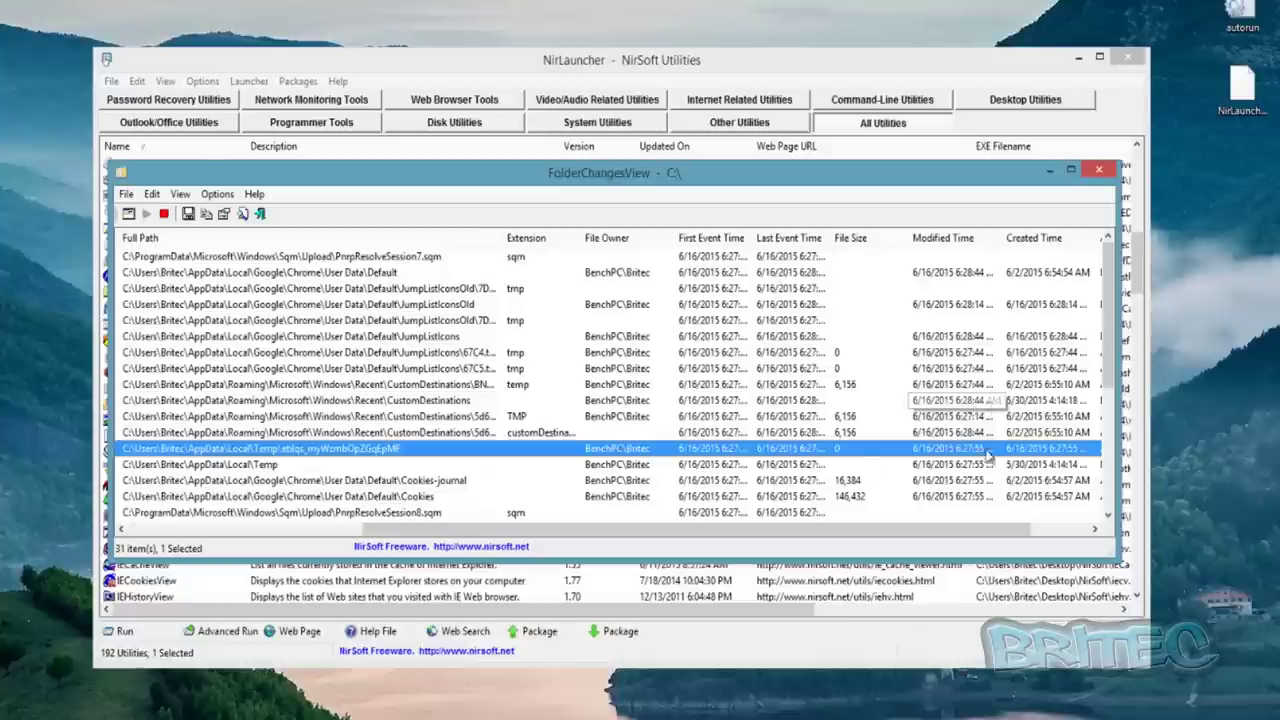
{"action": "left_click_drag", "start_coordinate": [436, 530], "coordinate": [321, 531]}
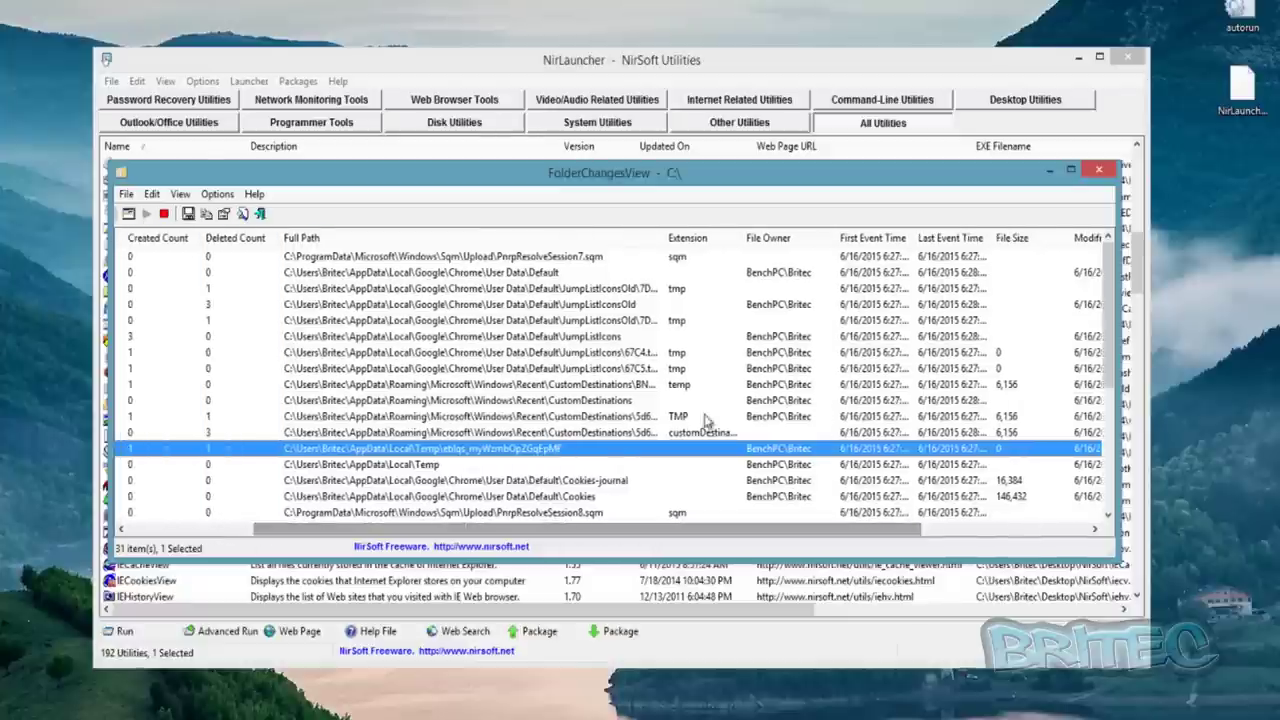
{"action": "left_click", "coordinate": [1100, 168]}
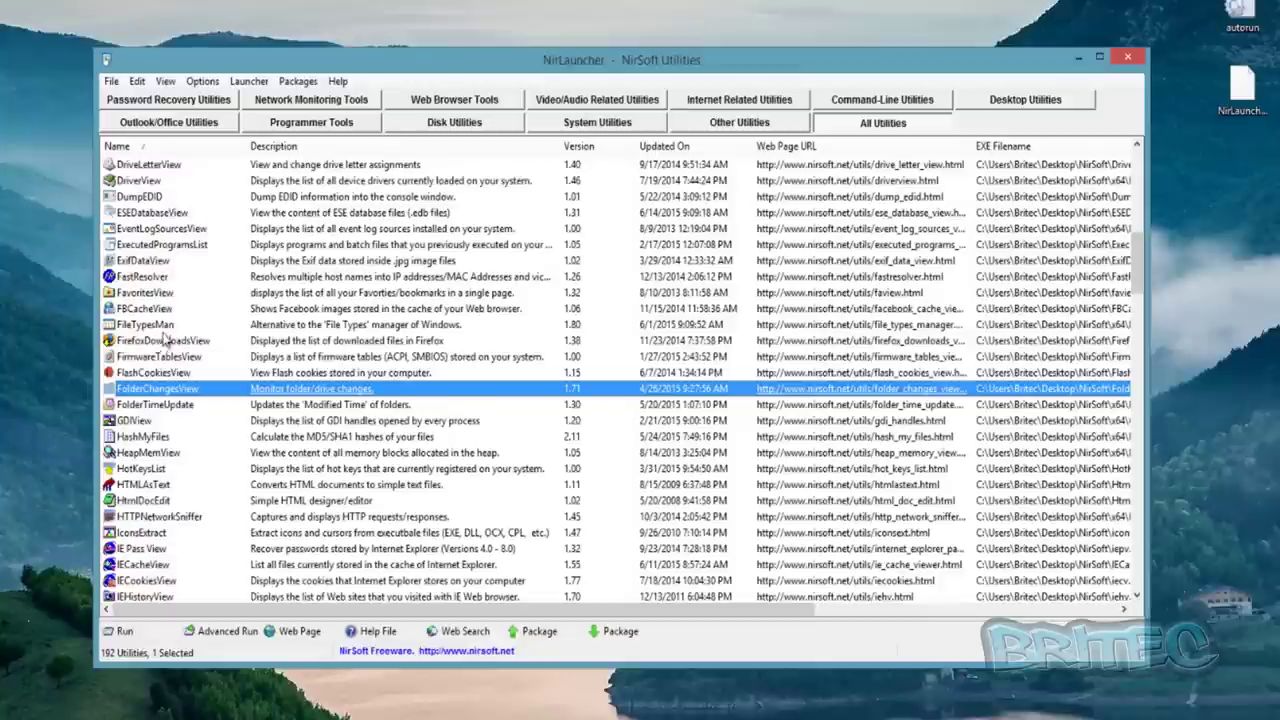
Step: Run LastActivityView from the utilities list and allow it to make changes to the computer
{"action": "scroll", "coordinate": [160, 352], "scroll_direction": "down", "scroll_amount": 3}
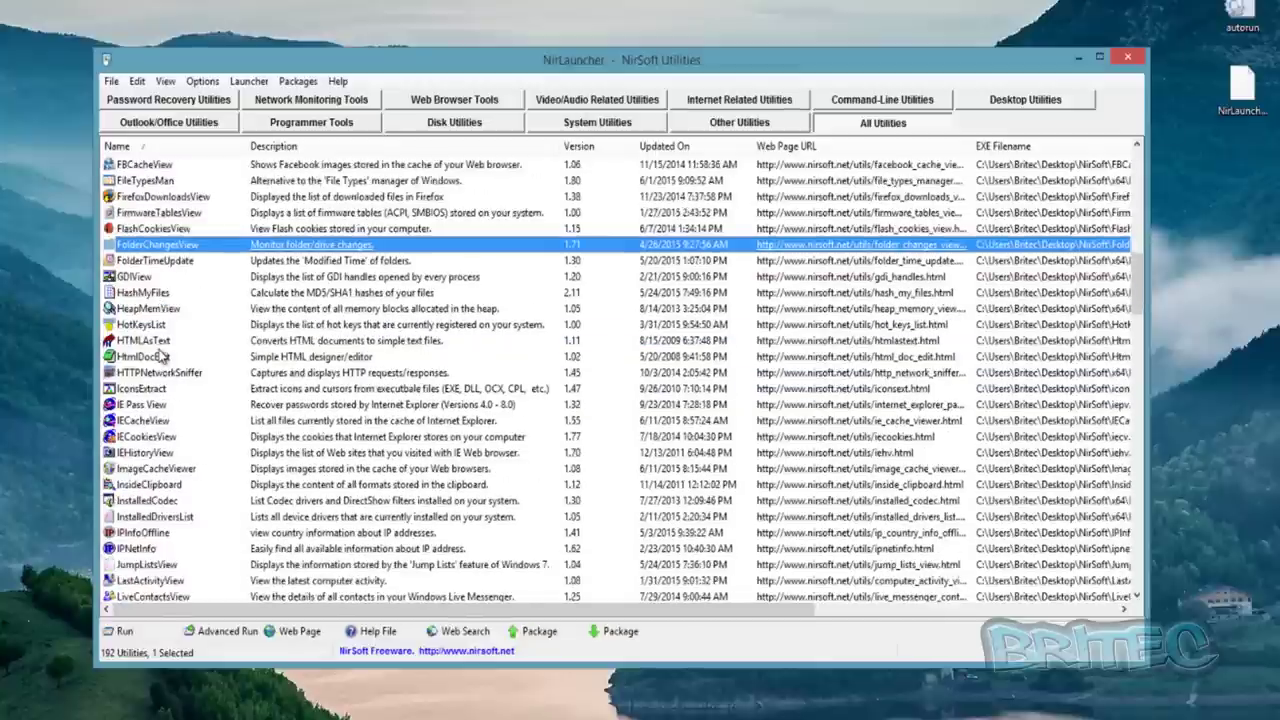
{"action": "scroll", "coordinate": [160, 356], "scroll_direction": "down", "scroll_amount": 3}
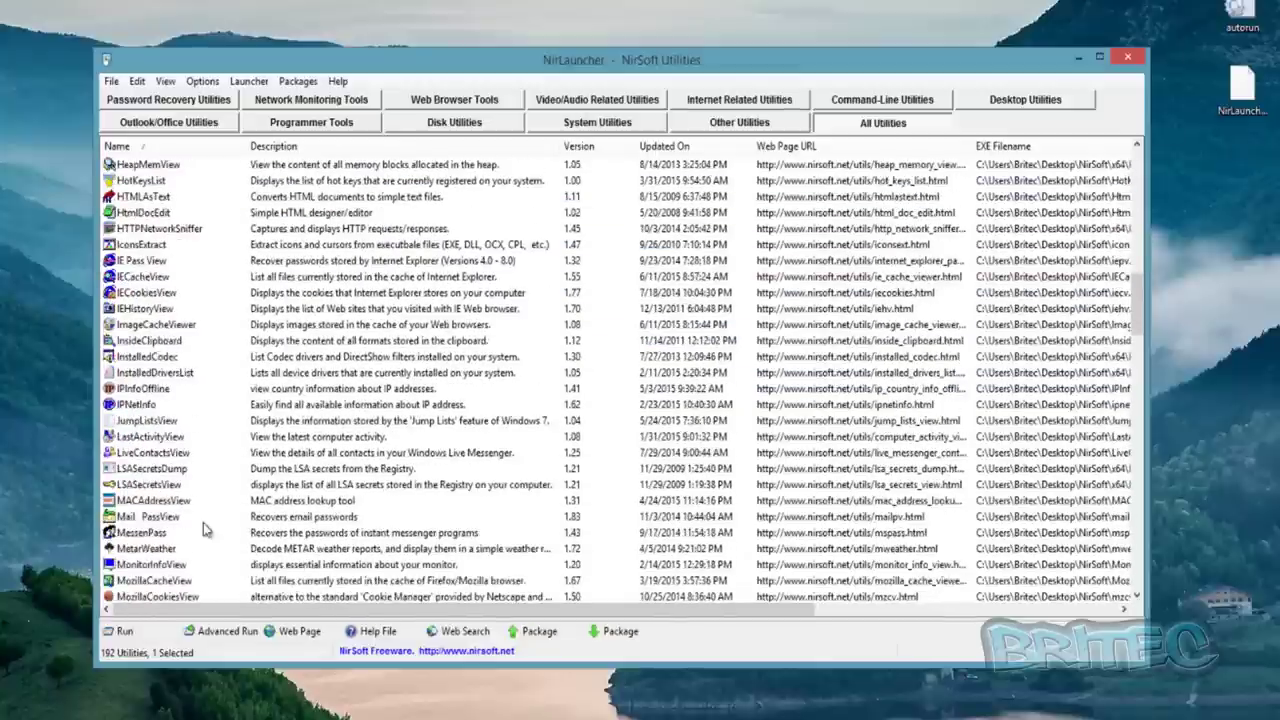
{"action": "left_click", "coordinate": [150, 438]}
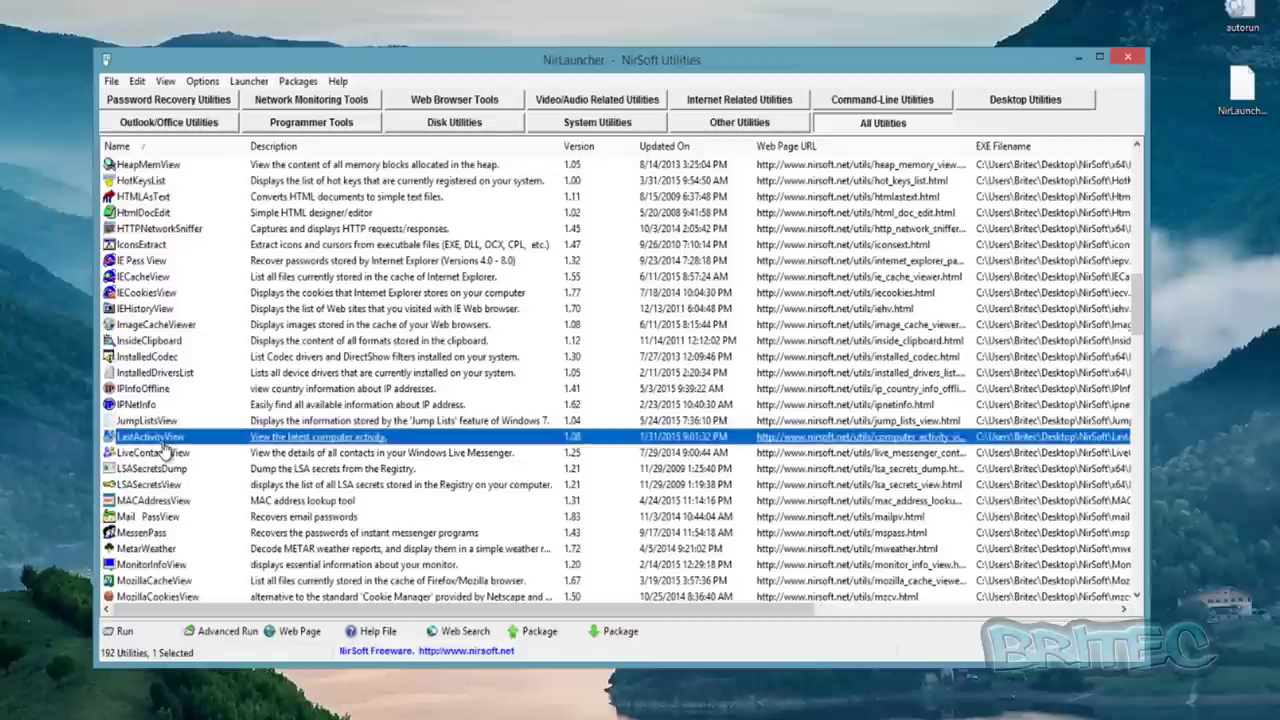
{"action": "double_click", "coordinate": [362, 438]}
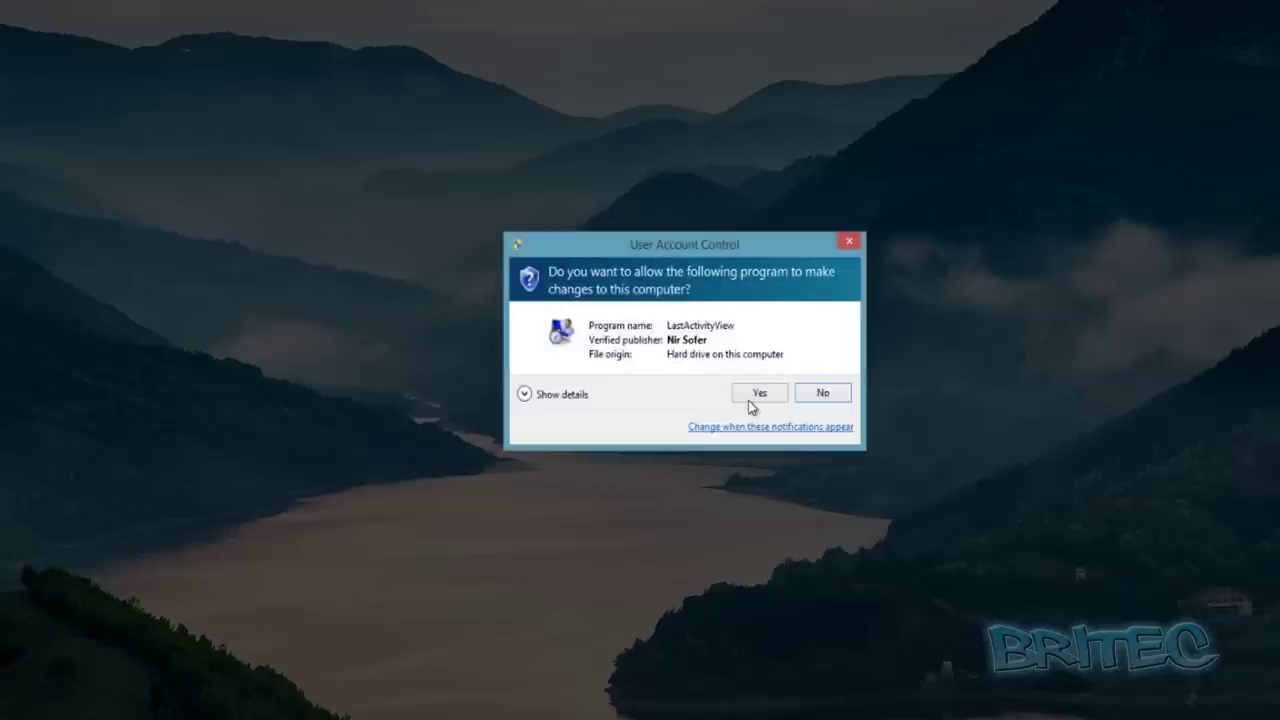
{"action": "left_click", "coordinate": [758, 393]}
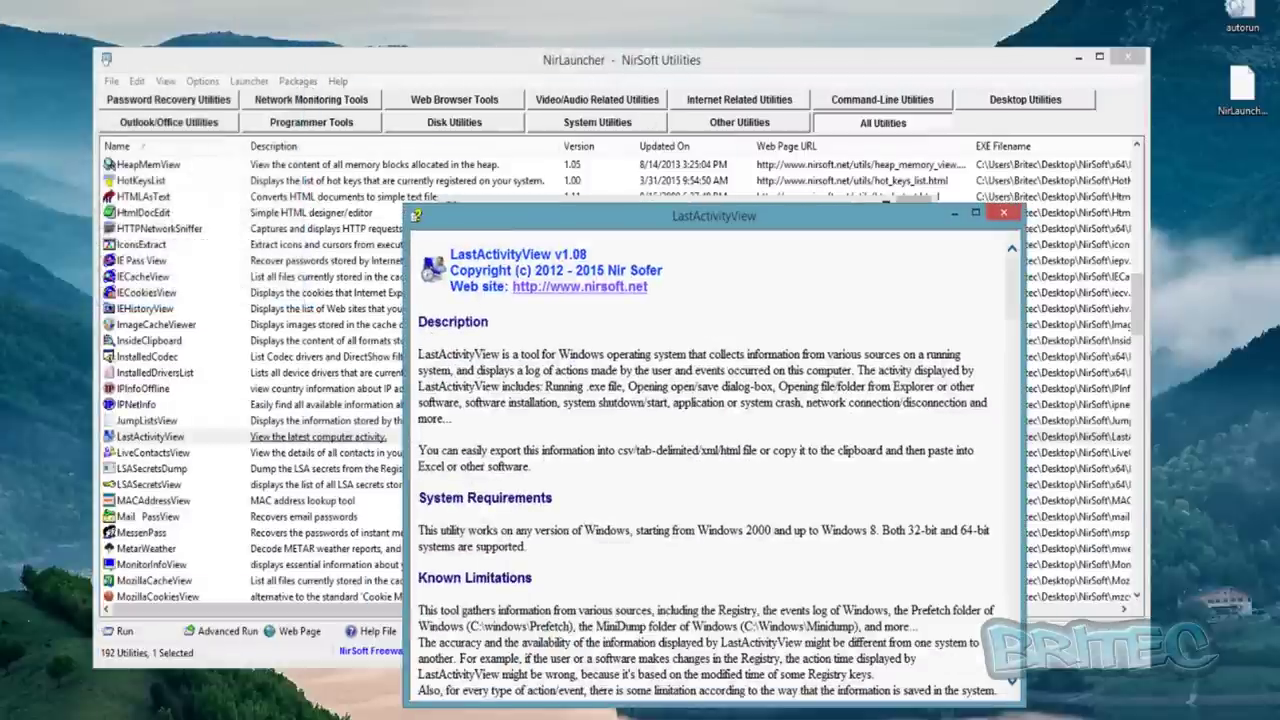
Step: Close the LastActivityView help page, then reposition and enlarge the main window to show all columns and more rows
{"action": "left_click_drag", "start_coordinate": [599, 221], "coordinate": [513, 130]}
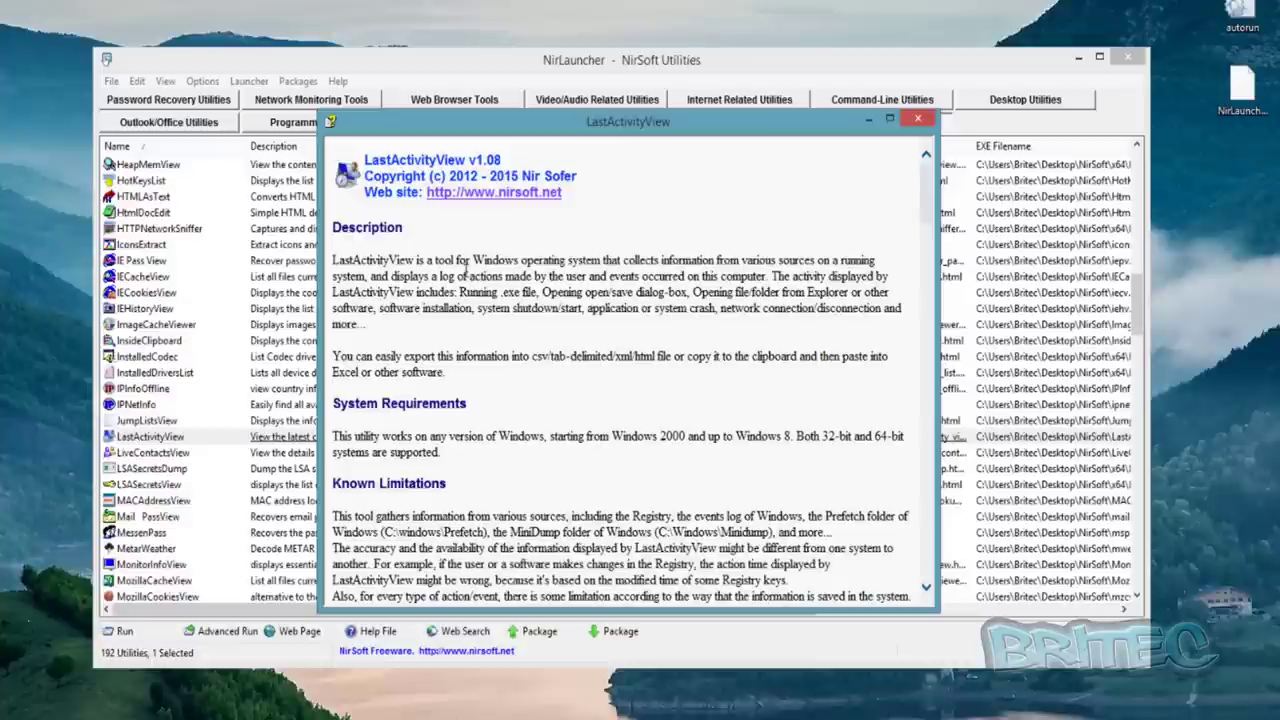
{"action": "left_click", "coordinate": [926, 120]}
{"action": "left_click_drag", "start_coordinate": [672, 208], "coordinate": [339, 163]}
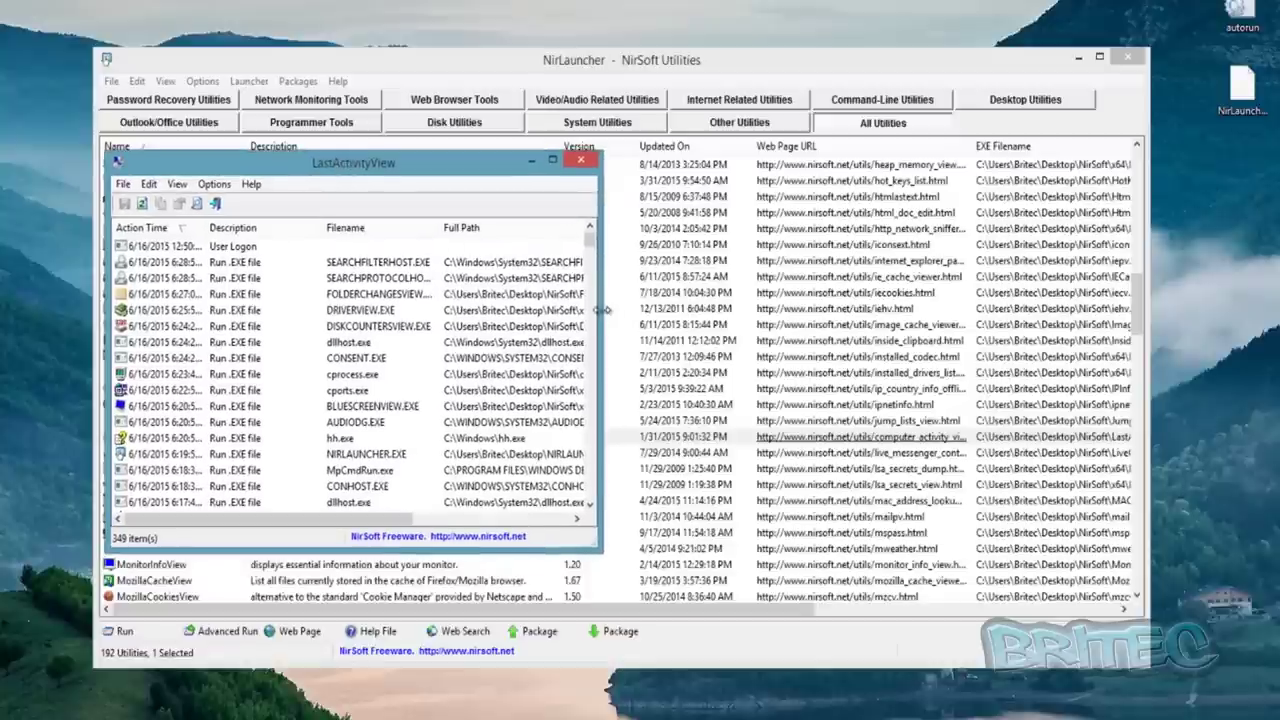
{"action": "left_click_drag", "start_coordinate": [603, 310], "coordinate": [1129, 344]}
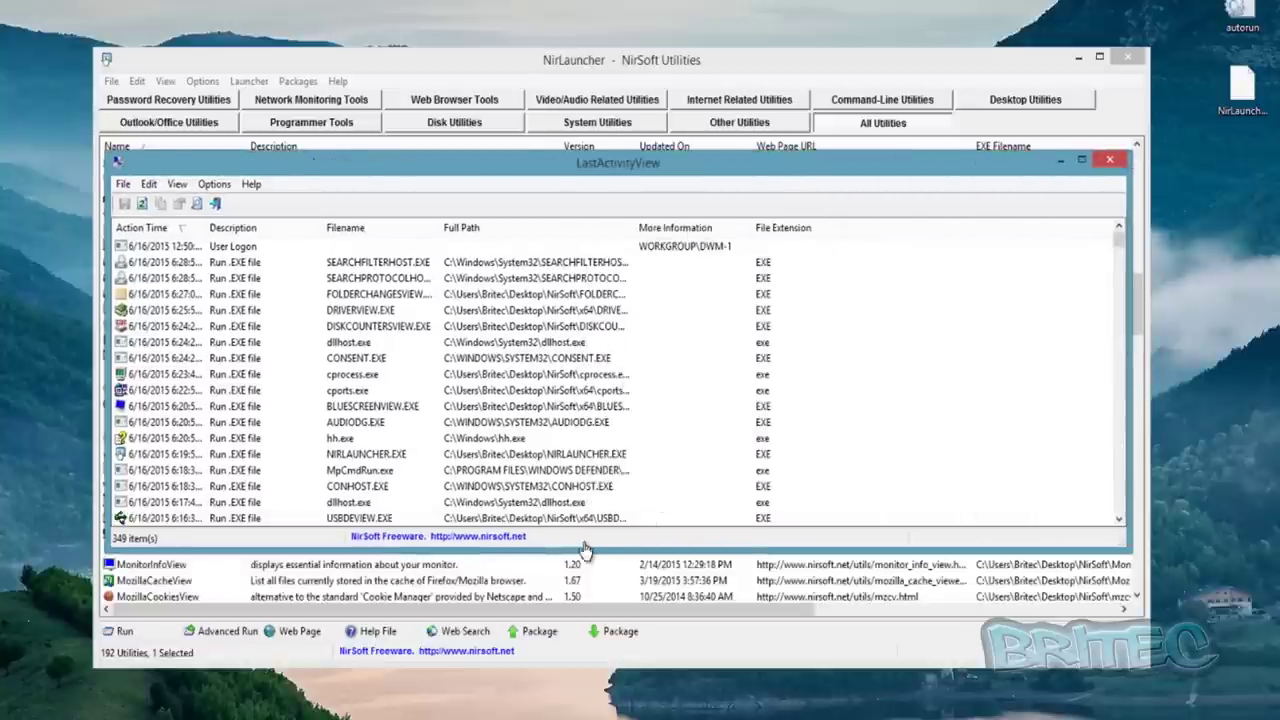
{"action": "left_click_drag", "start_coordinate": [580, 548], "coordinate": [581, 608]}
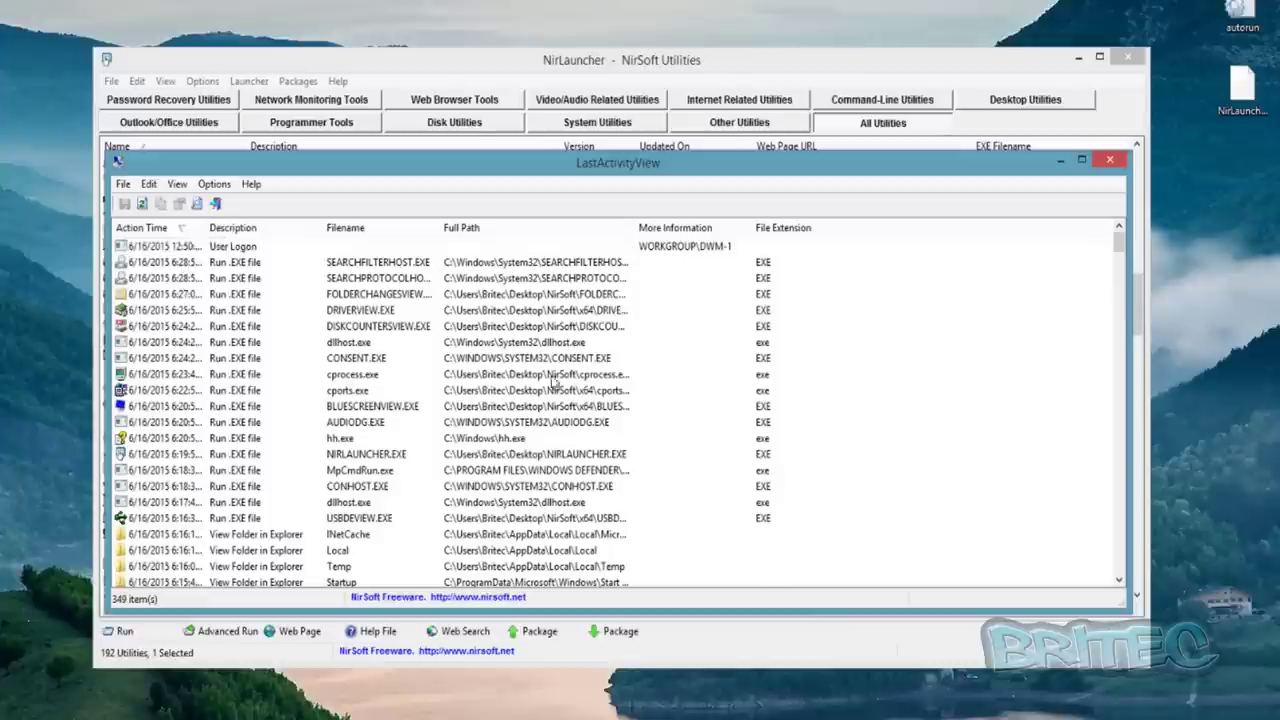
Step: Examine the LastActivityView log of run programs, opened files and folders, user logons and system shutdowns
{"action": "scroll", "coordinate": [550, 405], "scroll_direction": "down", "scroll_amount": 2}
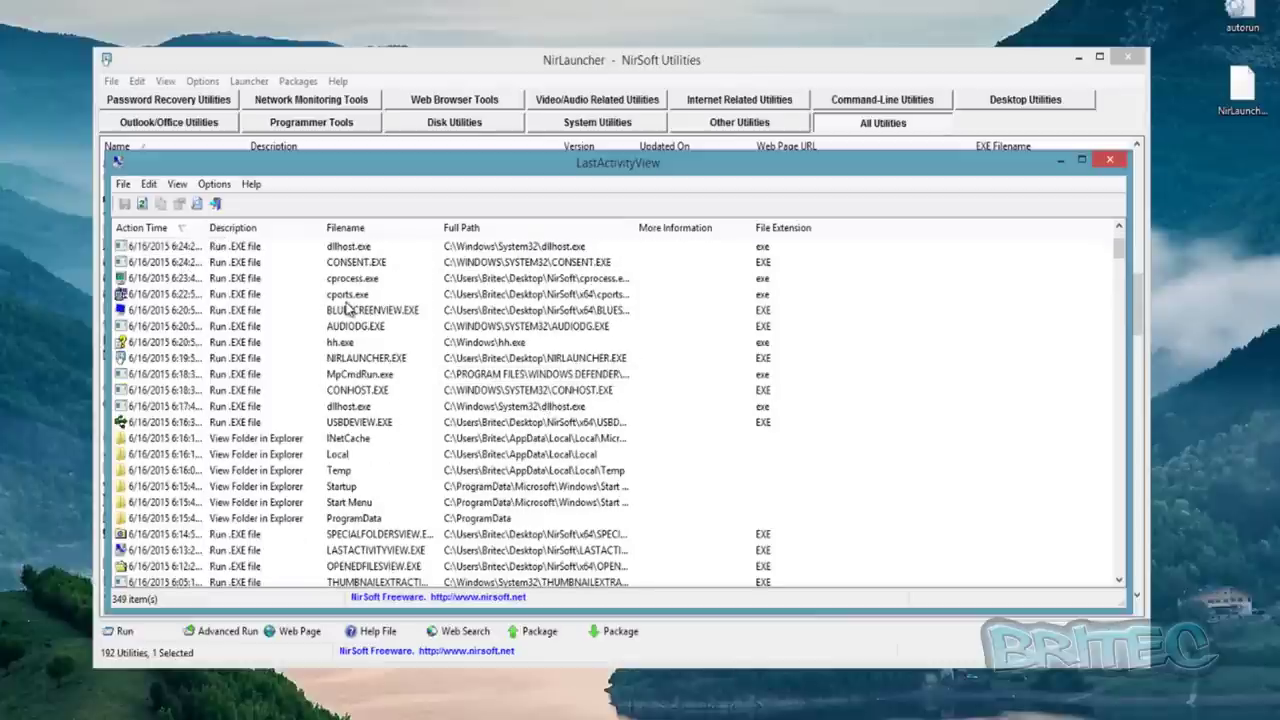
{"action": "scroll", "coordinate": [162, 415], "scroll_direction": "up", "scroll_amount": 2}
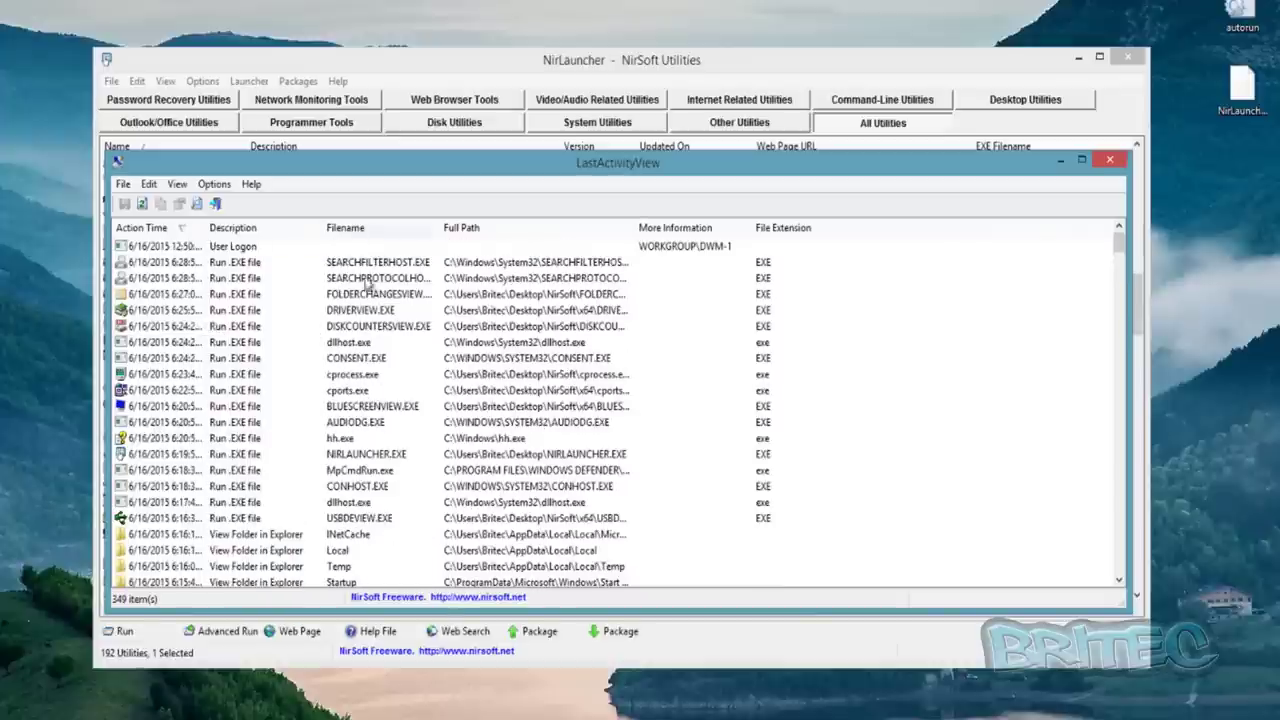
{"action": "scroll", "coordinate": [530, 490], "scroll_direction": "down", "scroll_amount": 5}
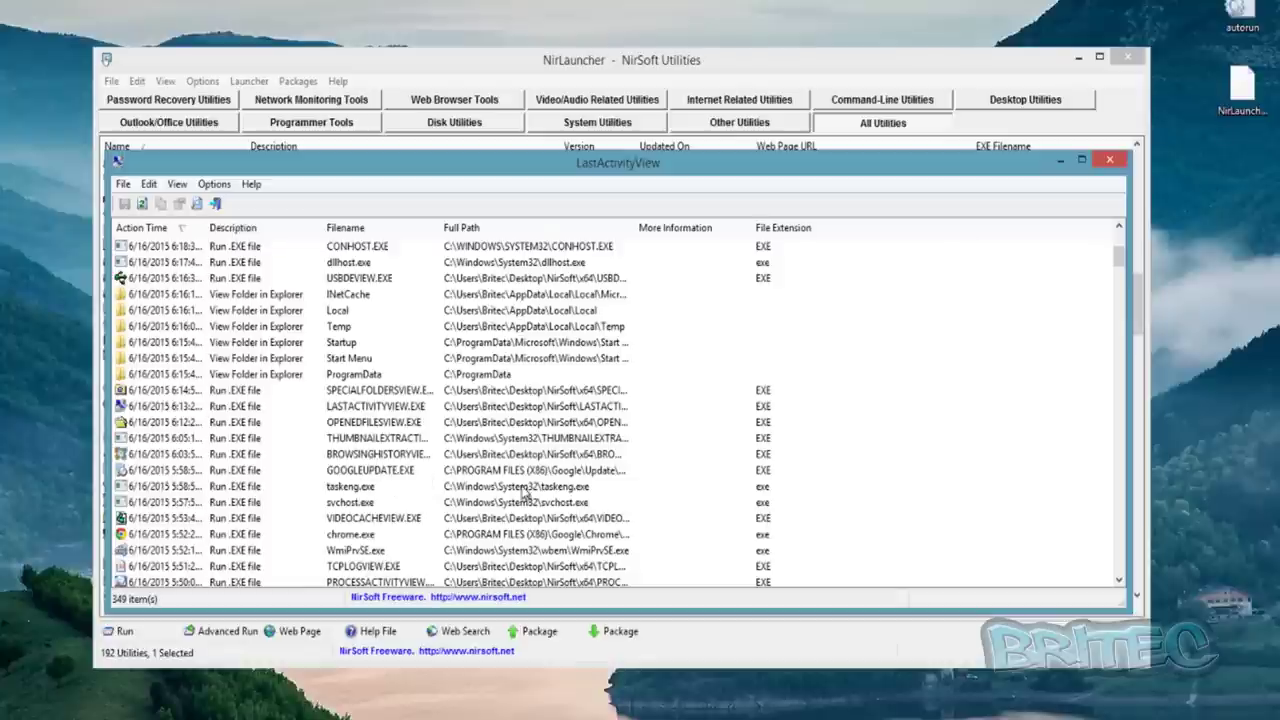
{"action": "scroll", "coordinate": [524, 492], "scroll_direction": "down", "scroll_amount": 3}
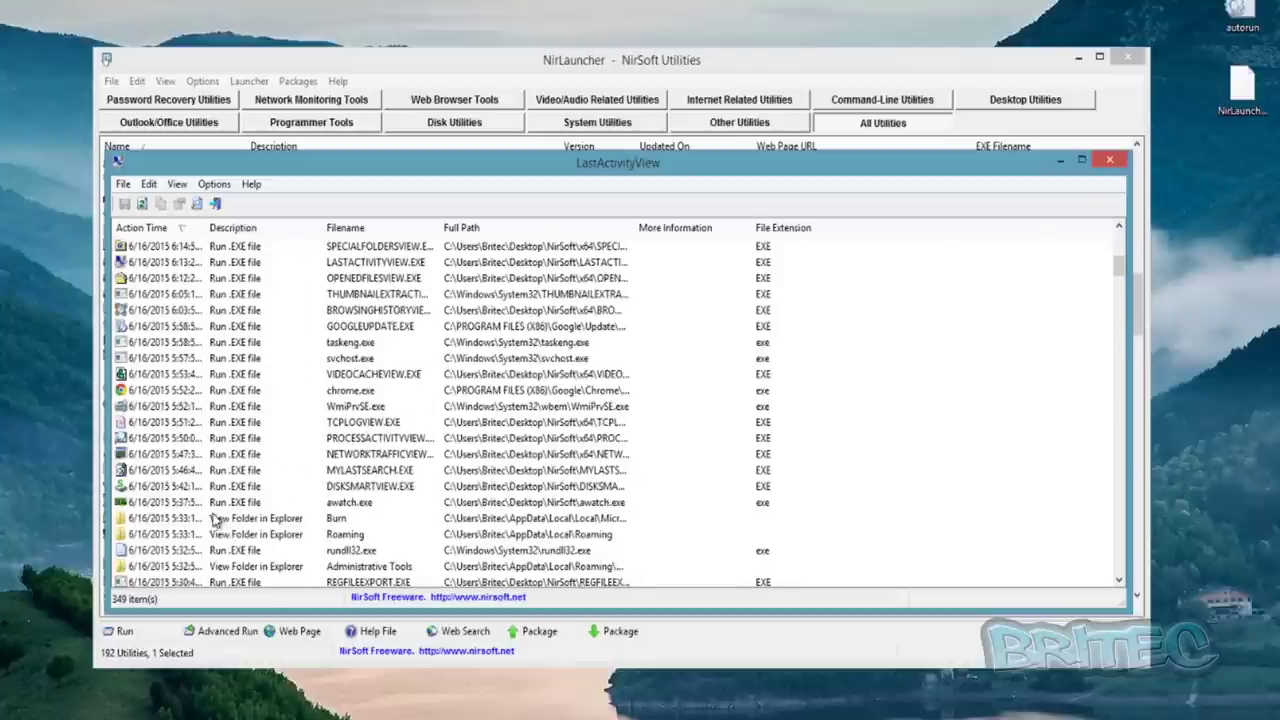
{"action": "scroll", "coordinate": [228, 530], "scroll_direction": "down", "scroll_amount": 10}
{"action": "scroll", "coordinate": [230, 524], "scroll_direction": "down", "scroll_amount": 3}
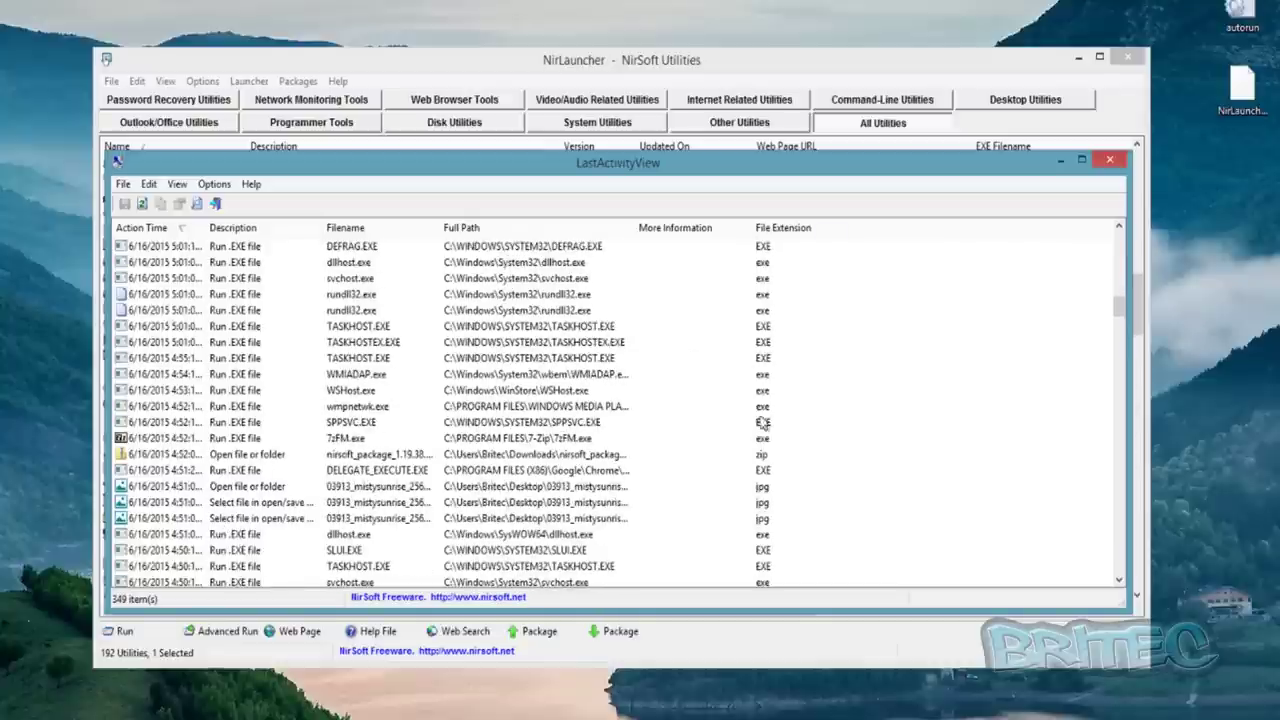
{"action": "scroll", "coordinate": [762, 390], "scroll_direction": "down", "scroll_amount": 6}
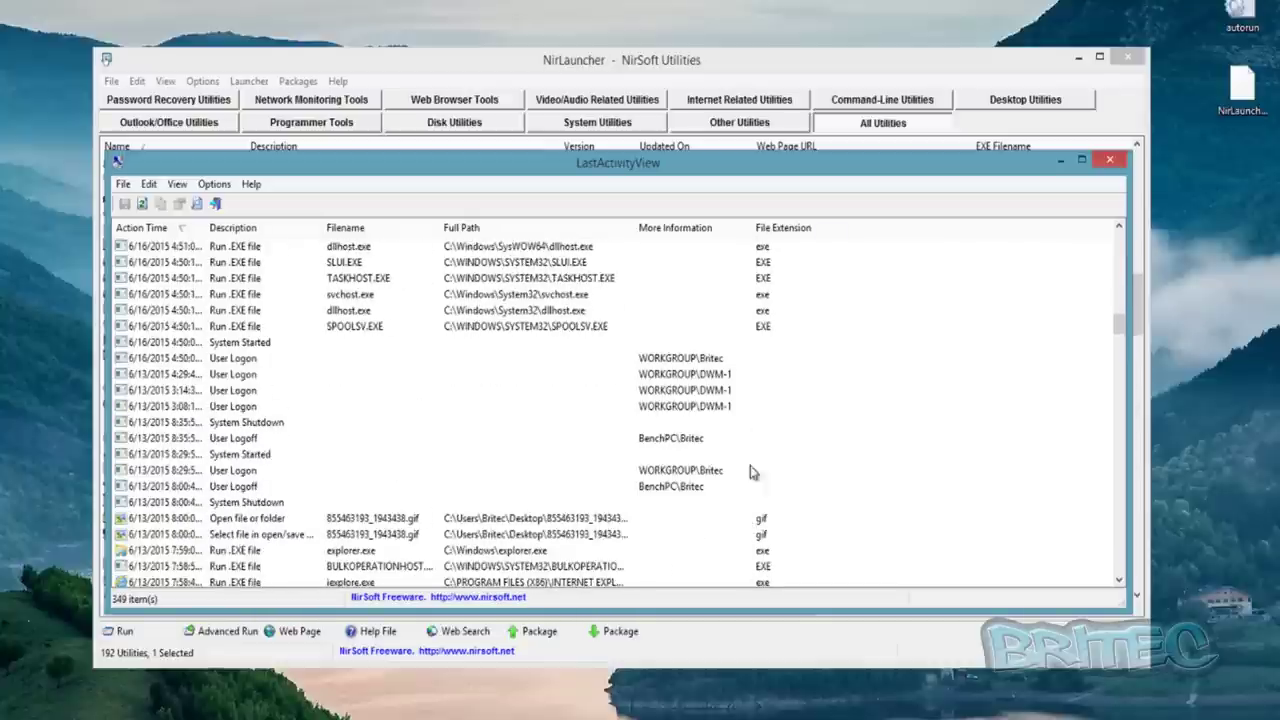
{"action": "scroll", "coordinate": [737, 500], "scroll_direction": "down", "scroll_amount": 7}
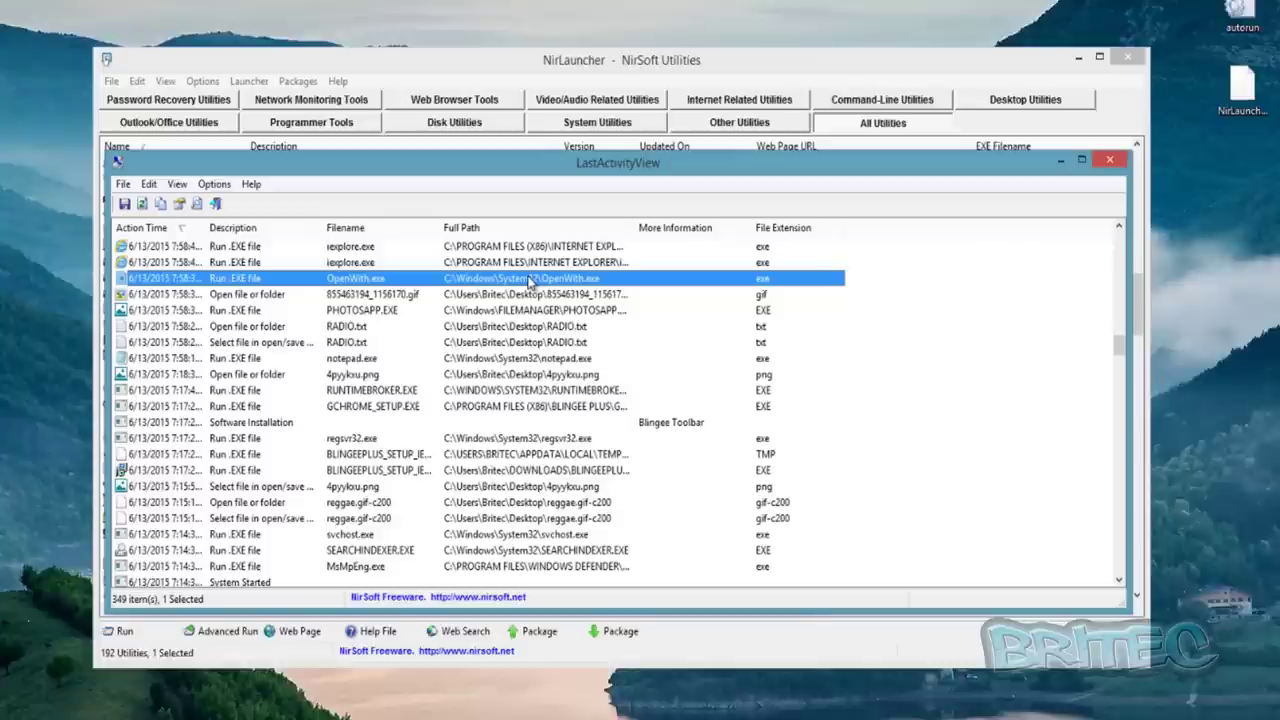
Step: Open the folder of the OpenWith.exe entry in Explorer, then close that folder and LastActivityView
{"action": "right_click", "coordinate": [530, 281]}
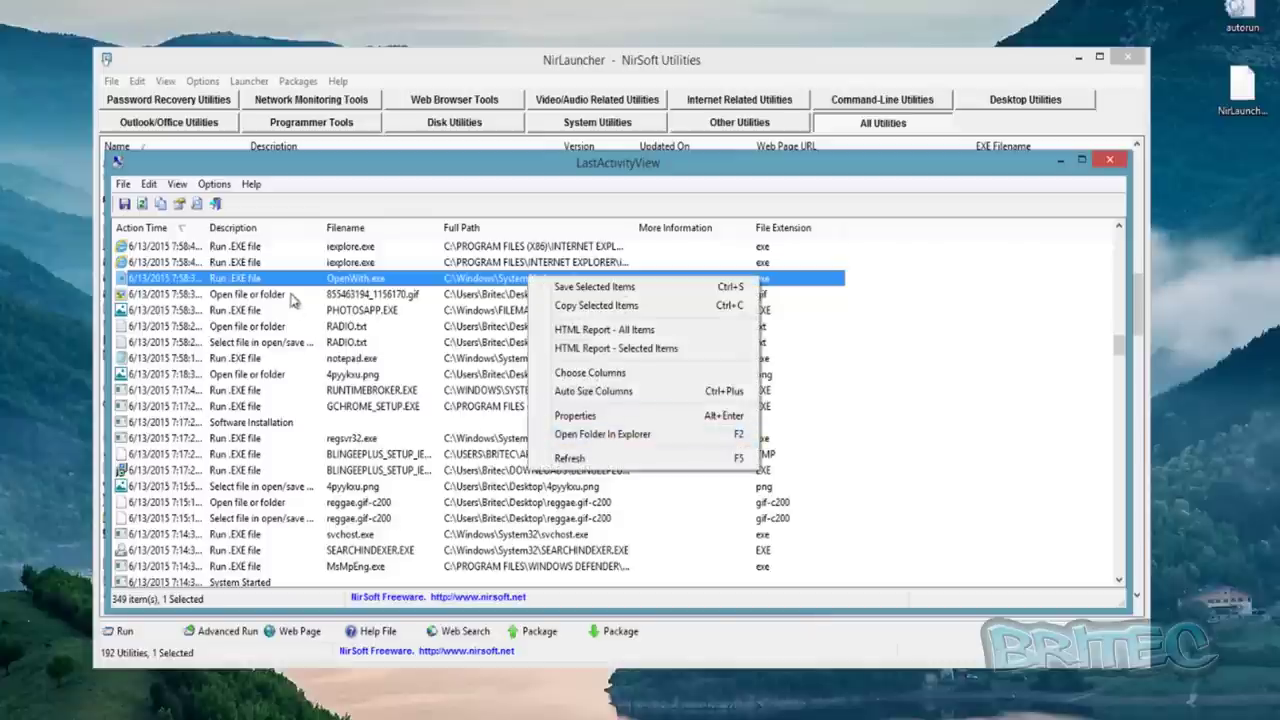
{"action": "left_click", "coordinate": [595, 434]}
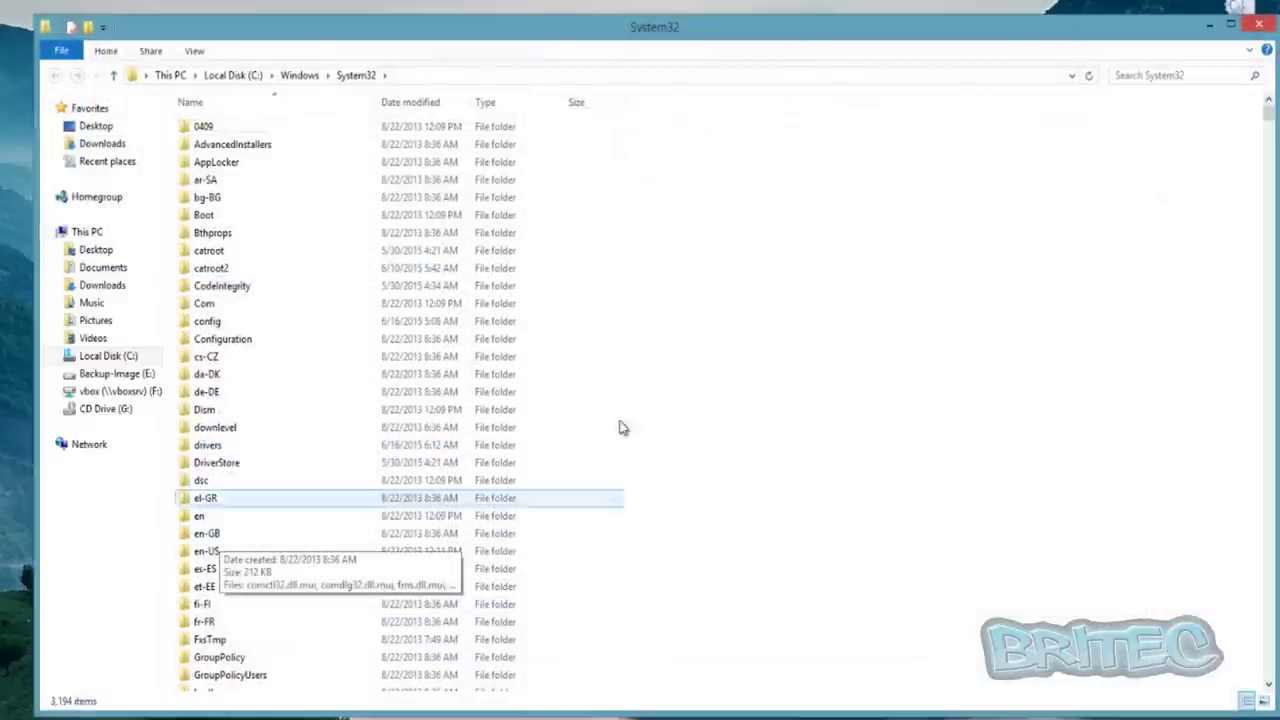
{"action": "left_click", "coordinate": [1259, 23]}
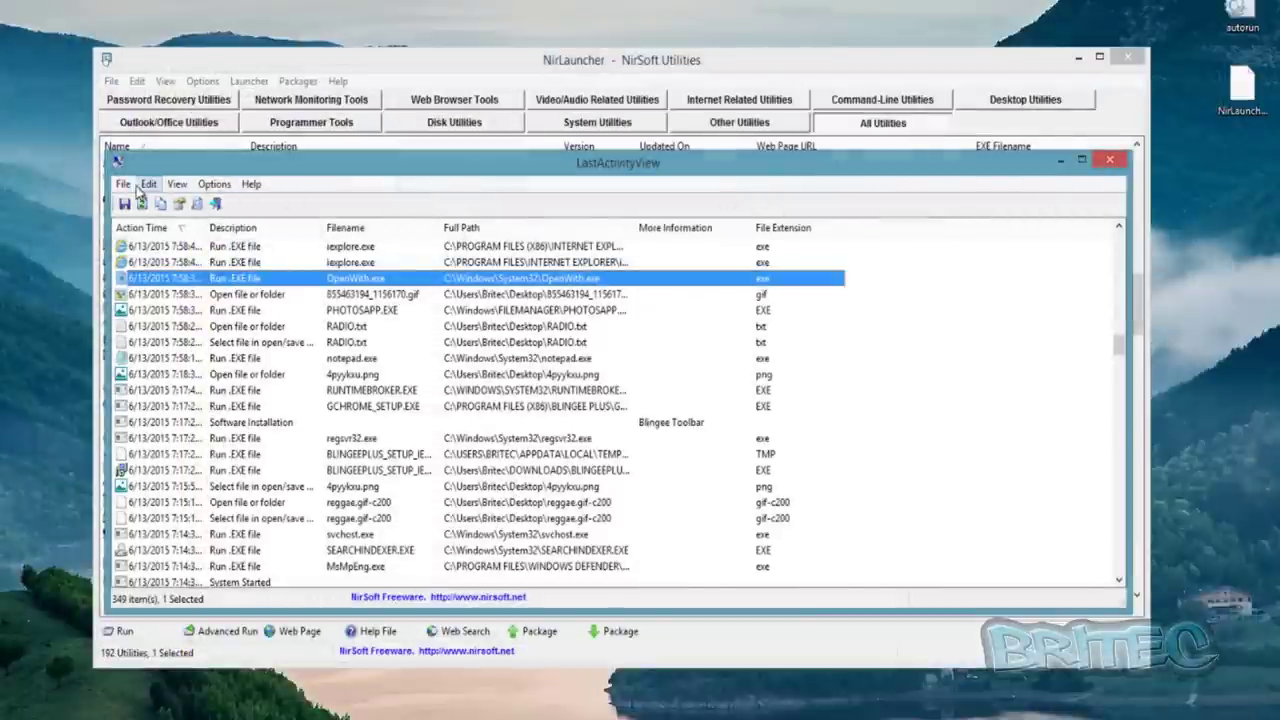
{"action": "left_click", "coordinate": [1109, 159]}
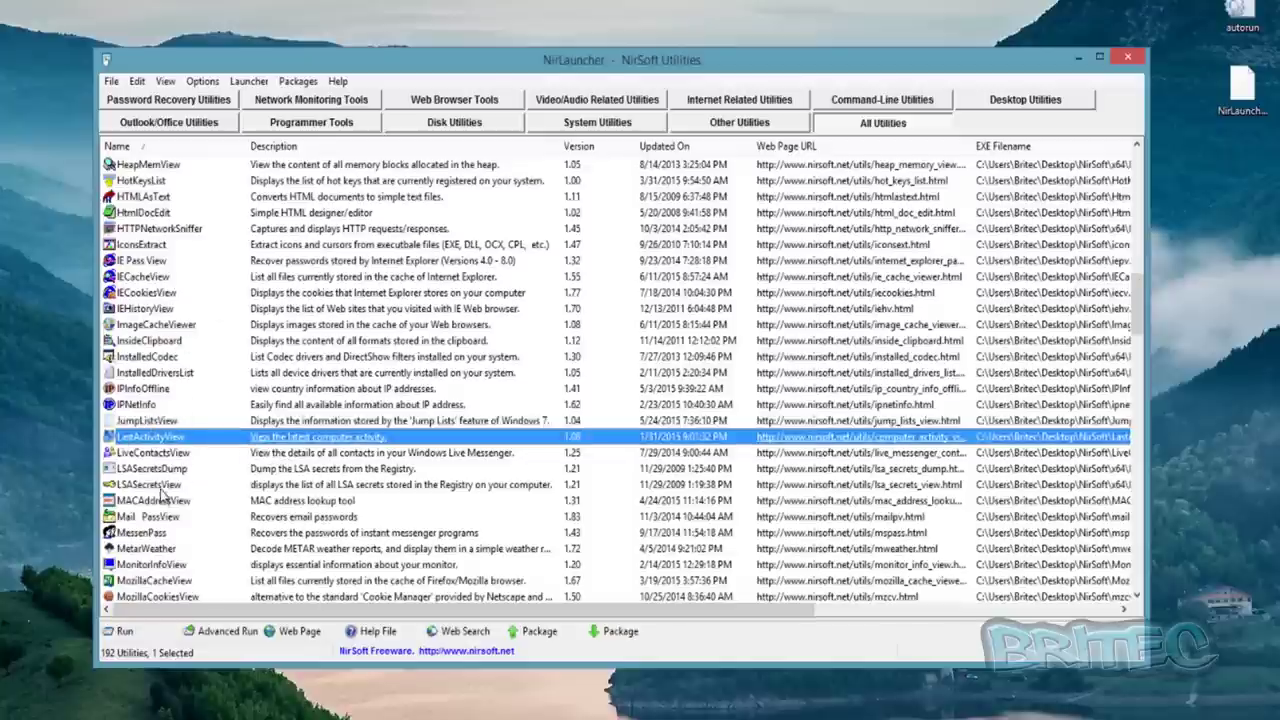
Step: Find and select the MyLastSearch utility in the NirLauncher list
{"action": "scroll", "coordinate": [162, 500], "scroll_direction": "down", "scroll_amount": 2}
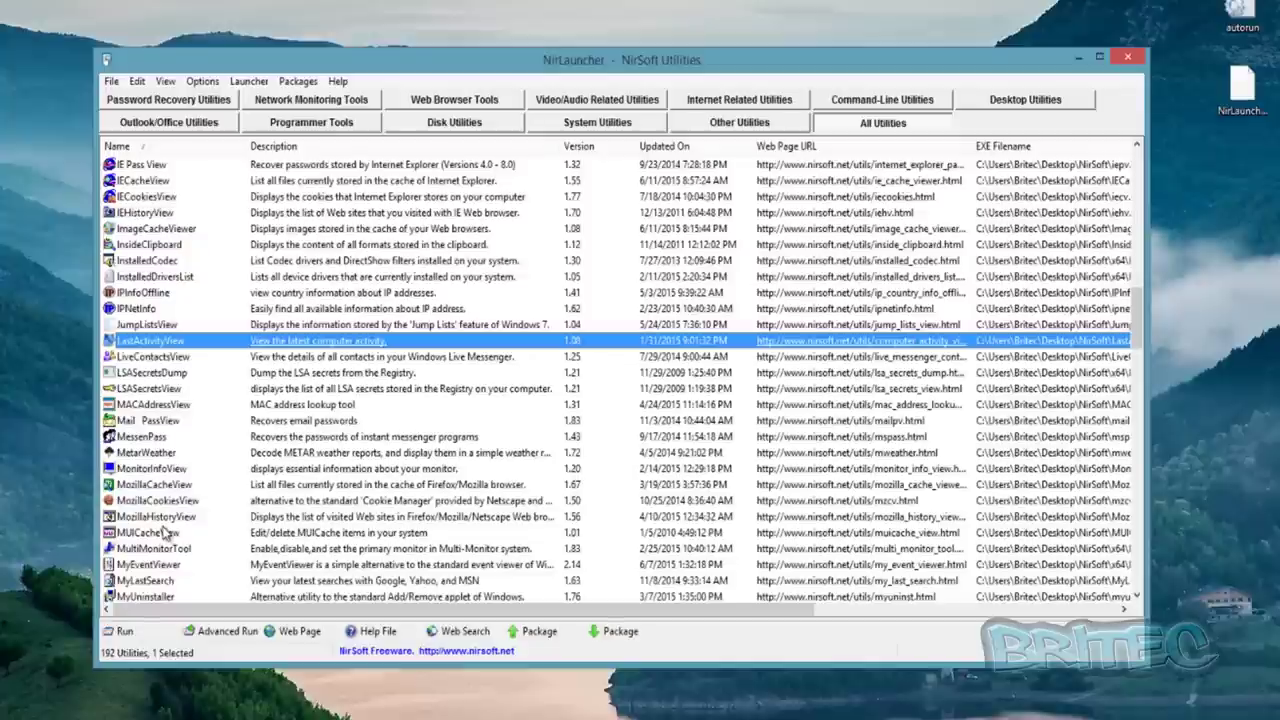
{"action": "scroll", "coordinate": [165, 533], "scroll_direction": "down", "scroll_amount": 1}
{"action": "left_click", "coordinate": [300, 531]}
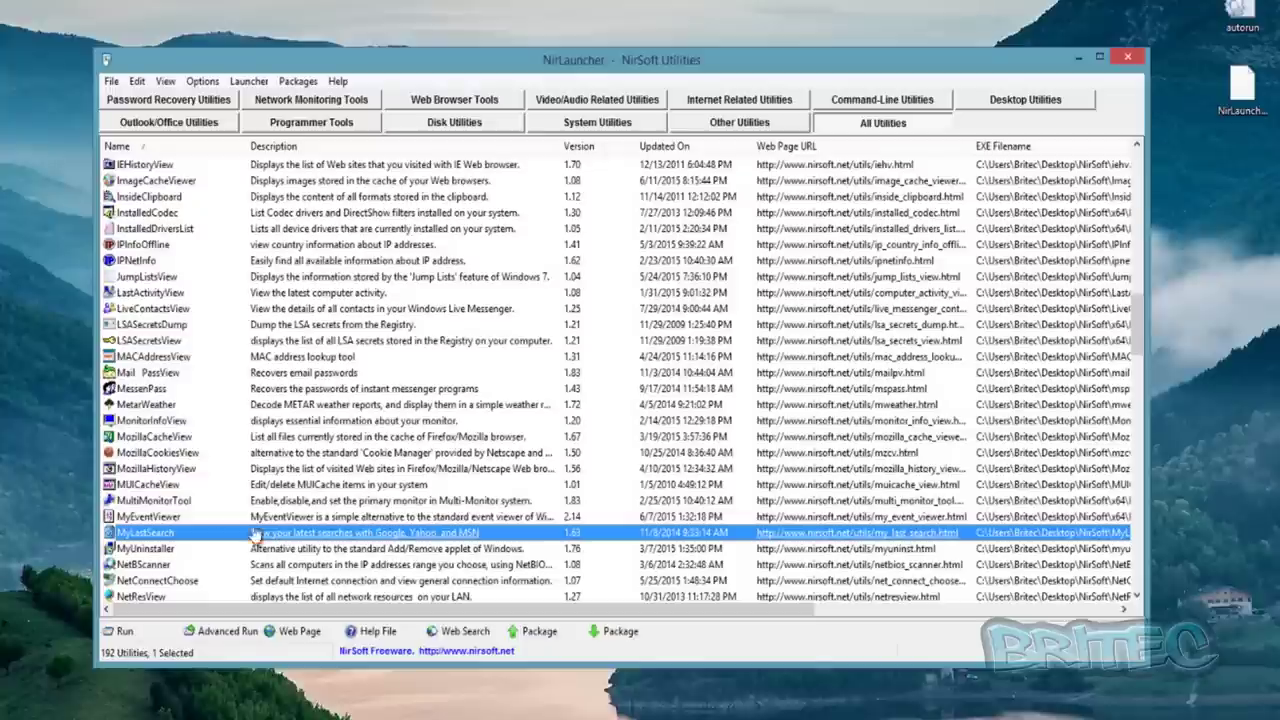
{"action": "left_click", "coordinate": [337, 540]}
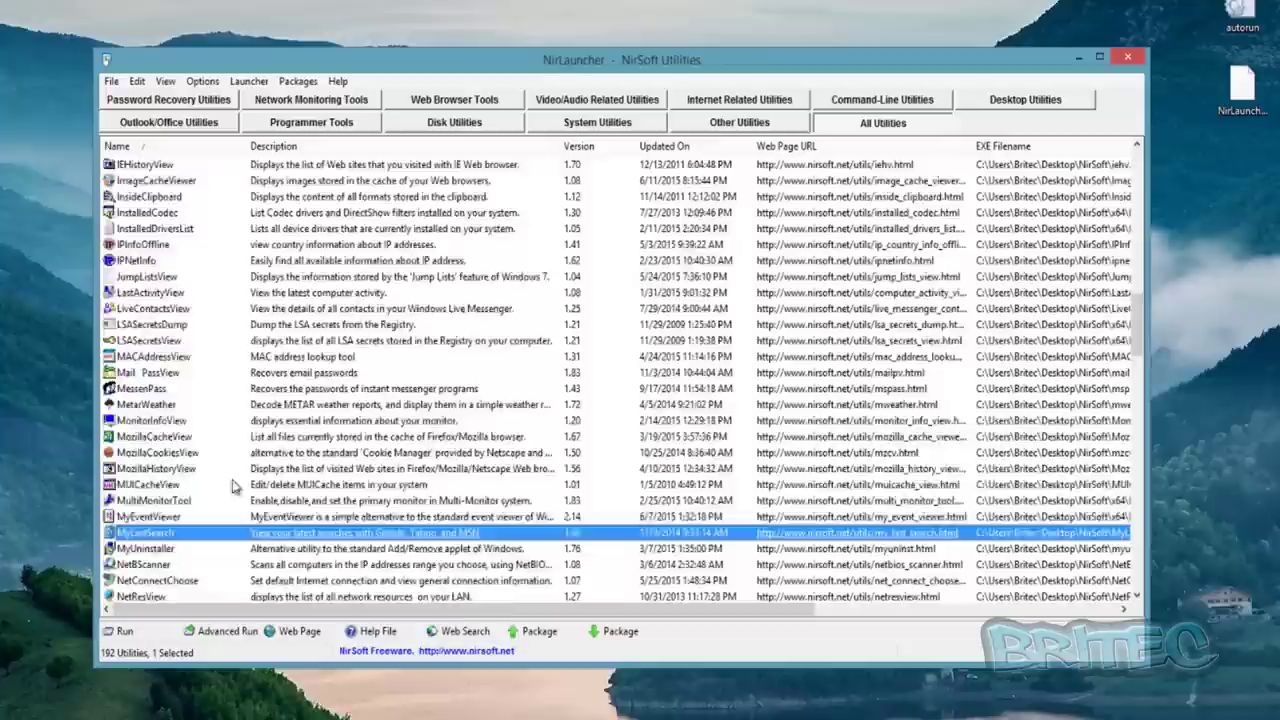
Step: Run OpenedFilesView from the utilities list and allow it to make changes to the computer
{"action": "scroll", "coordinate": [232, 488], "scroll_direction": "down", "scroll_amount": 2}
{"action": "scroll", "coordinate": [232, 488], "scroll_direction": "down", "scroll_amount": 2}
{"action": "scroll", "coordinate": [300, 440], "scroll_direction": "down", "scroll_amount": 4}
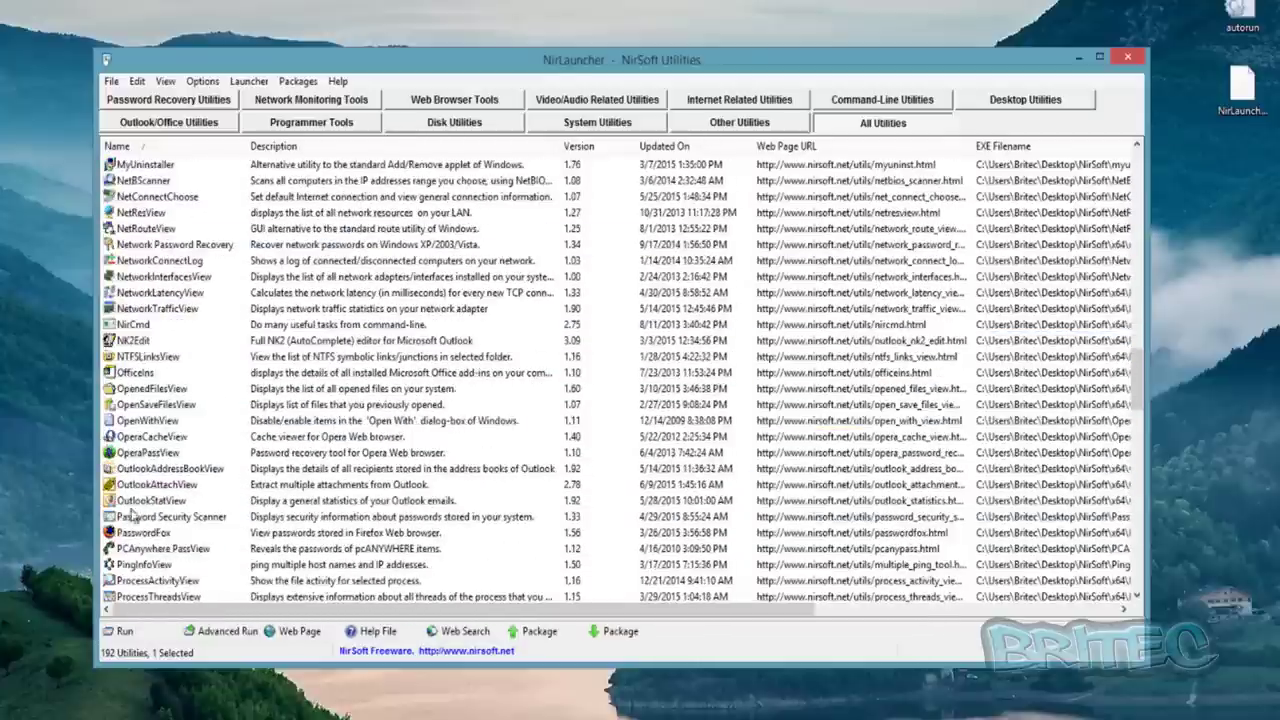
{"action": "left_click", "coordinate": [150, 390]}
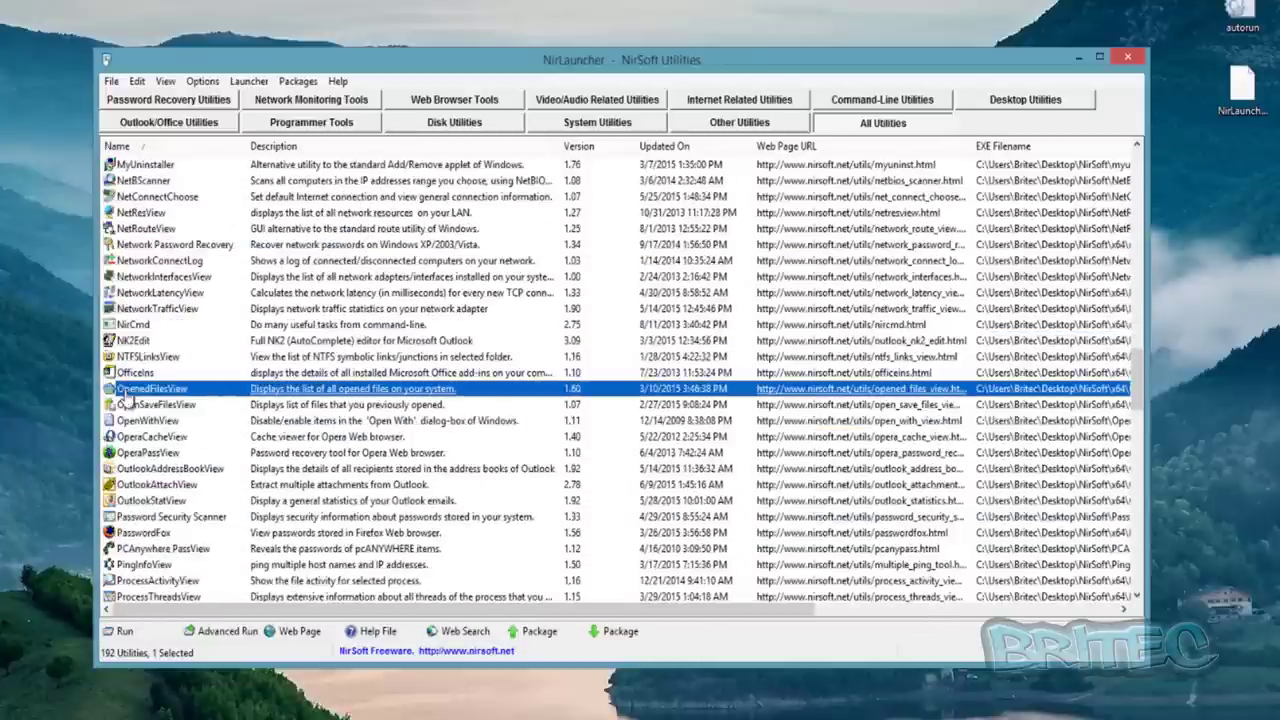
{"action": "double_click", "coordinate": [402, 392]}
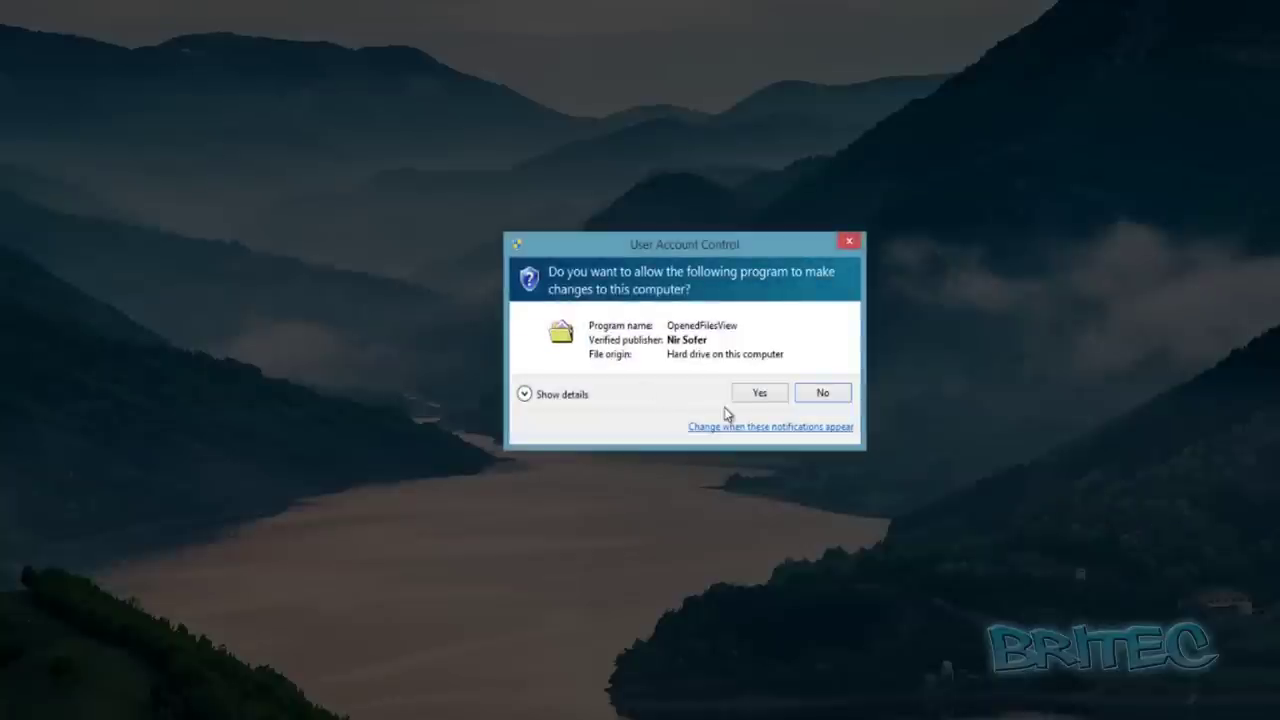
{"action": "left_click", "coordinate": [758, 393]}
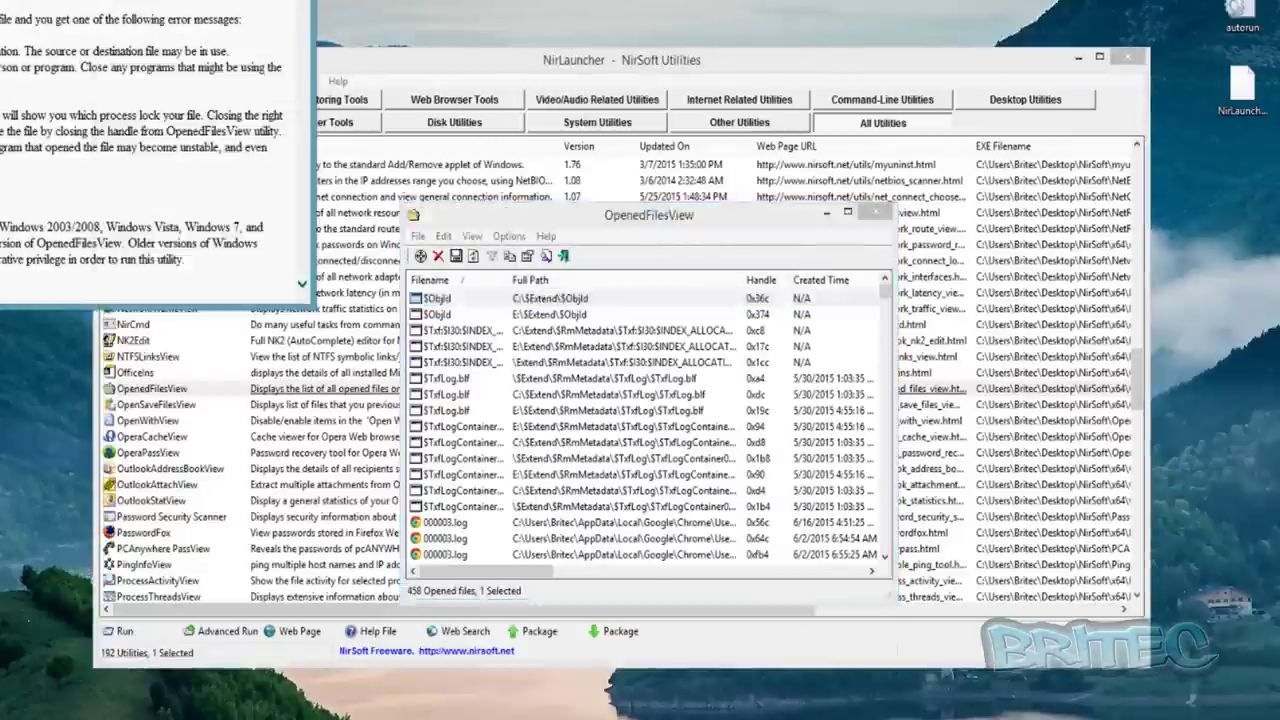
Step: Reposition and widen the OpenedFilesView window, and review the opened files with their paths, handles, times and sizes
{"action": "left_click_drag", "start_coordinate": [594, 214], "coordinate": [294, 164]}
{"action": "left_click_drag", "start_coordinate": [594, 345], "coordinate": [1138, 405]}
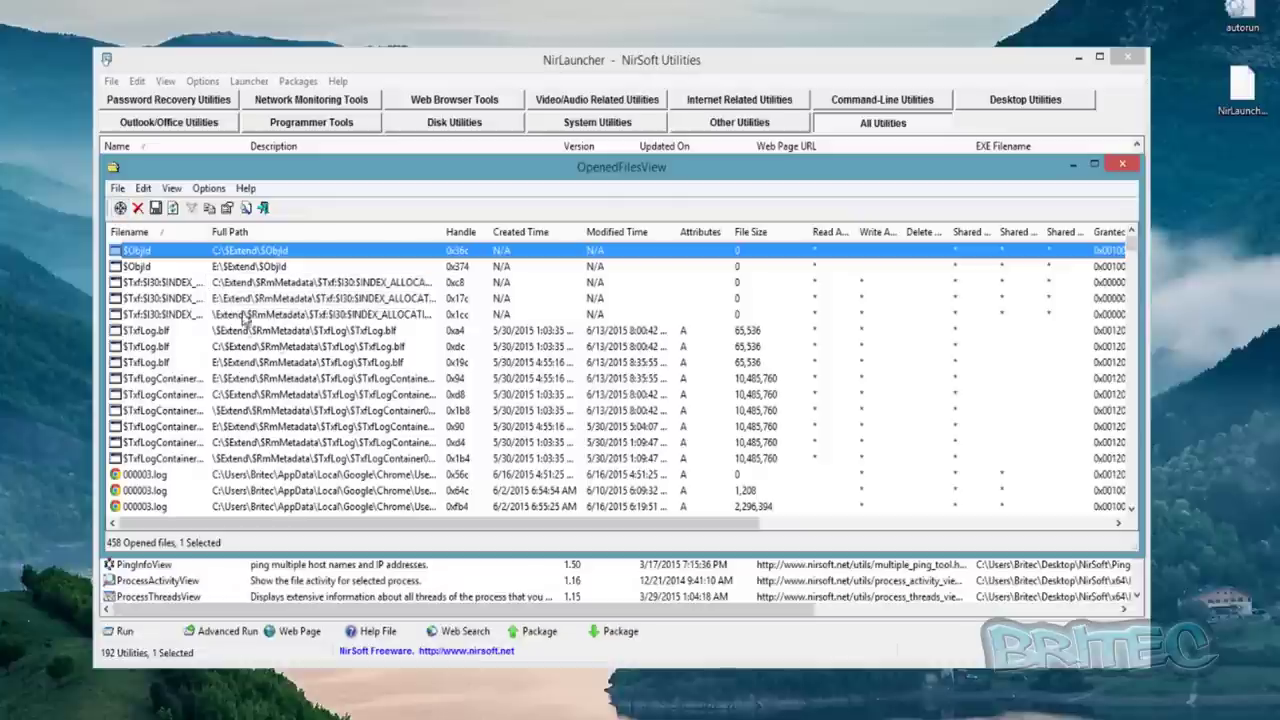
{"action": "scroll", "coordinate": [243, 325], "scroll_direction": "down", "scroll_amount": 15}
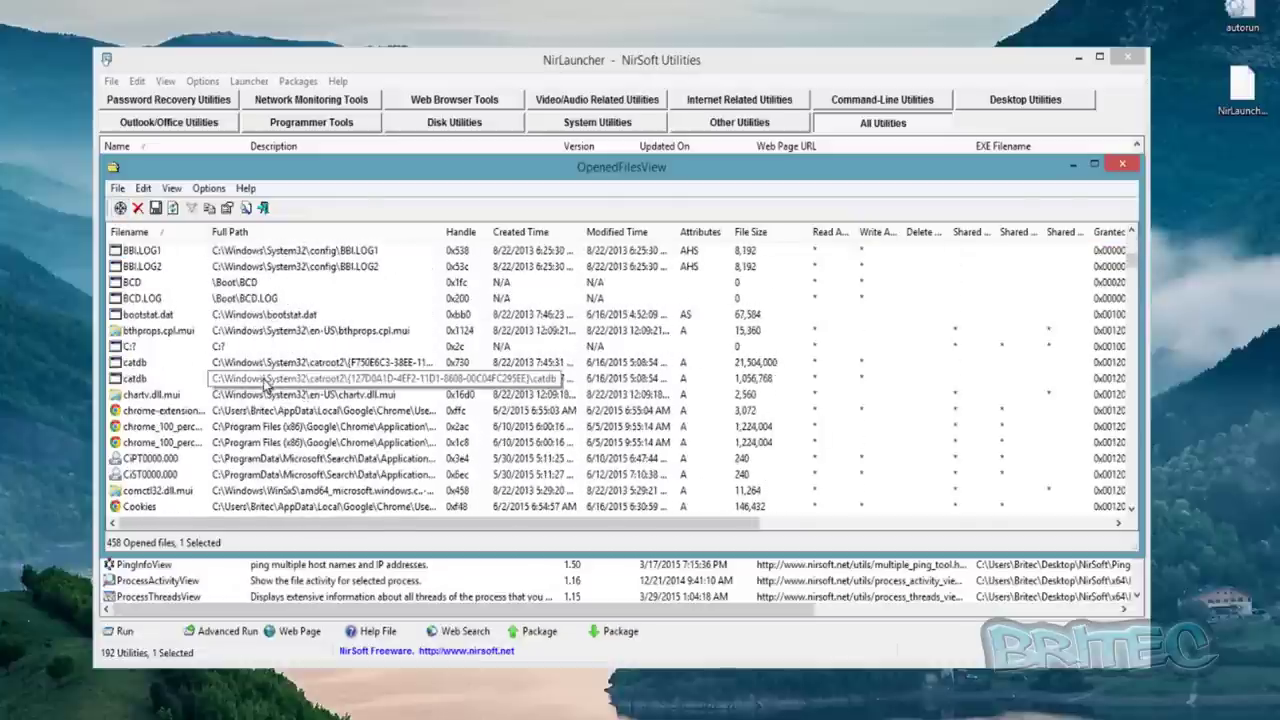
{"action": "scroll", "coordinate": [265, 383], "scroll_direction": "down", "scroll_amount": 2}
{"action": "scroll", "coordinate": [405, 403], "scroll_direction": "down", "scroll_amount": 4}
{"action": "scroll", "coordinate": [405, 403], "scroll_direction": "down", "scroll_amount": 12}
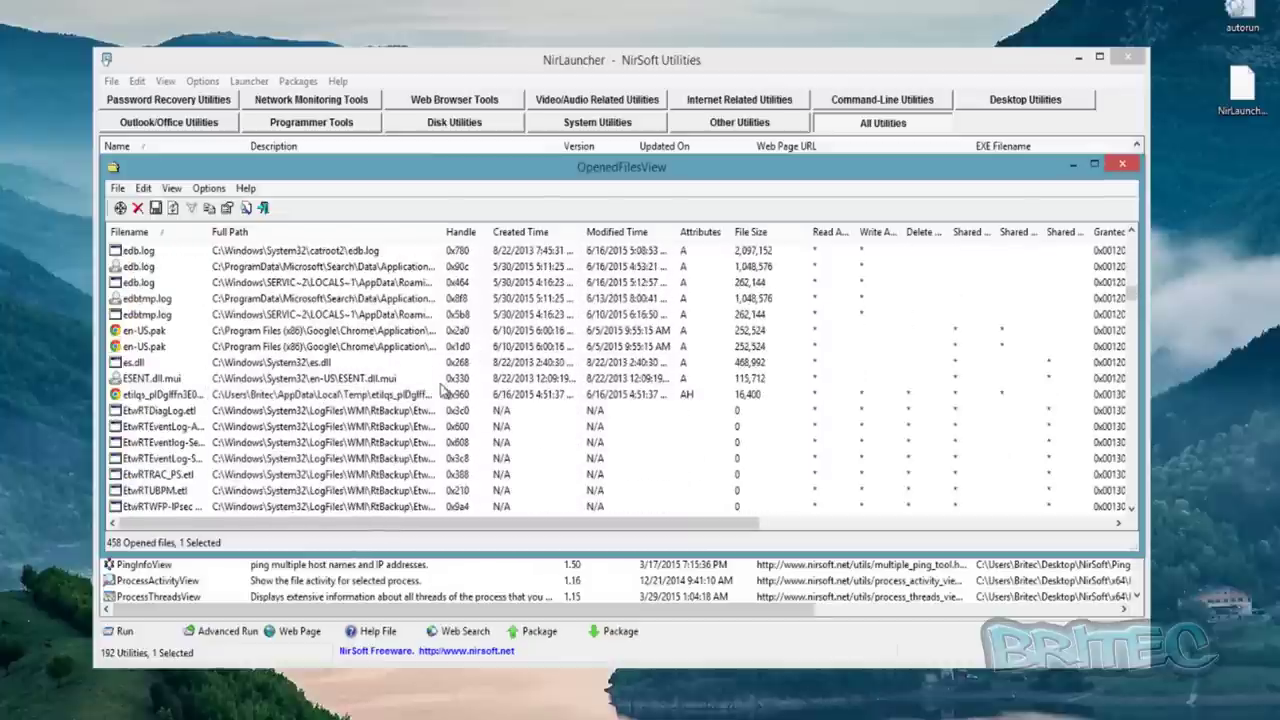
{"action": "scroll", "coordinate": [443, 390], "scroll_direction": "up", "scroll_amount": 20}
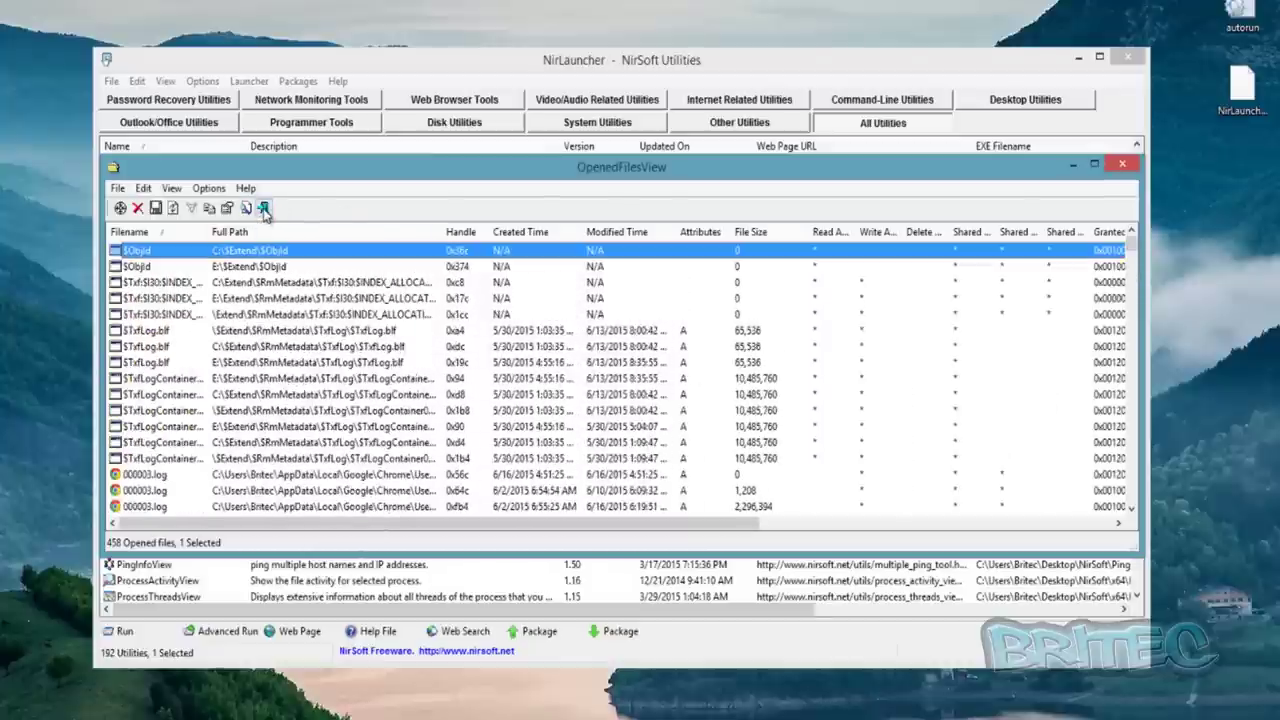
Step: Close OpenedFilesView, then find and select the ProcessActivityView utility in the NirLauncher list
{"action": "left_click", "coordinate": [1121, 167]}
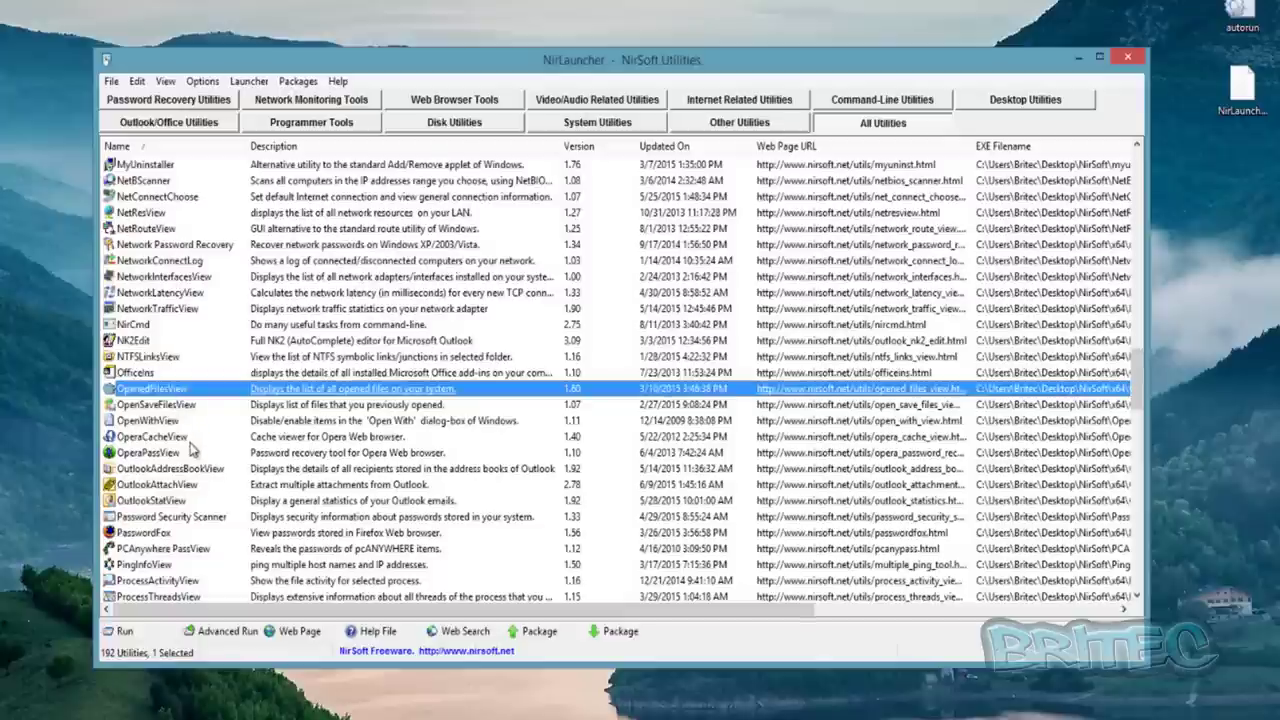
{"action": "scroll", "coordinate": [193, 450], "scroll_direction": "down", "scroll_amount": 3}
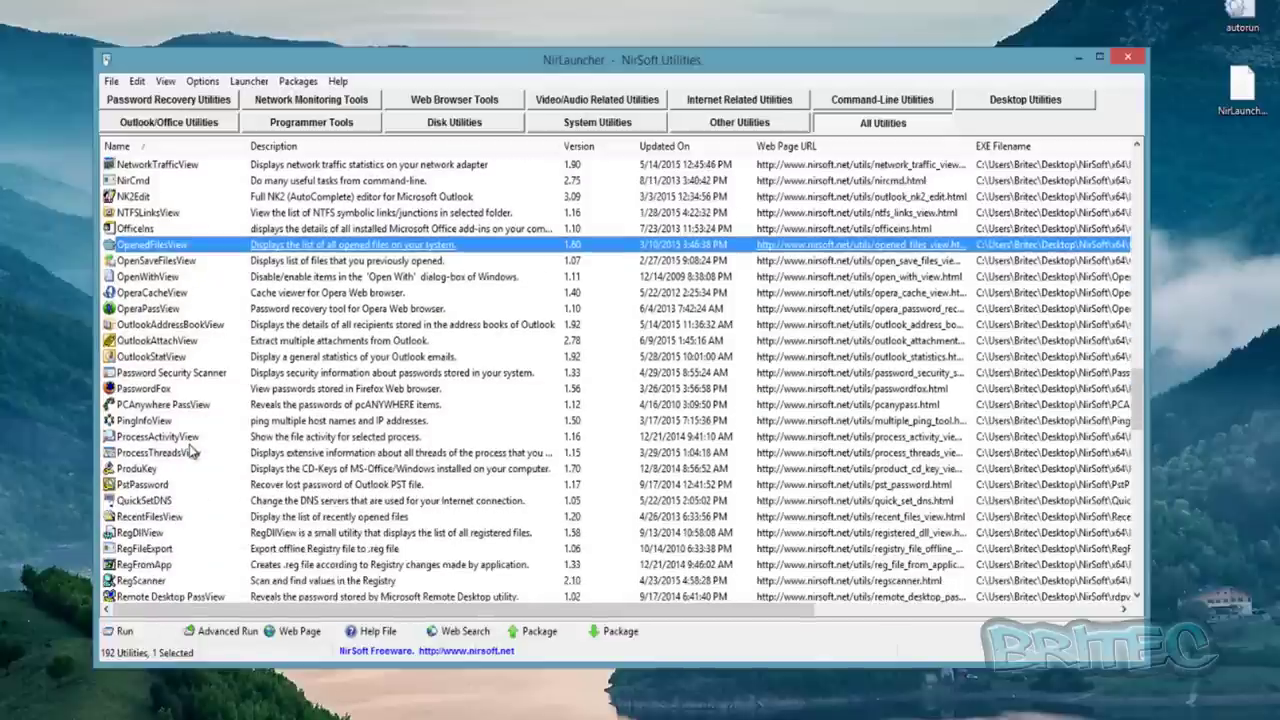
{"action": "scroll", "coordinate": [165, 432], "scroll_direction": "down", "scroll_amount": 1}
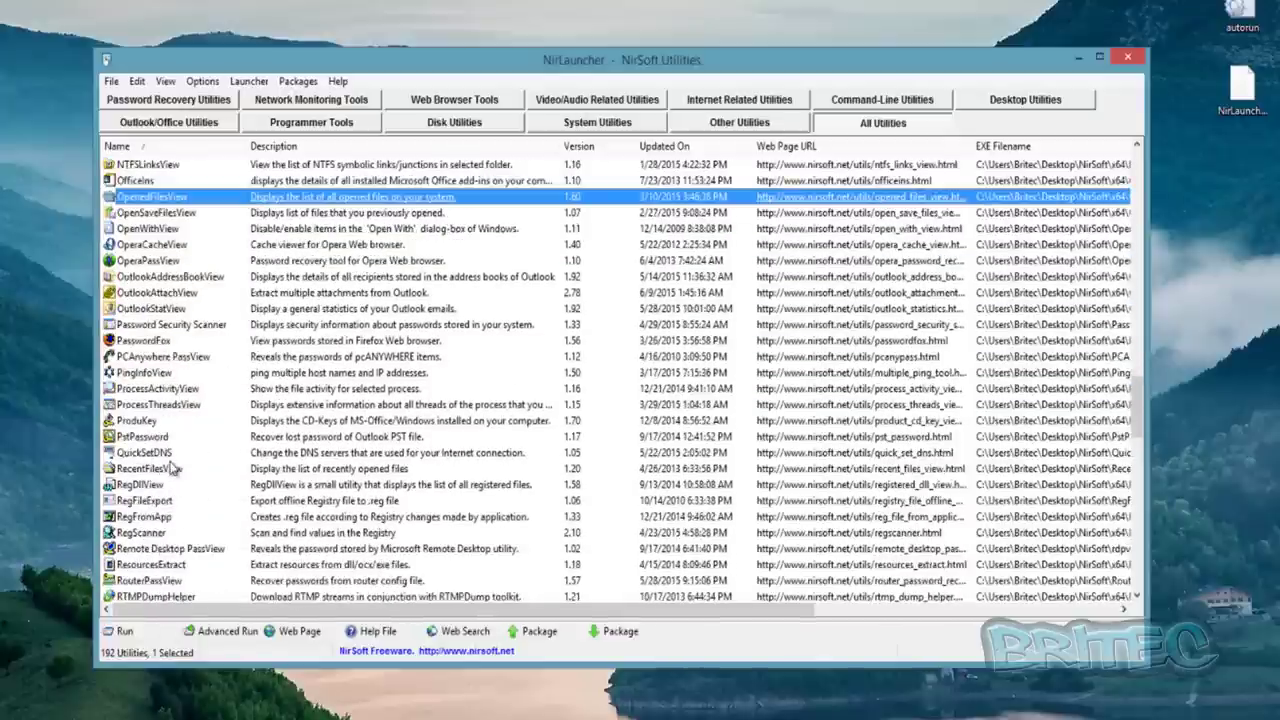
{"action": "left_click", "coordinate": [172, 390]}
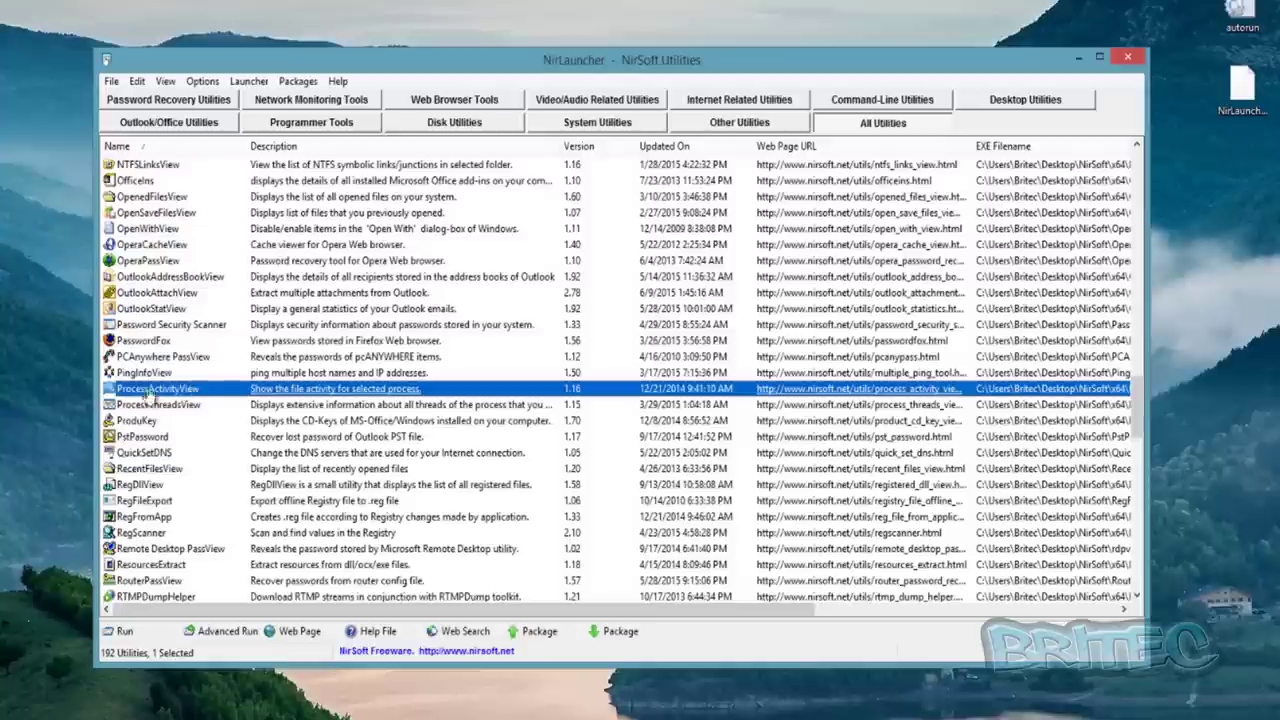
Step: Browse further through the utilities list and select SpecialFoldersView
{"action": "scroll", "coordinate": [188, 500], "scroll_direction": "down", "scroll_amount": 2}
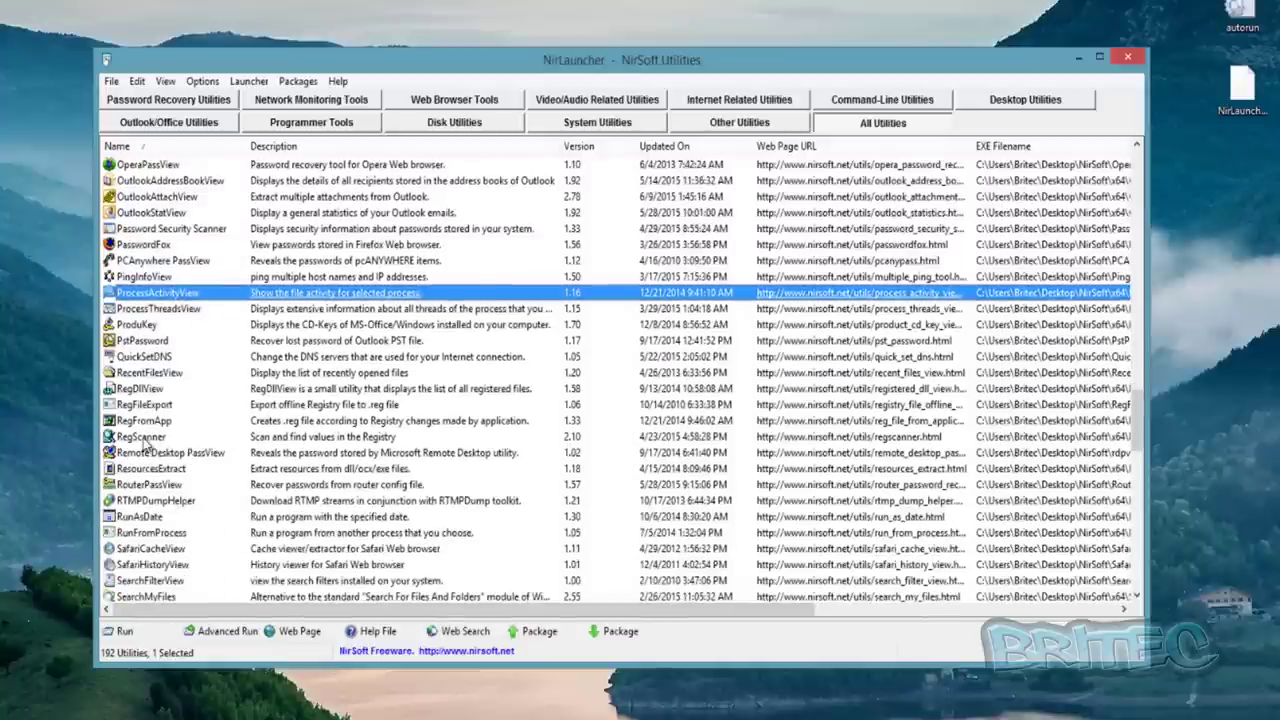
{"action": "scroll", "coordinate": [145, 450], "scroll_direction": "down", "scroll_amount": 3}
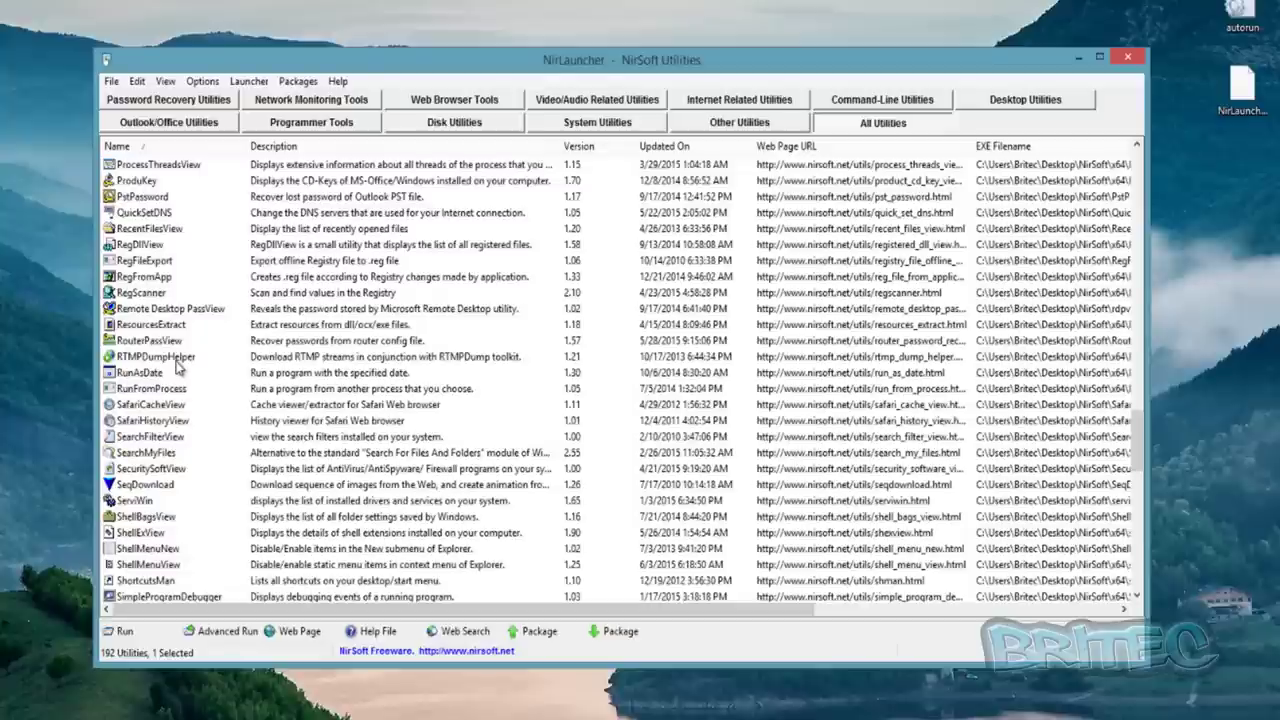
{"action": "scroll", "coordinate": [178, 368], "scroll_direction": "down", "scroll_amount": 3}
{"action": "scroll", "coordinate": [180, 380], "scroll_direction": "down", "scroll_amount": 1}
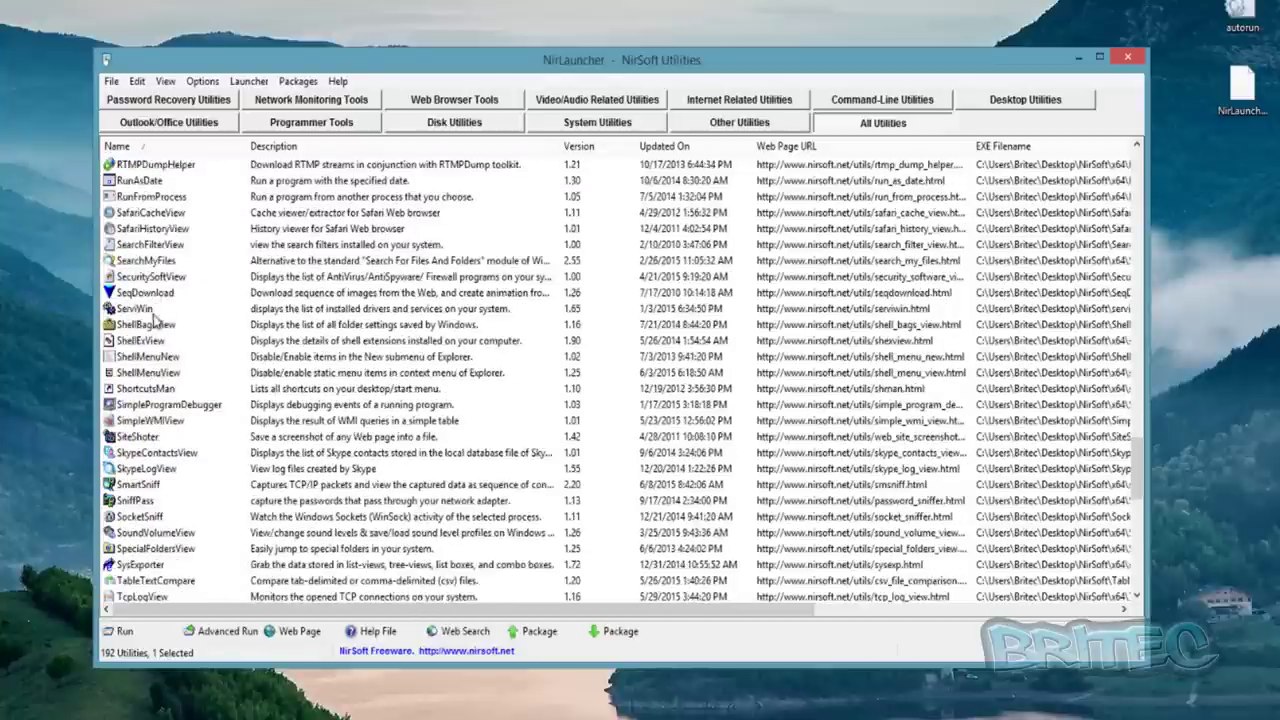
{"action": "scroll", "coordinate": [155, 318], "scroll_direction": "up", "scroll_amount": 1}
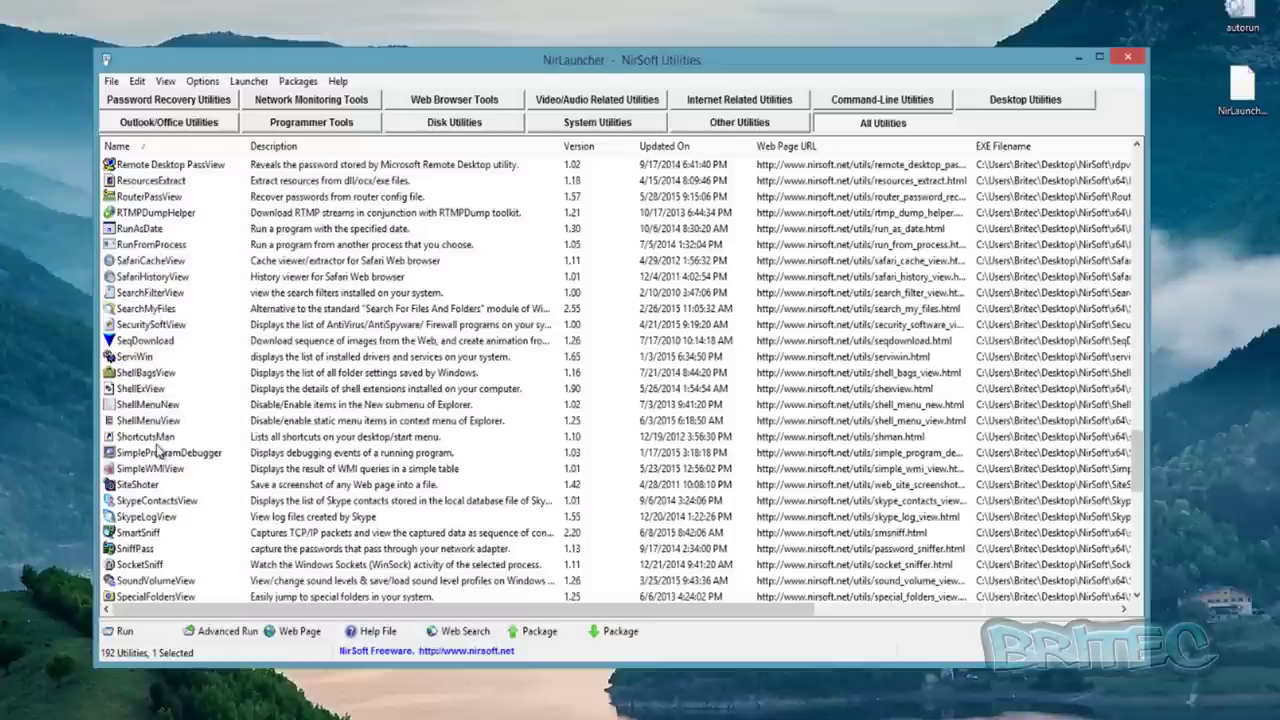
{"action": "scroll", "coordinate": [157, 452], "scroll_direction": "down", "scroll_amount": 1}
{"action": "scroll", "coordinate": [157, 452], "scroll_direction": "down", "scroll_amount": 2}
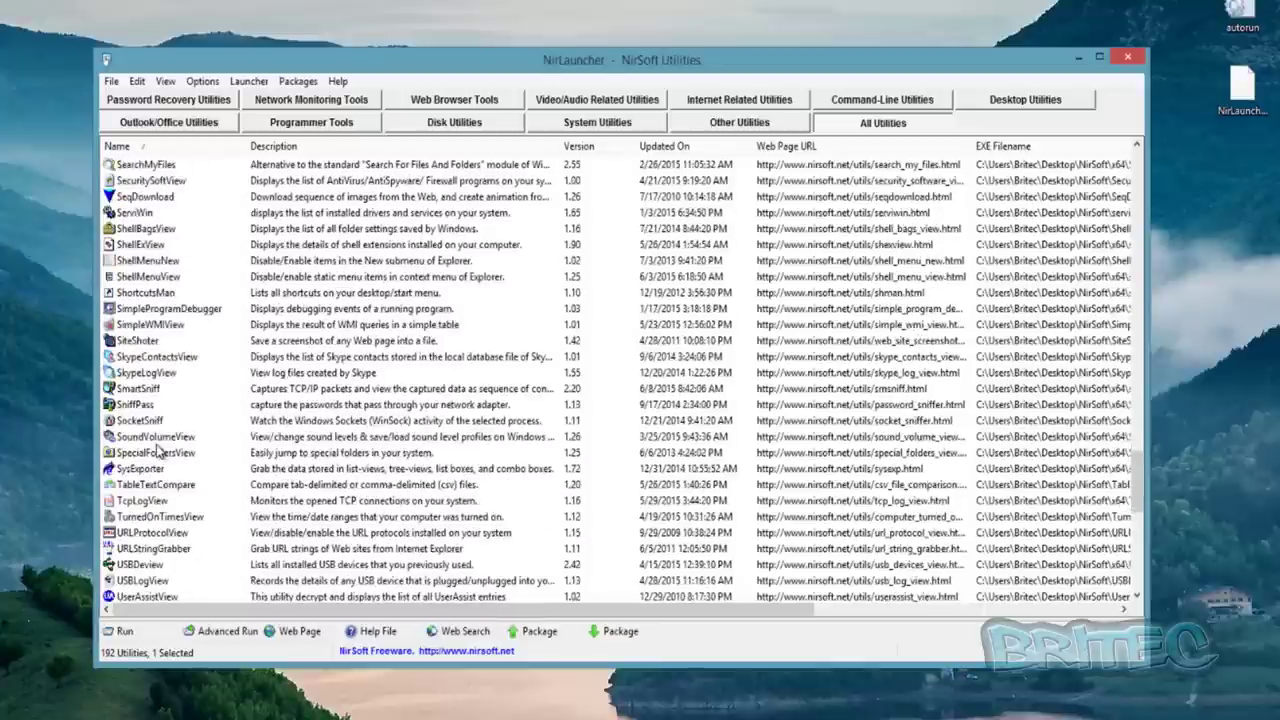
{"action": "left_click", "coordinate": [162, 455]}
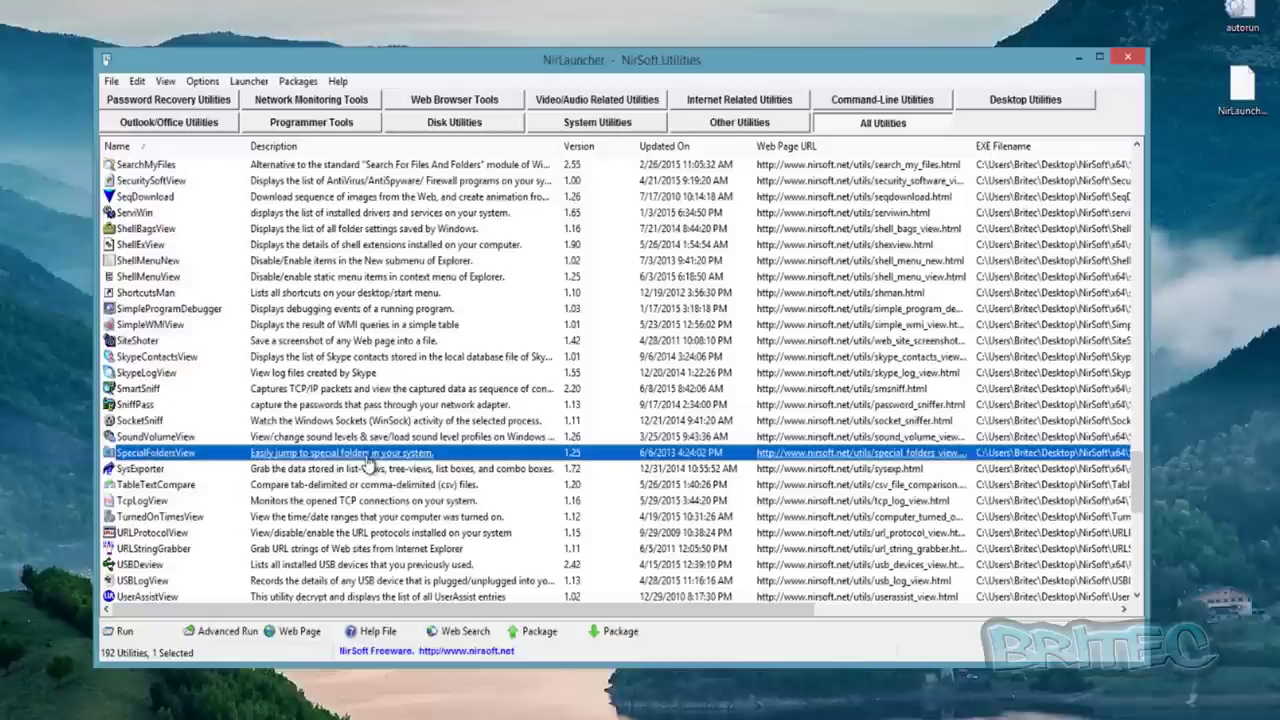
Step: Run SpecialFoldersView, then reposition and widen its window to show more columns
{"action": "double_click", "coordinate": [408, 461]}
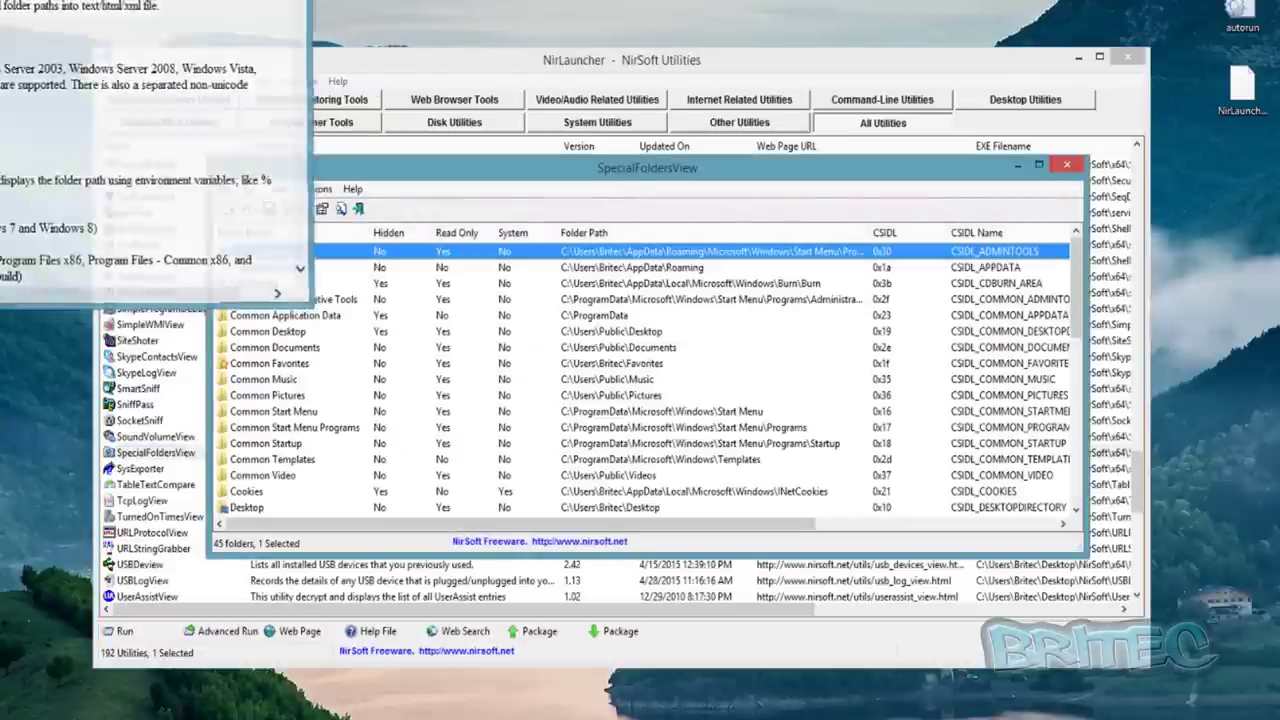
{"action": "left_click_drag", "start_coordinate": [468, 173], "coordinate": [370, 166]}
{"action": "left_click_drag", "start_coordinate": [988, 314], "coordinate": [1137, 328]}
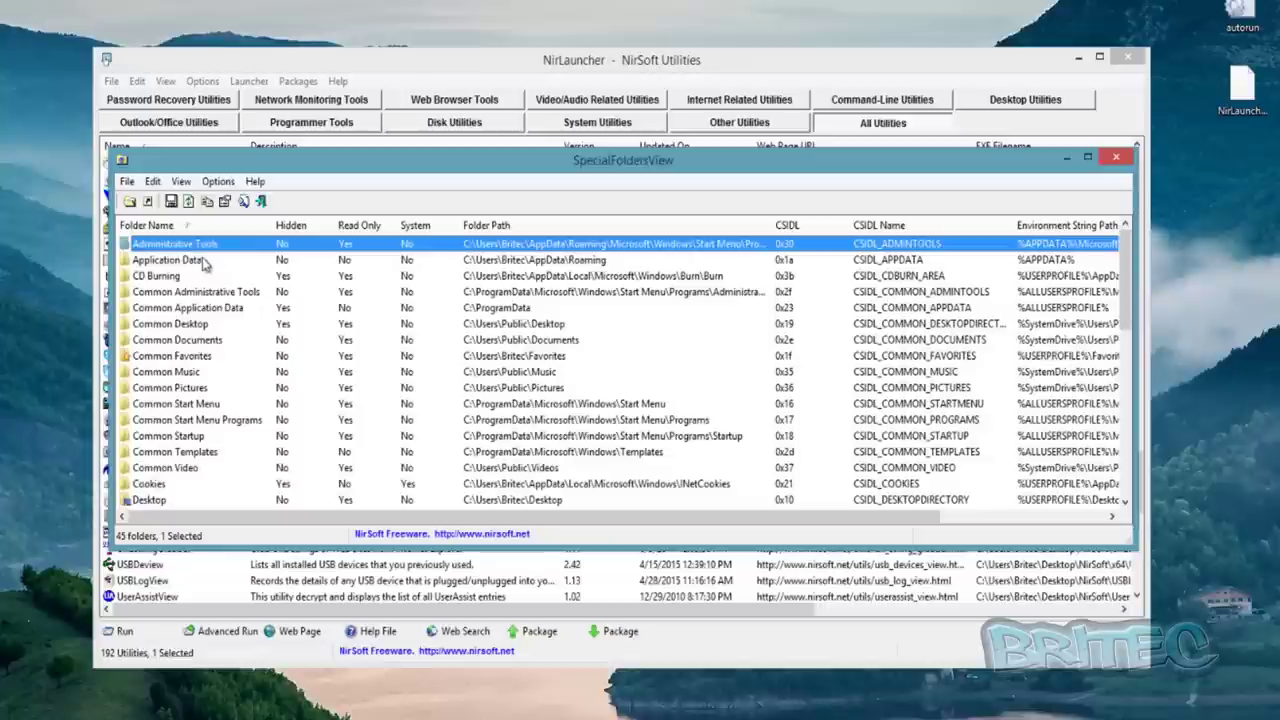
Step: Open the Application Data and Common Application Data folders from the special folders list, closing each Explorer window after viewing it
{"action": "double_click", "coordinate": [538, 249]}
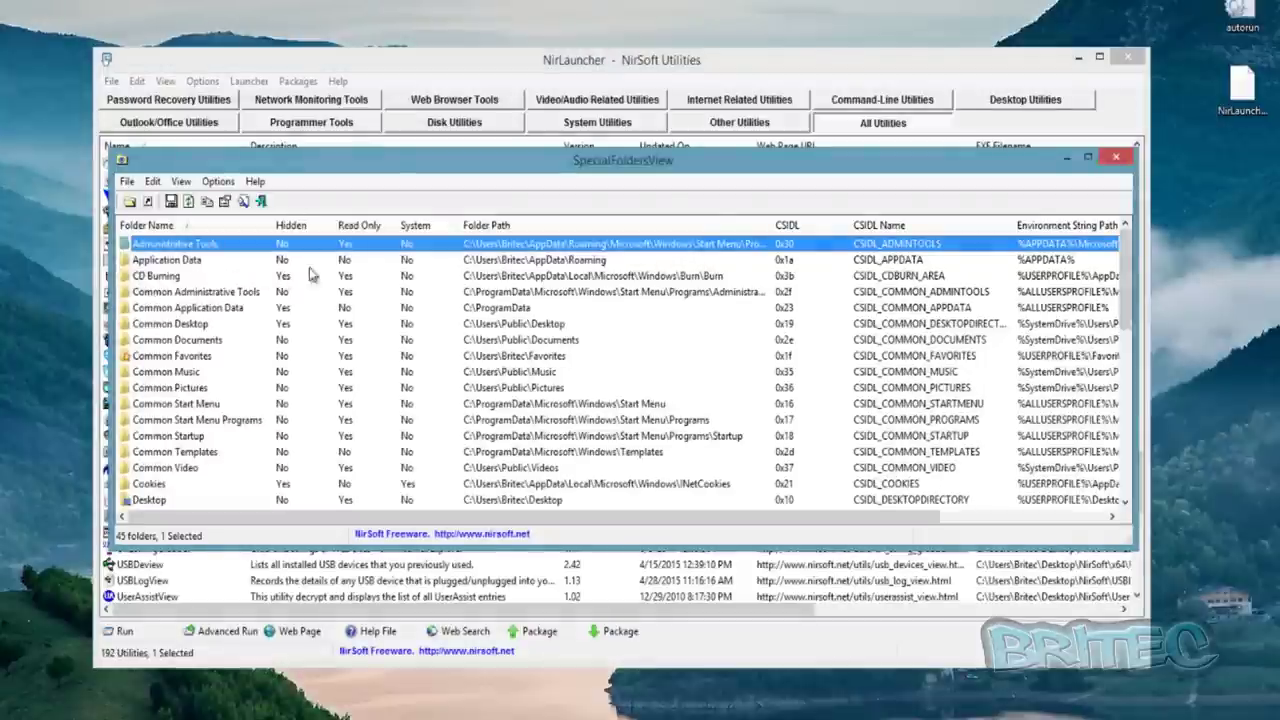
{"action": "double_click", "coordinate": [517, 262]}
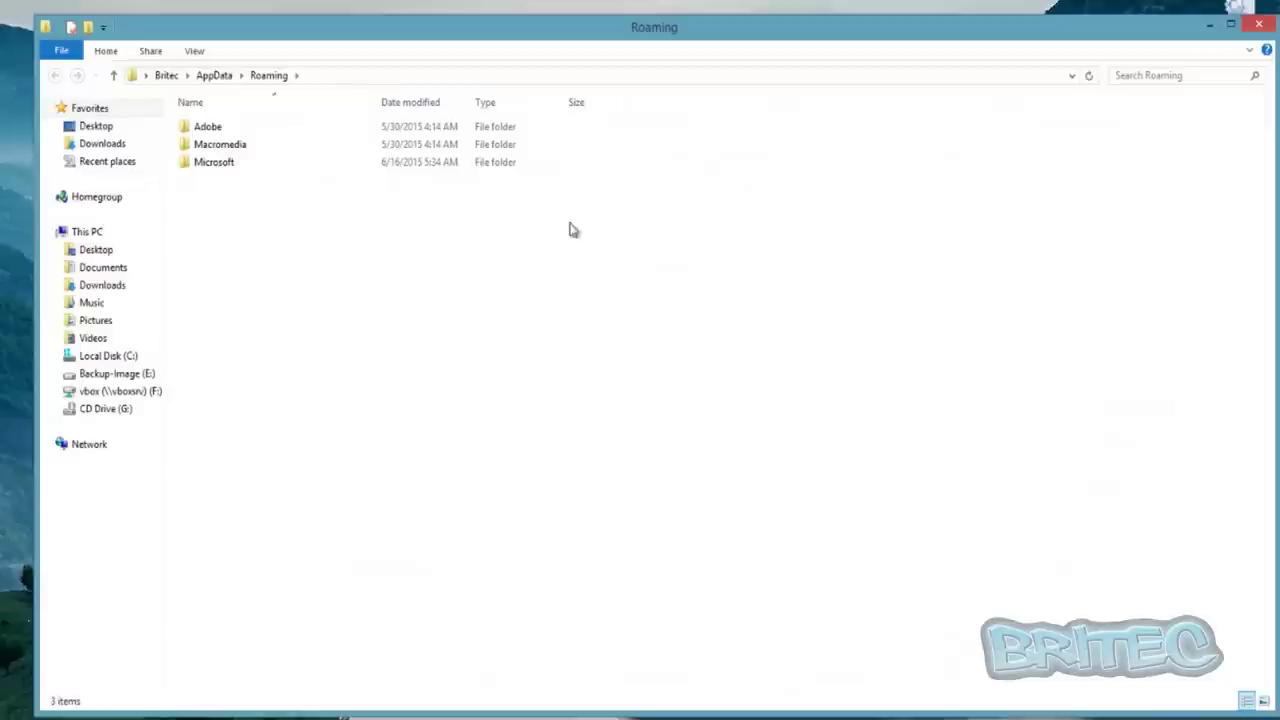
{"action": "right_click", "coordinate": [215, 196]}
{"action": "left_click", "coordinate": [1106, 100]}
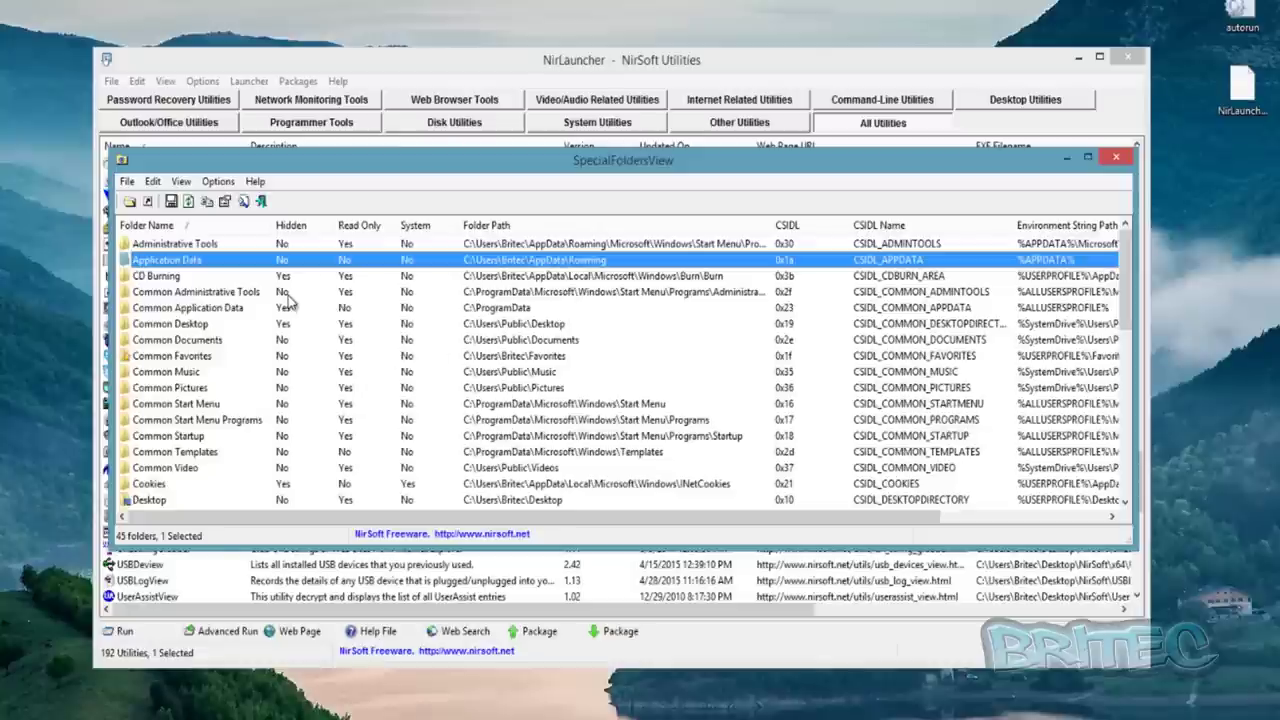
{"action": "double_click", "coordinate": [458, 307]}
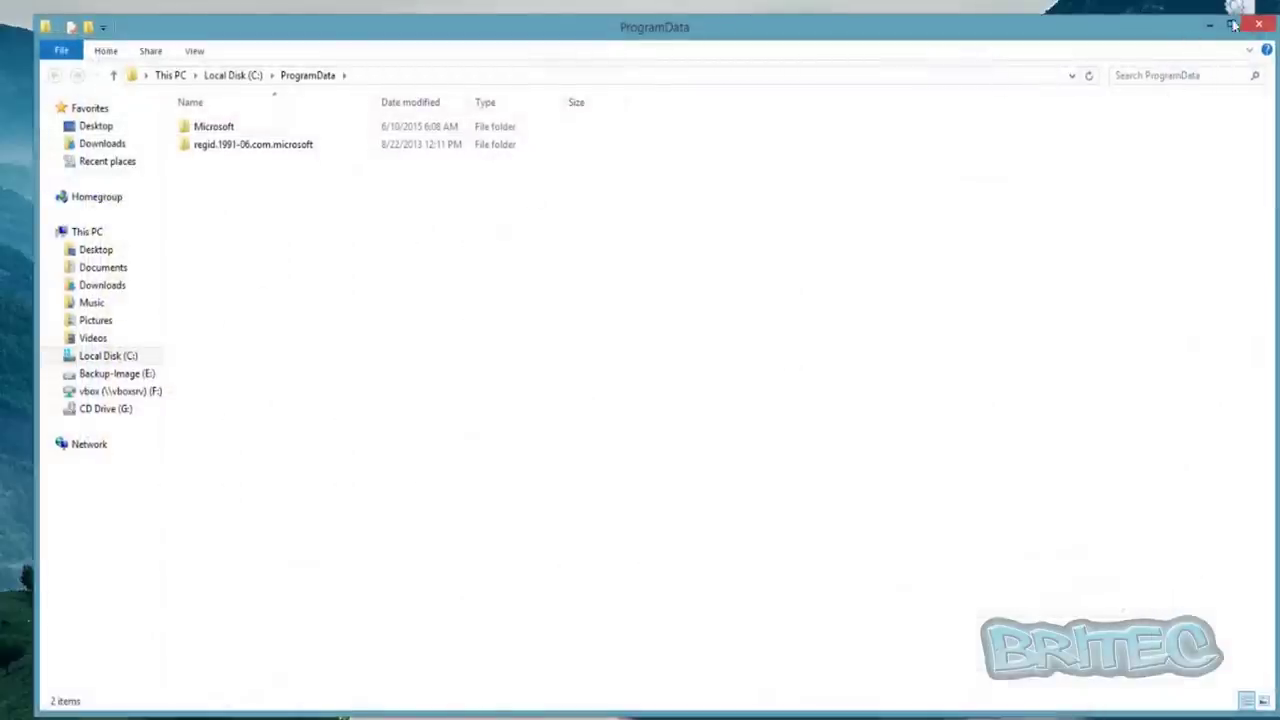
{"action": "left_click", "coordinate": [1260, 27]}
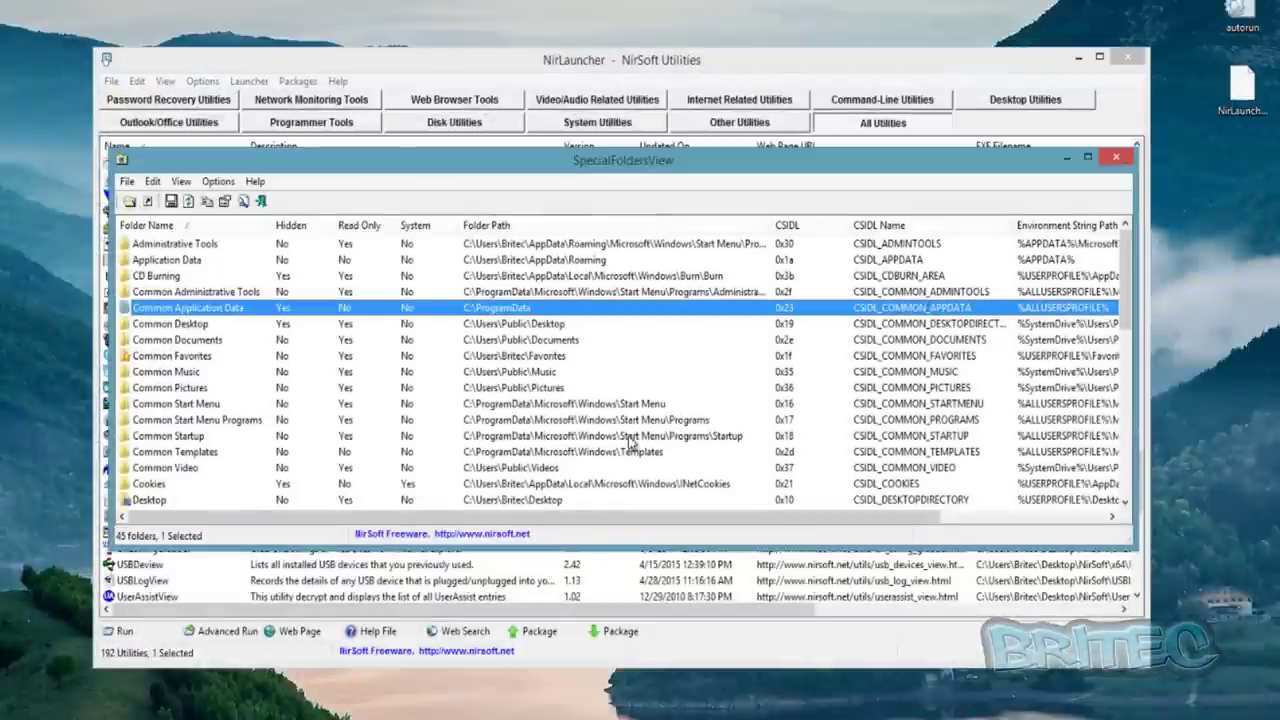
Step: Examine the special folders through to the Windows directory, including their CSIDL names and environment string paths, and close SpecialFoldersView
{"action": "scroll", "coordinate": [434, 397], "scroll_direction": "down", "scroll_amount": 2}
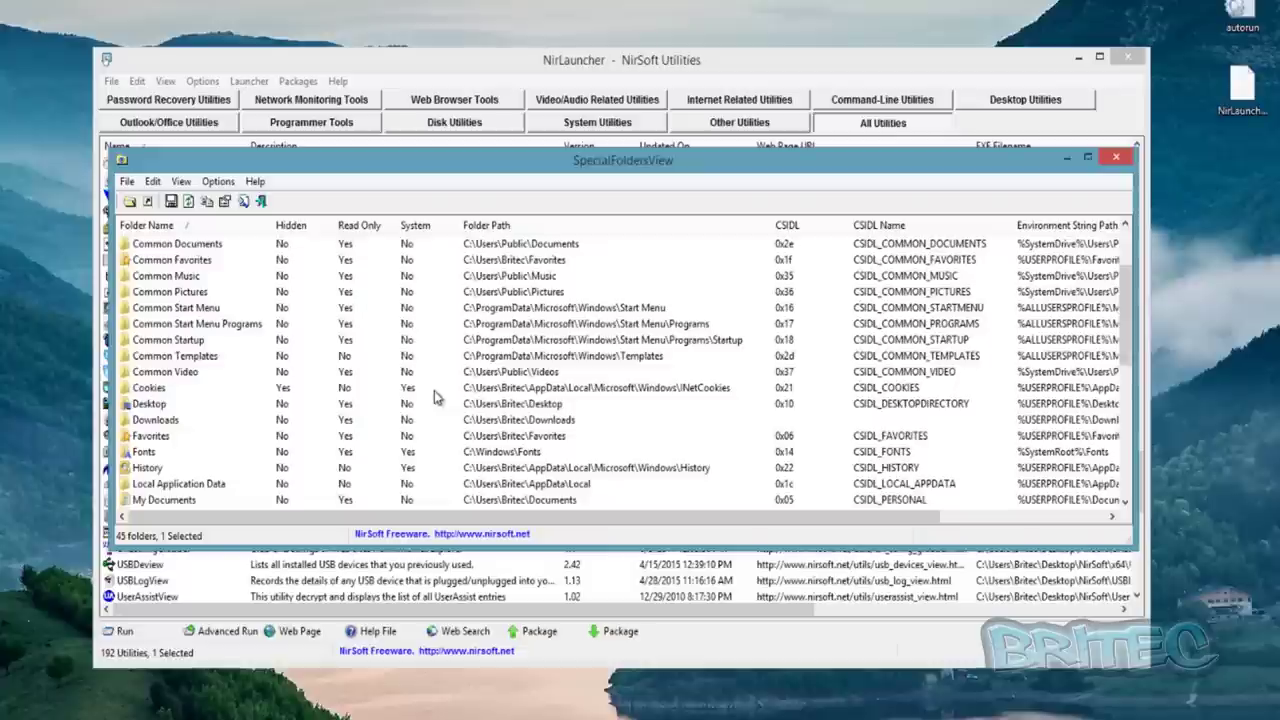
{"action": "scroll", "coordinate": [434, 397], "scroll_direction": "down", "scroll_amount": 1}
{"action": "scroll", "coordinate": [612, 456], "scroll_direction": "down", "scroll_amount": 1}
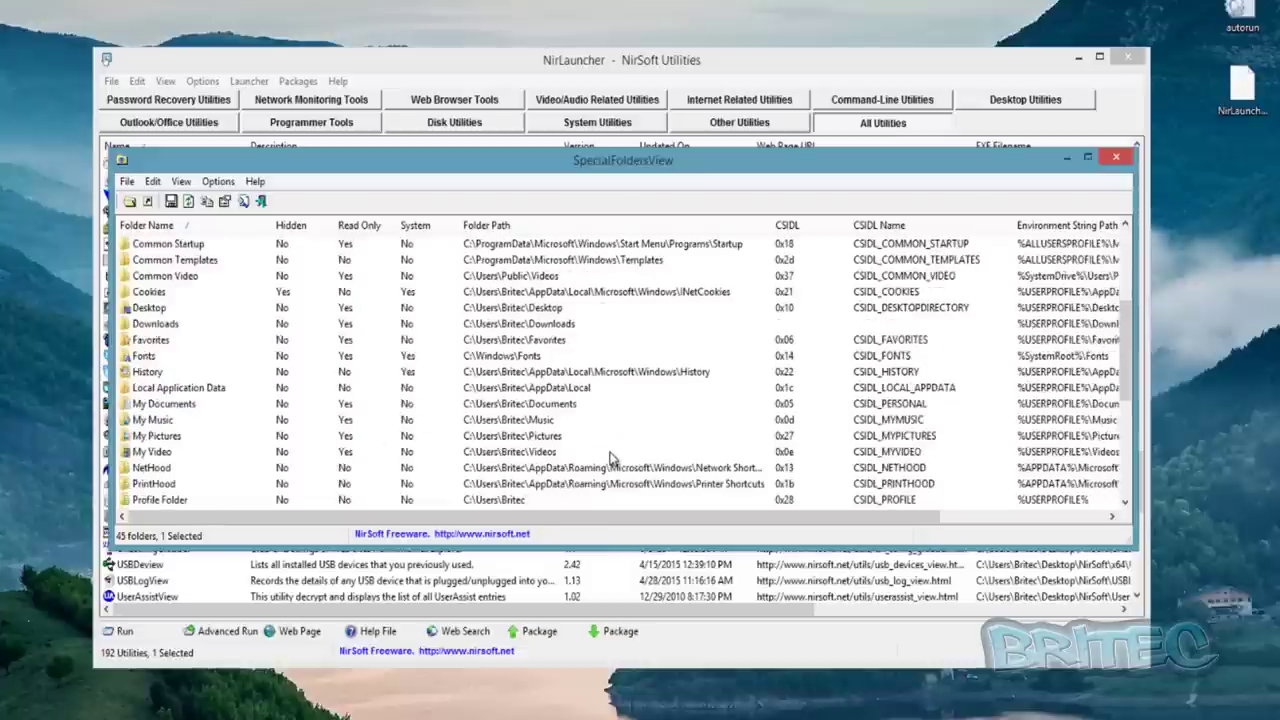
{"action": "scroll", "coordinate": [612, 456], "scroll_direction": "down", "scroll_amount": 1}
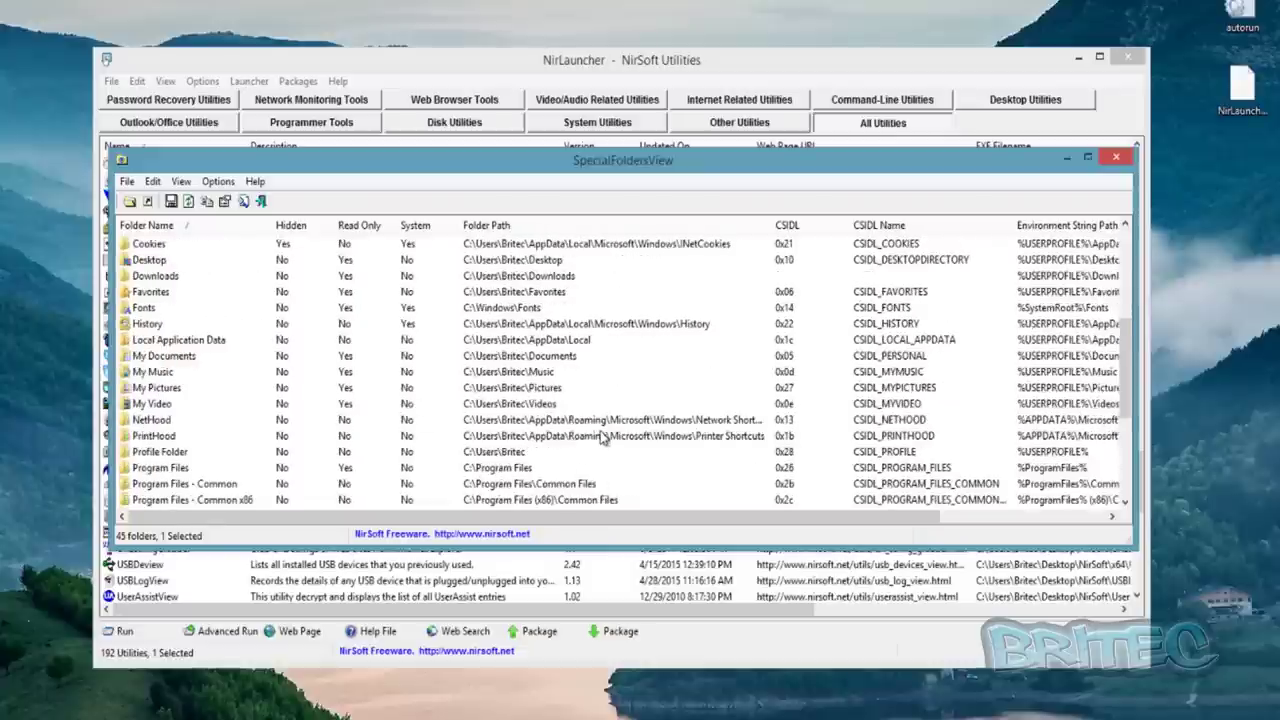
{"action": "scroll", "coordinate": [600, 442], "scroll_direction": "down", "scroll_amount": 1}
{"action": "left_click", "coordinate": [490, 438]}
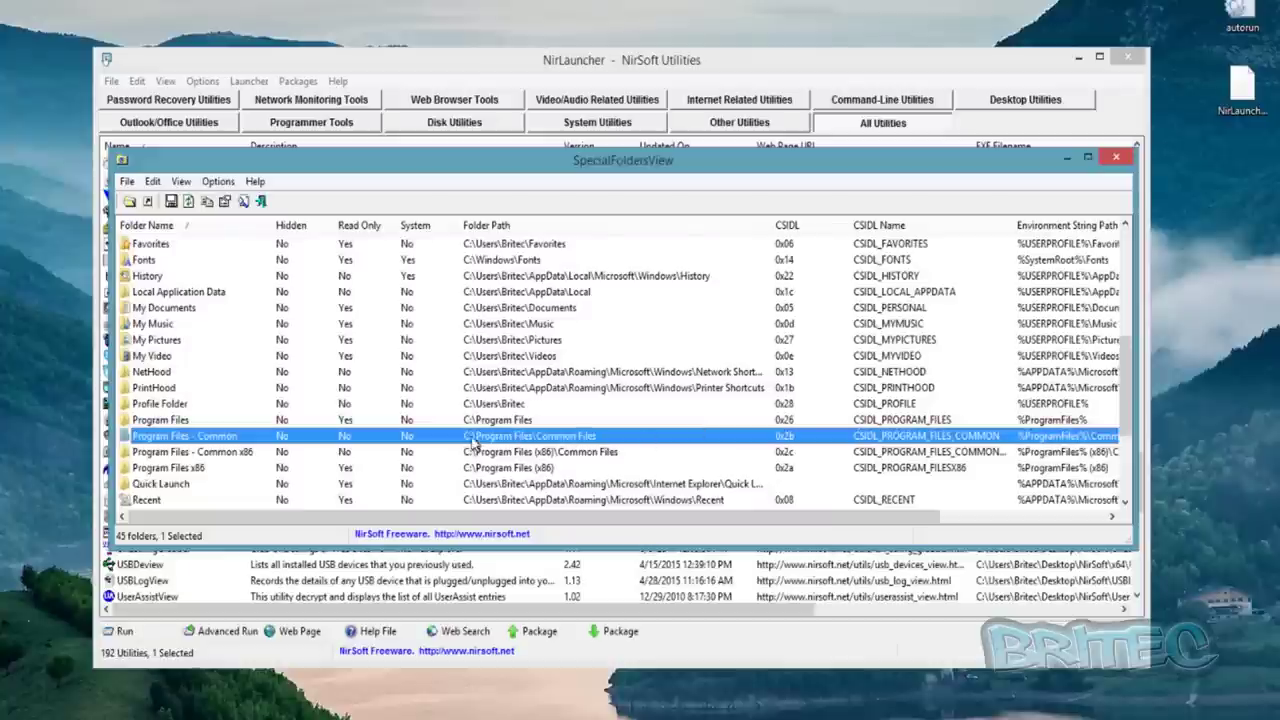
{"action": "scroll", "coordinate": [603, 465], "scroll_direction": "down", "scroll_amount": 3}
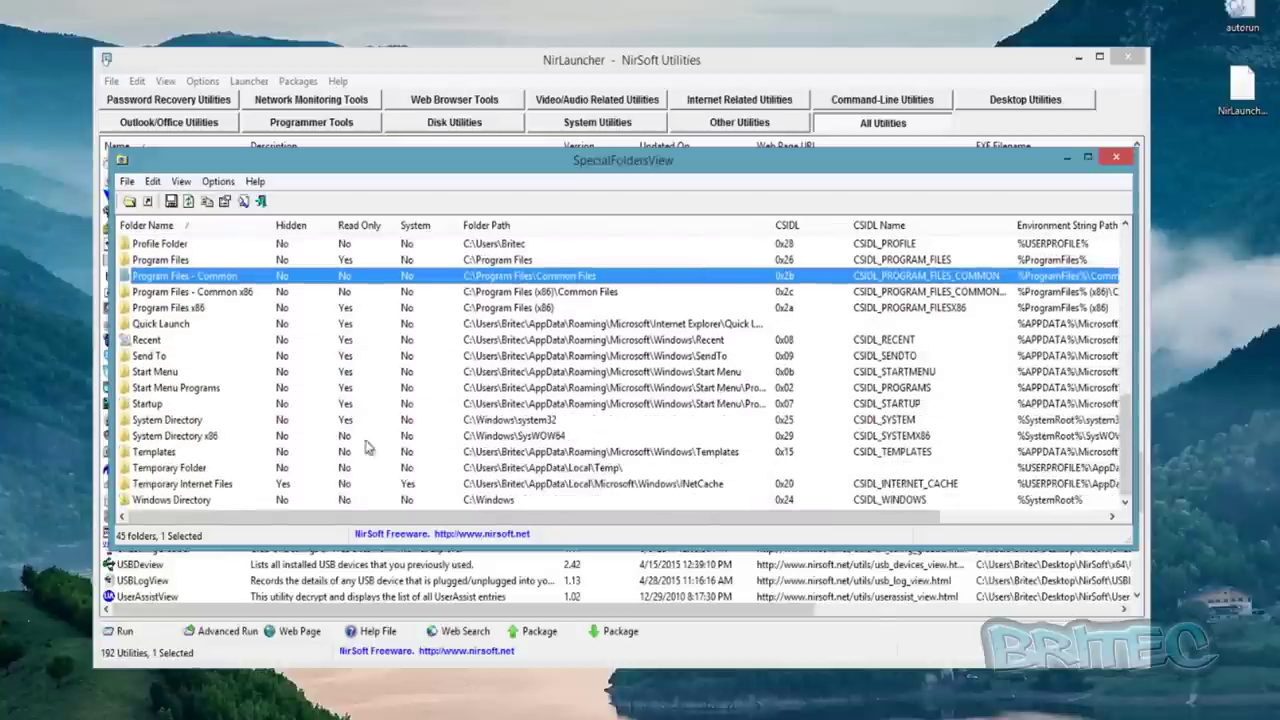
{"action": "left_click", "coordinate": [507, 421]}
{"action": "left_click", "coordinate": [516, 436]}
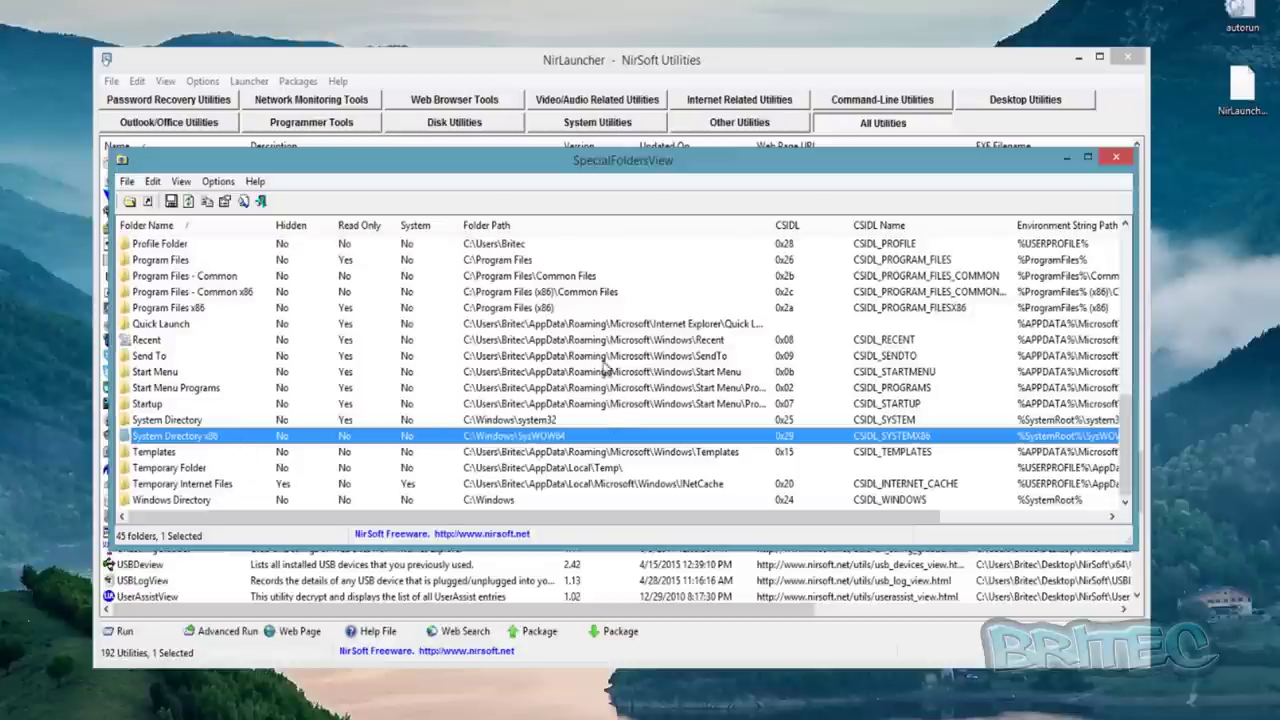
{"action": "scroll", "coordinate": [590, 452], "scroll_direction": "up", "scroll_amount": 9}
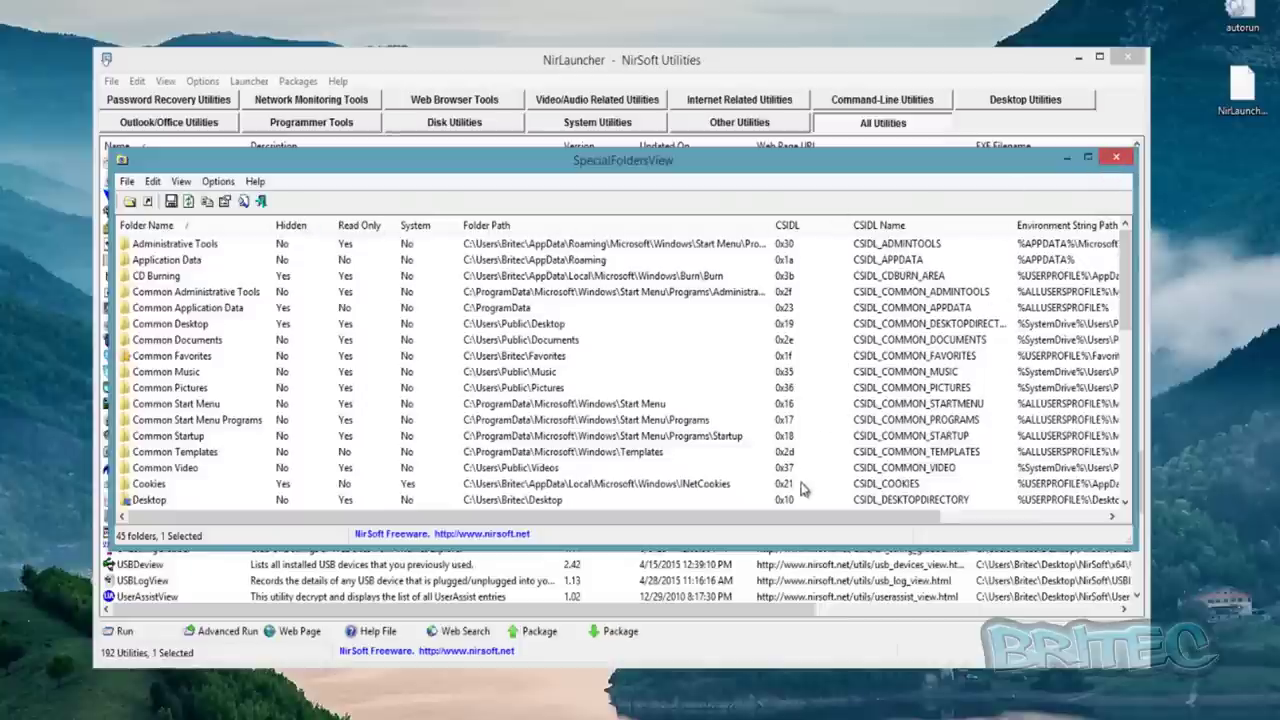
{"action": "left_click_drag", "start_coordinate": [783, 524], "coordinate": [953, 524]}
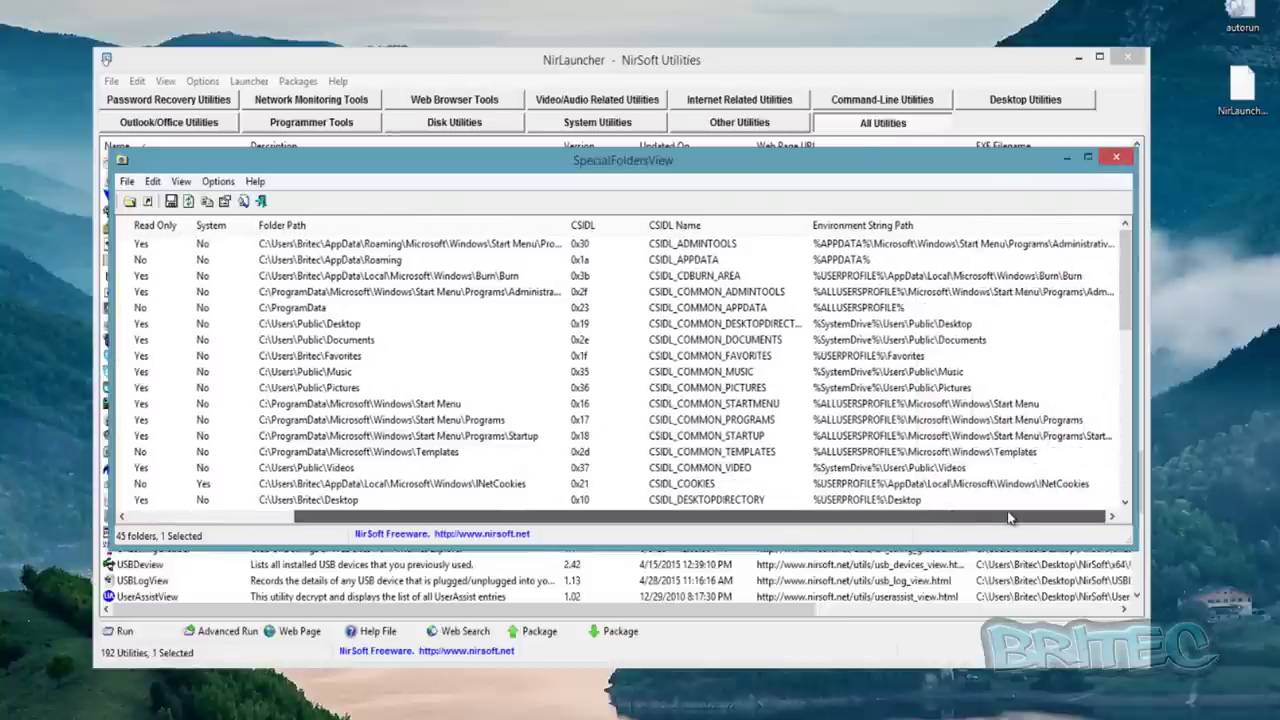
{"action": "left_click", "coordinate": [1116, 156]}
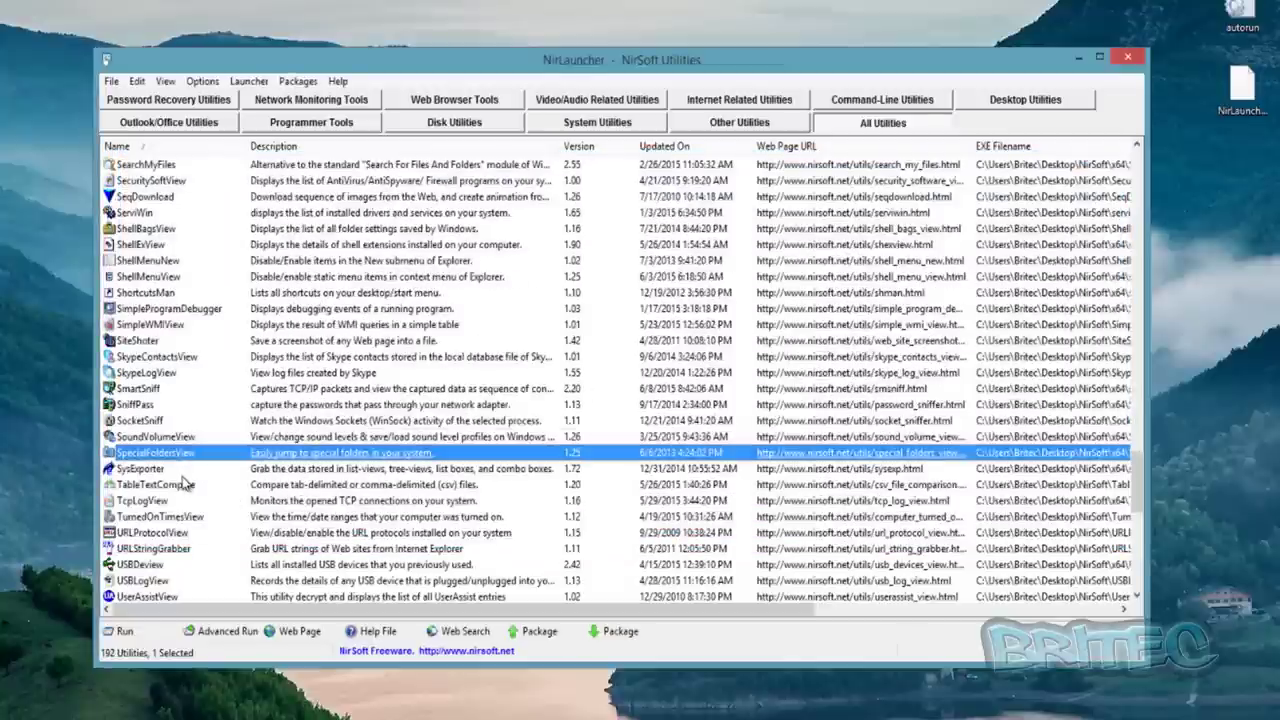
Step: Find and select USBDeview in the utilities list, then view its help file and close it
{"action": "scroll", "coordinate": [180, 474], "scroll_direction": "down", "scroll_amount": 2}
{"action": "scroll", "coordinate": [165, 506], "scroll_direction": "down", "scroll_amount": 1}
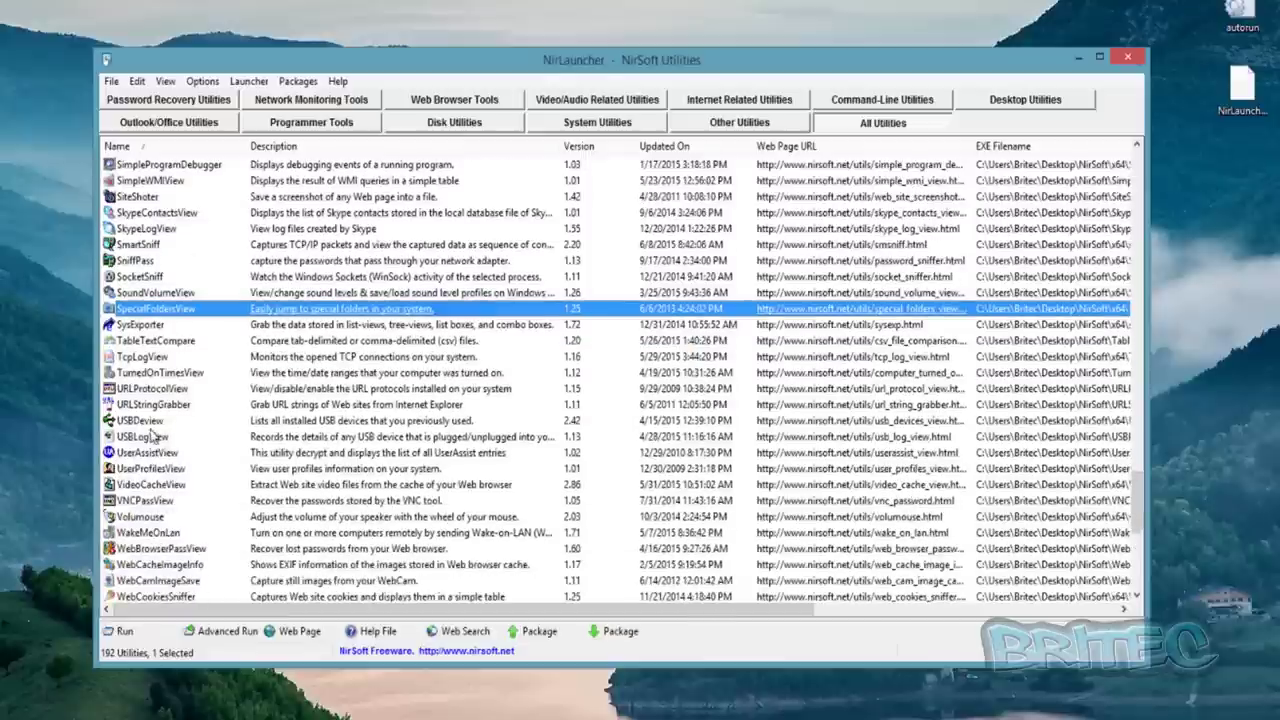
{"action": "left_click", "coordinate": [145, 421]}
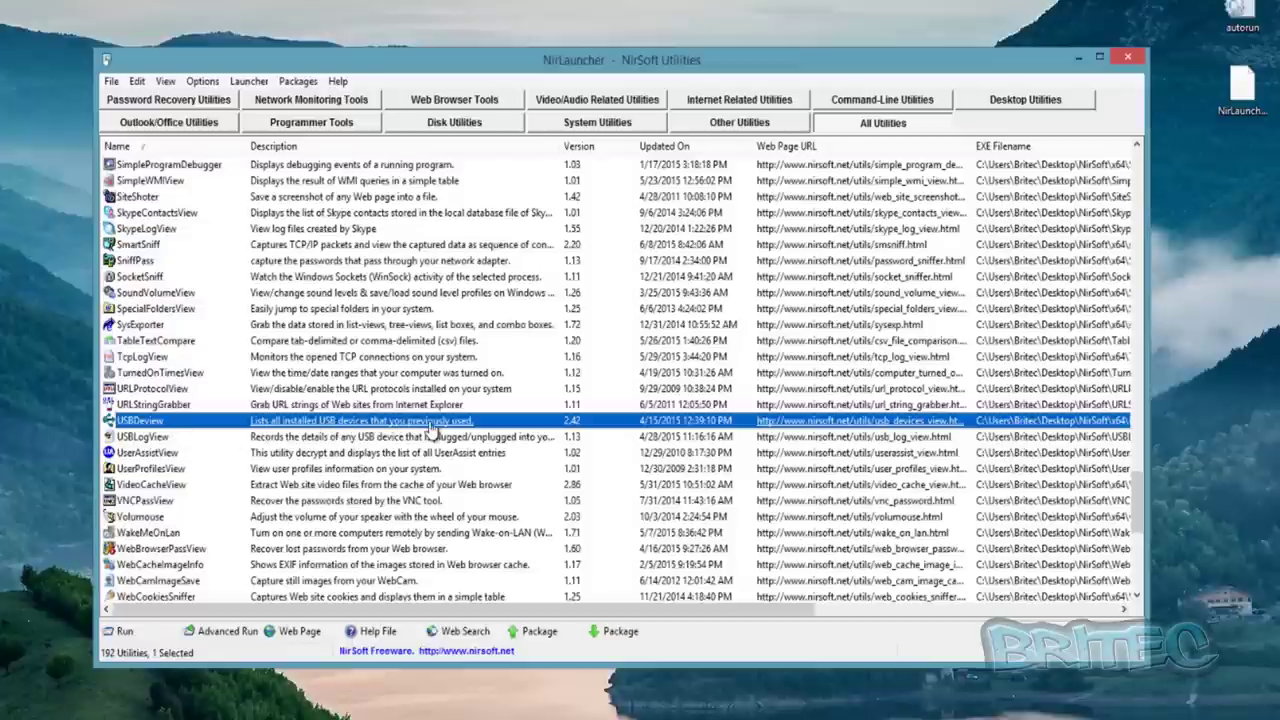
{"action": "key", "text": "F1"}
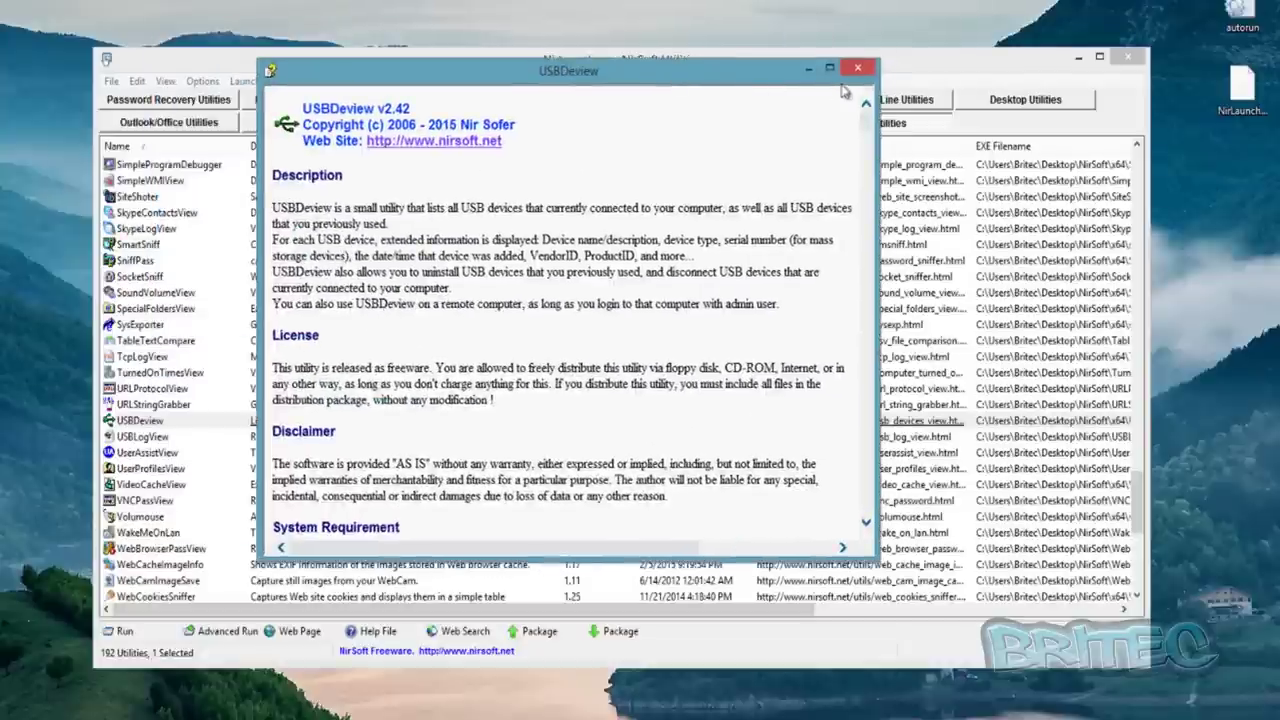
{"action": "left_click", "coordinate": [860, 70]}
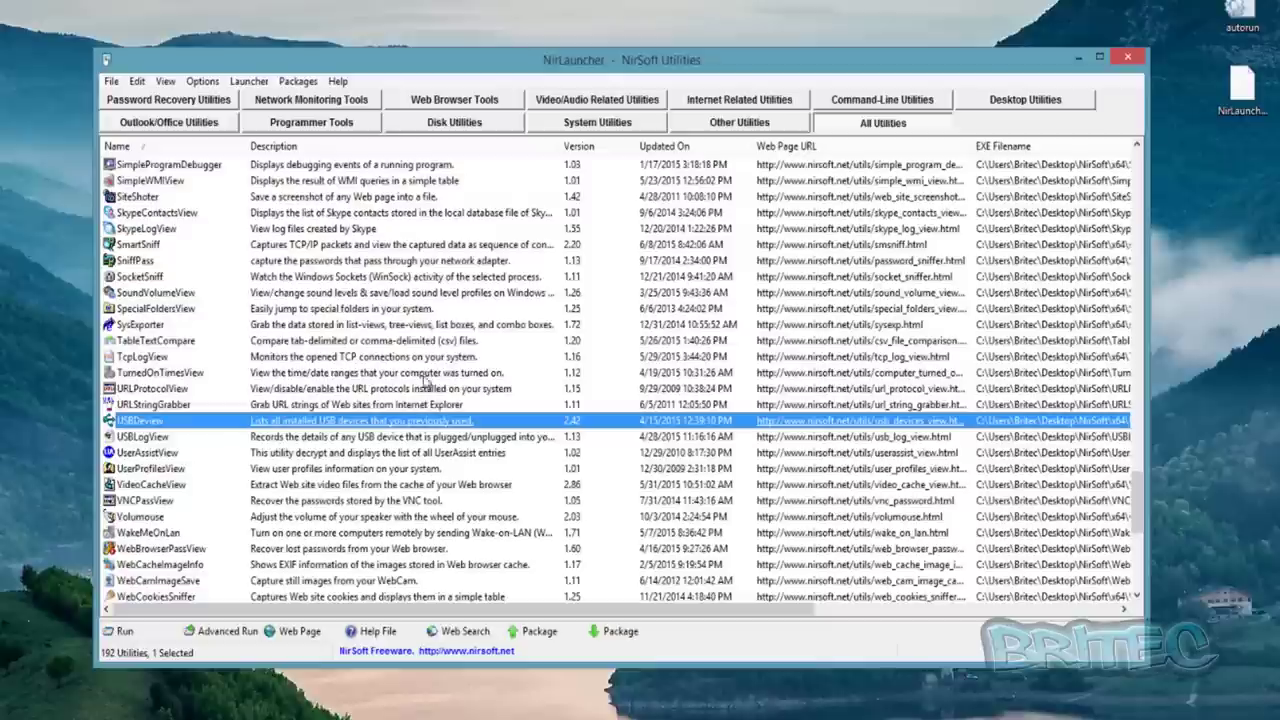
Step: Run USBDeview and widen its window to examine the listed USB device's details, then close the utility
{"action": "double_click", "coordinate": [373, 428]}
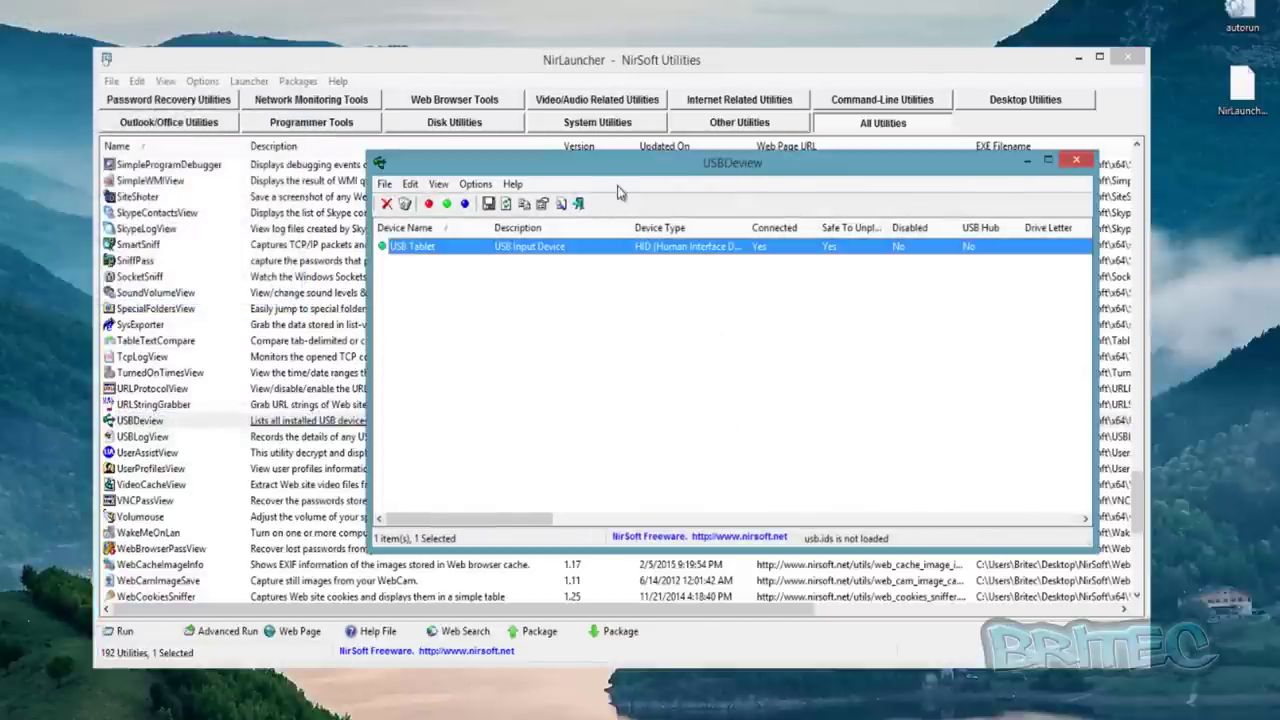
{"action": "left_click_drag", "start_coordinate": [570, 170], "coordinate": [305, 169]}
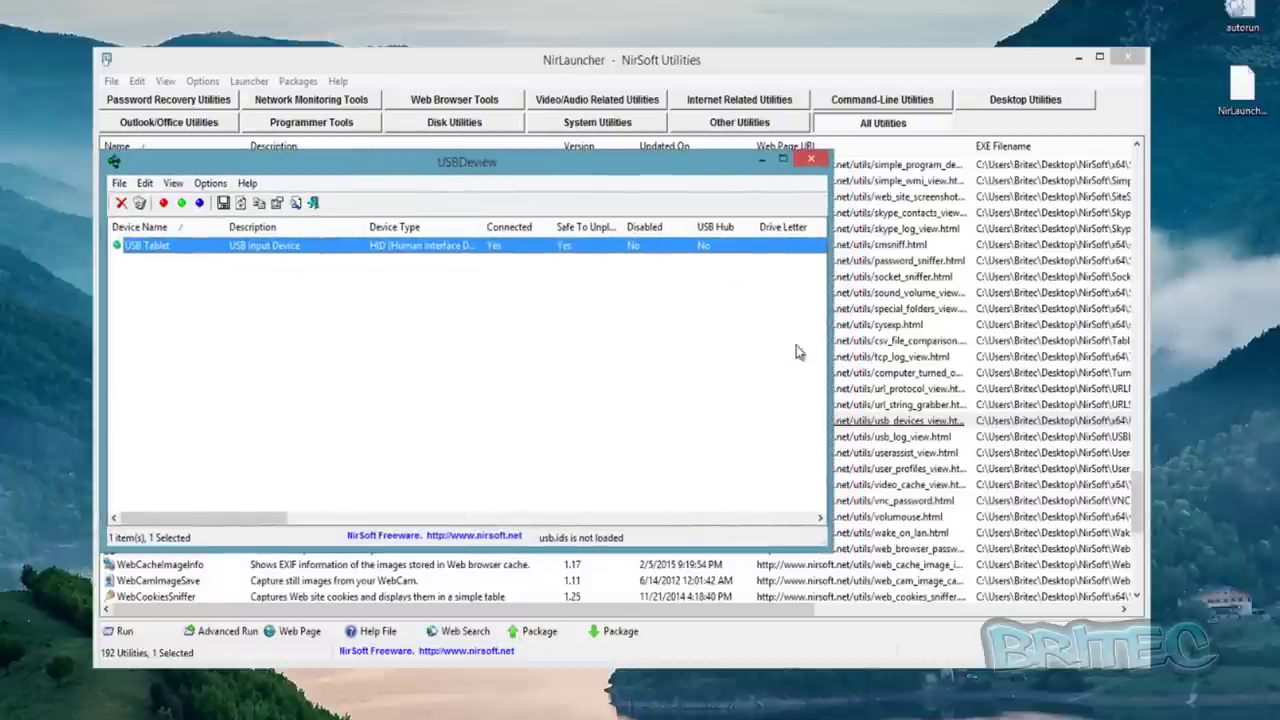
{"action": "left_click_drag", "start_coordinate": [831, 347], "coordinate": [1135, 358]}
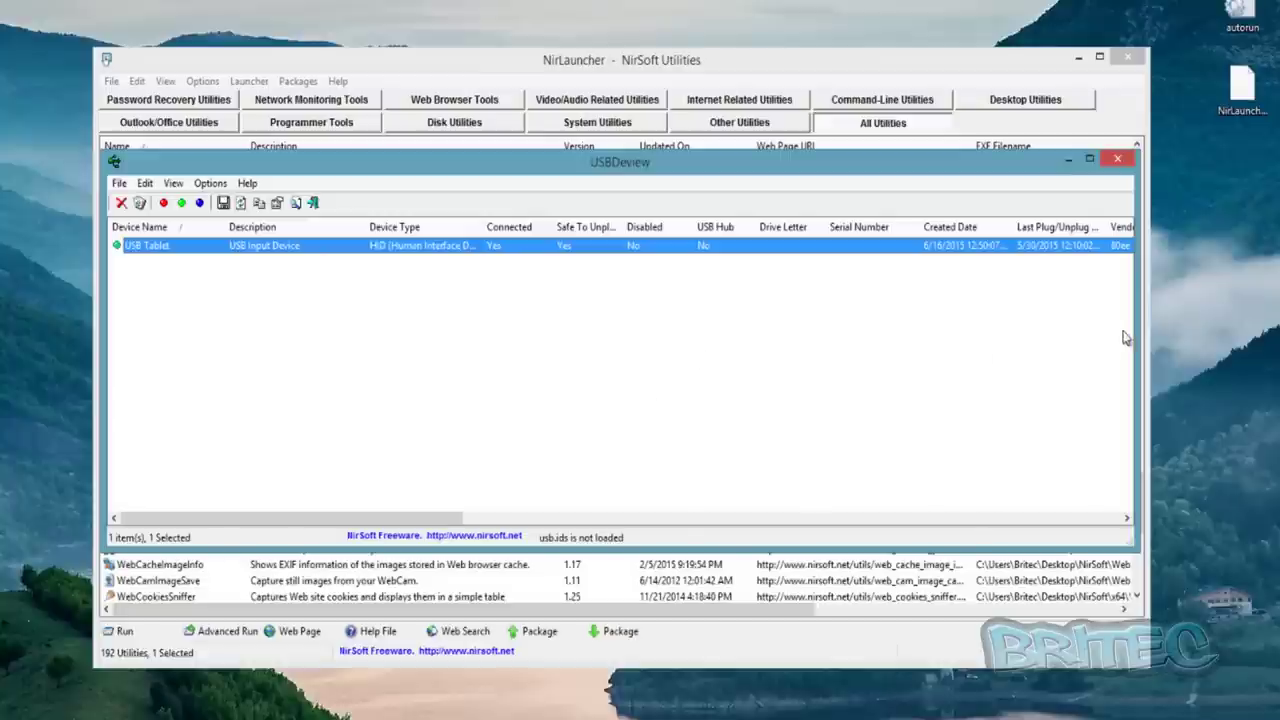
{"action": "left_click_drag", "start_coordinate": [415, 519], "coordinate": [273, 495]}
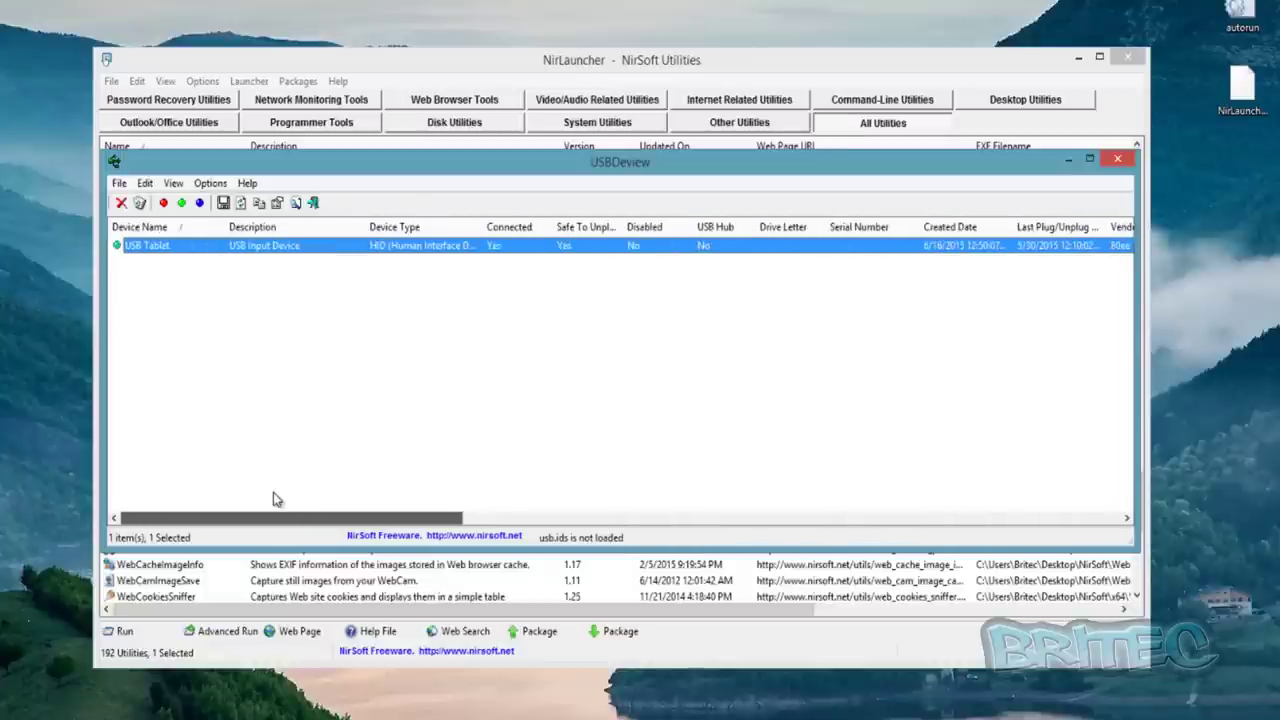
{"action": "left_click", "coordinate": [1118, 161]}
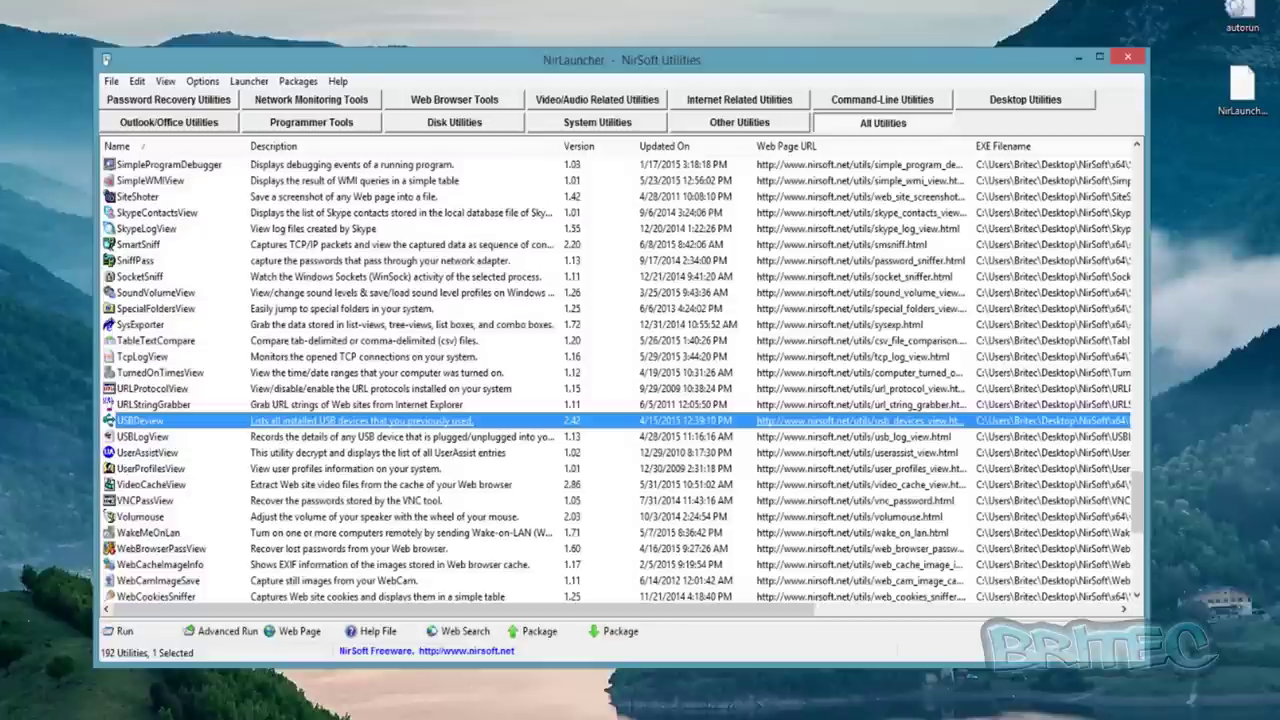
Step: Find and run WinCrashReport from the utilities list, bring its window into view to check for crash reports, then close it
{"action": "left_click_drag", "start_coordinate": [1137, 491], "coordinate": [1137, 524]}
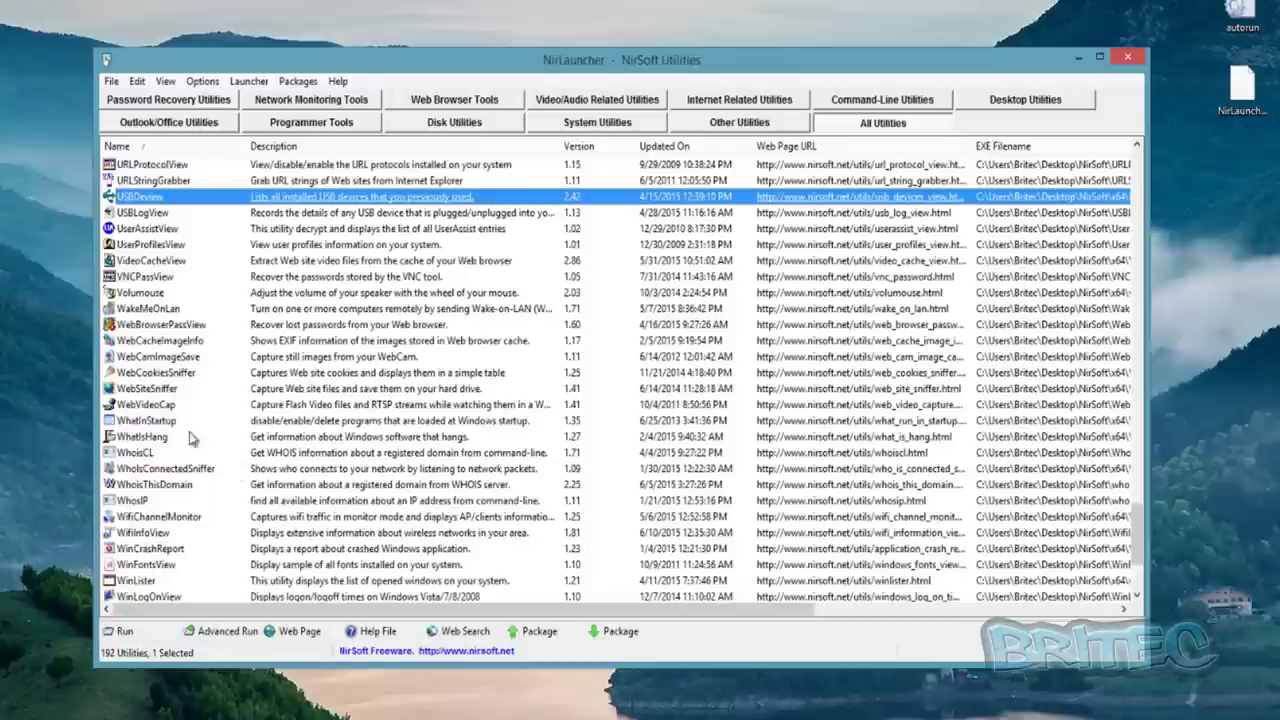
{"action": "left_click", "coordinate": [178, 550]}
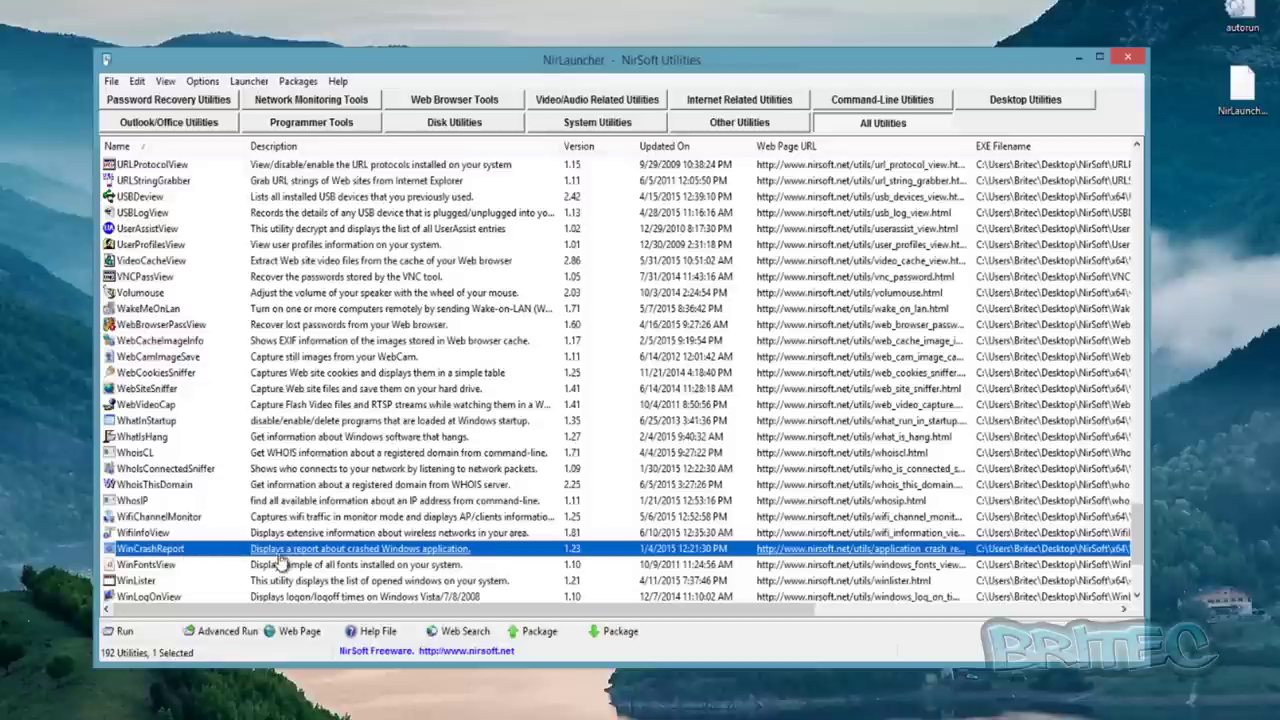
{"action": "double_click", "coordinate": [368, 557]}
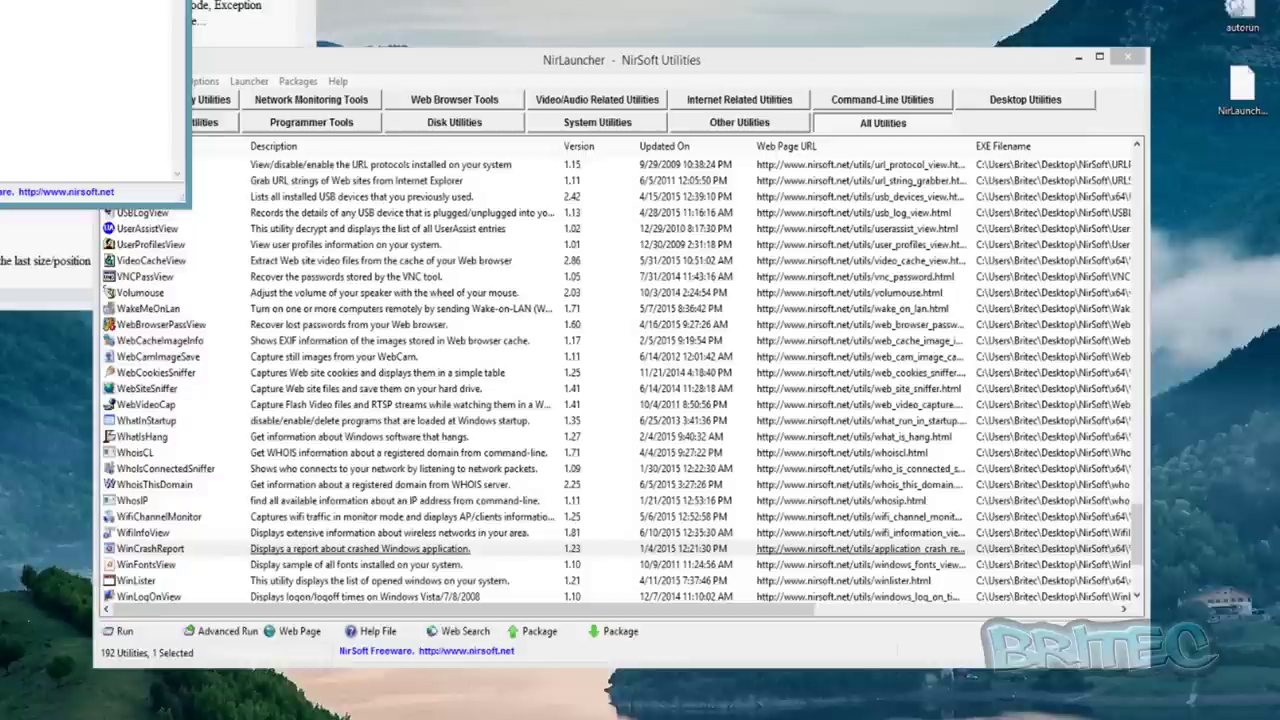
{"action": "left_click_drag", "start_coordinate": [597, 160], "coordinate": [509, 140]}
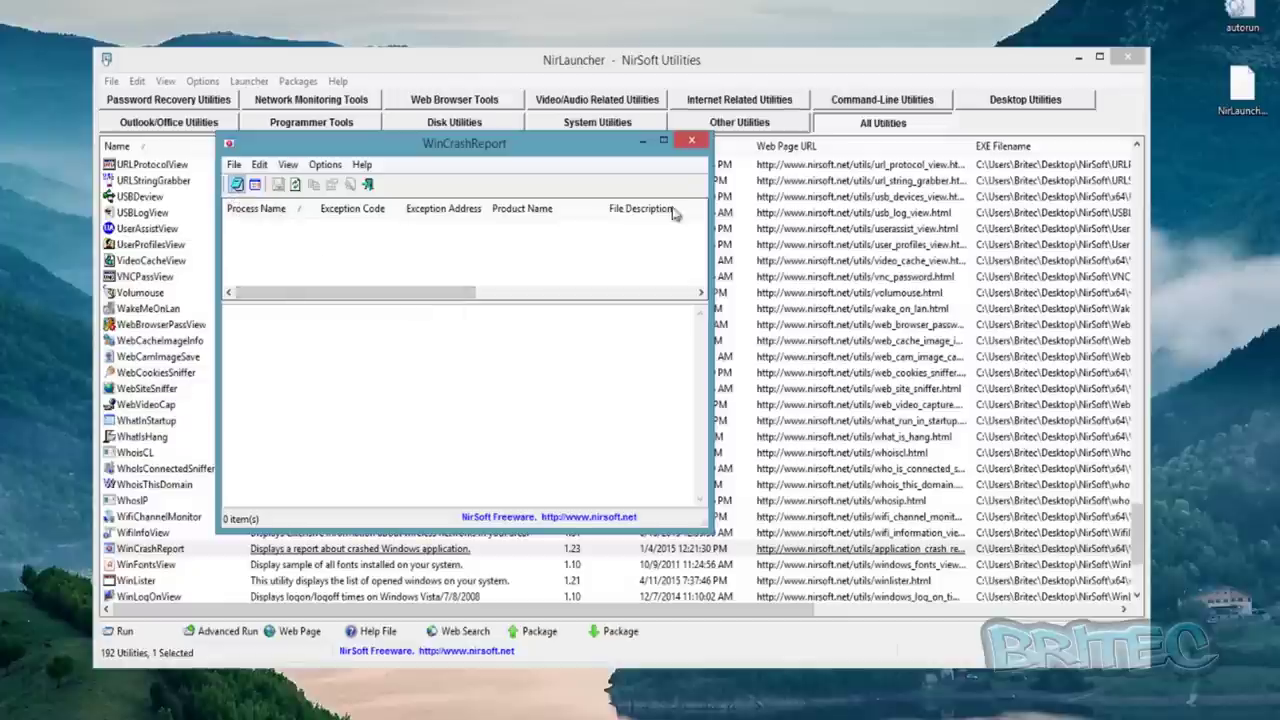
{"action": "left_click", "coordinate": [691, 145]}
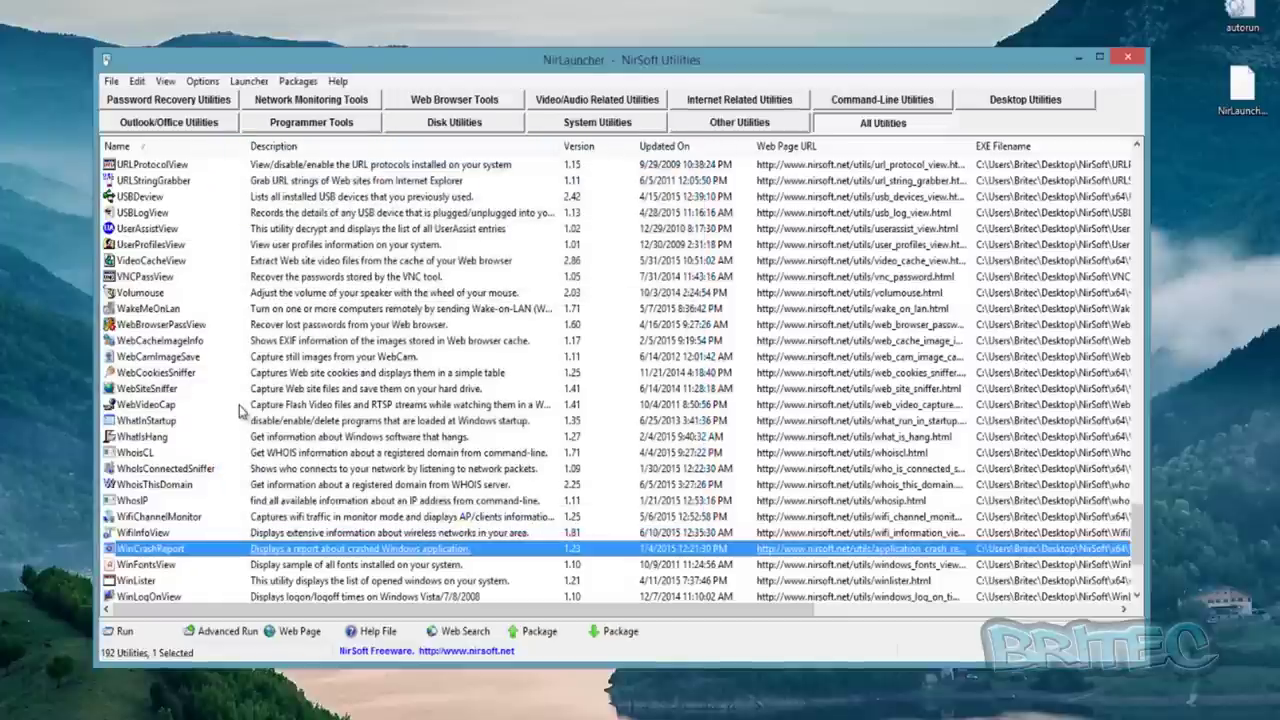
Step: Look through the rest of the utilities list, then find and run WhatInStartup
{"action": "scroll", "coordinate": [240, 410], "scroll_direction": "down", "scroll_amount": 2}
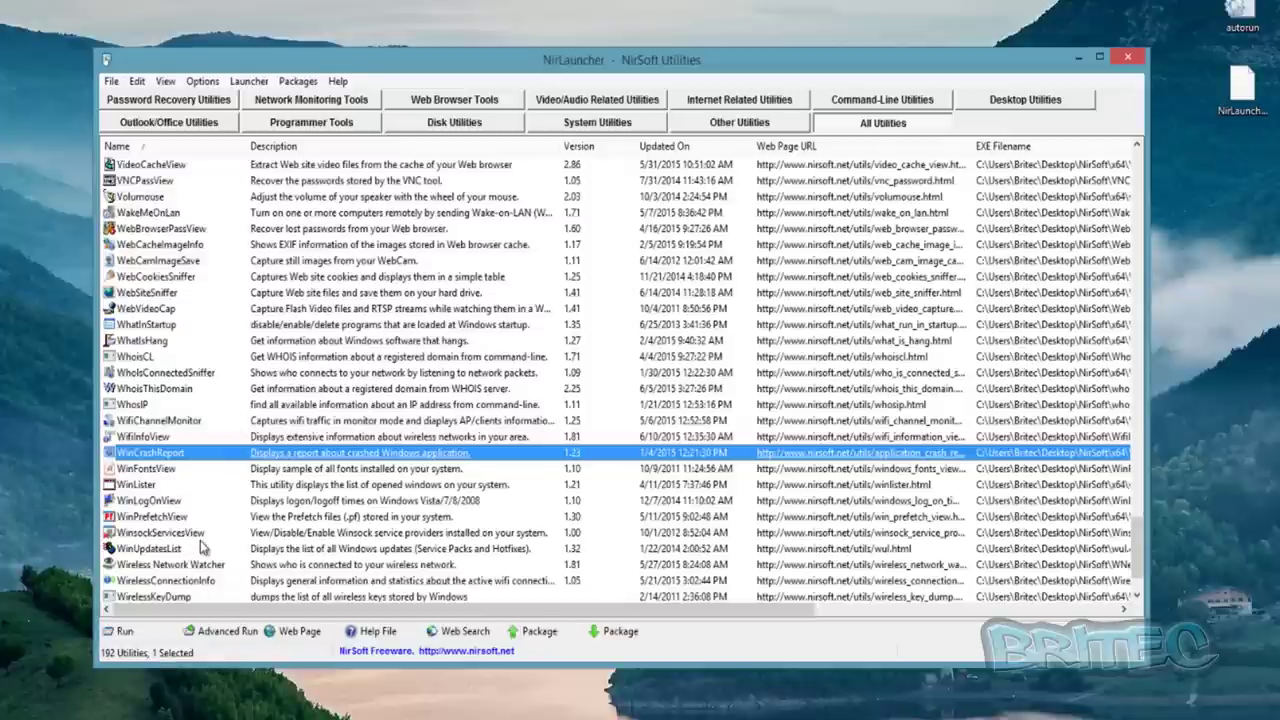
{"action": "scroll", "coordinate": [200, 540], "scroll_direction": "down", "scroll_amount": 1}
{"action": "scroll", "coordinate": [199, 542], "scroll_direction": "down", "scroll_amount": 1}
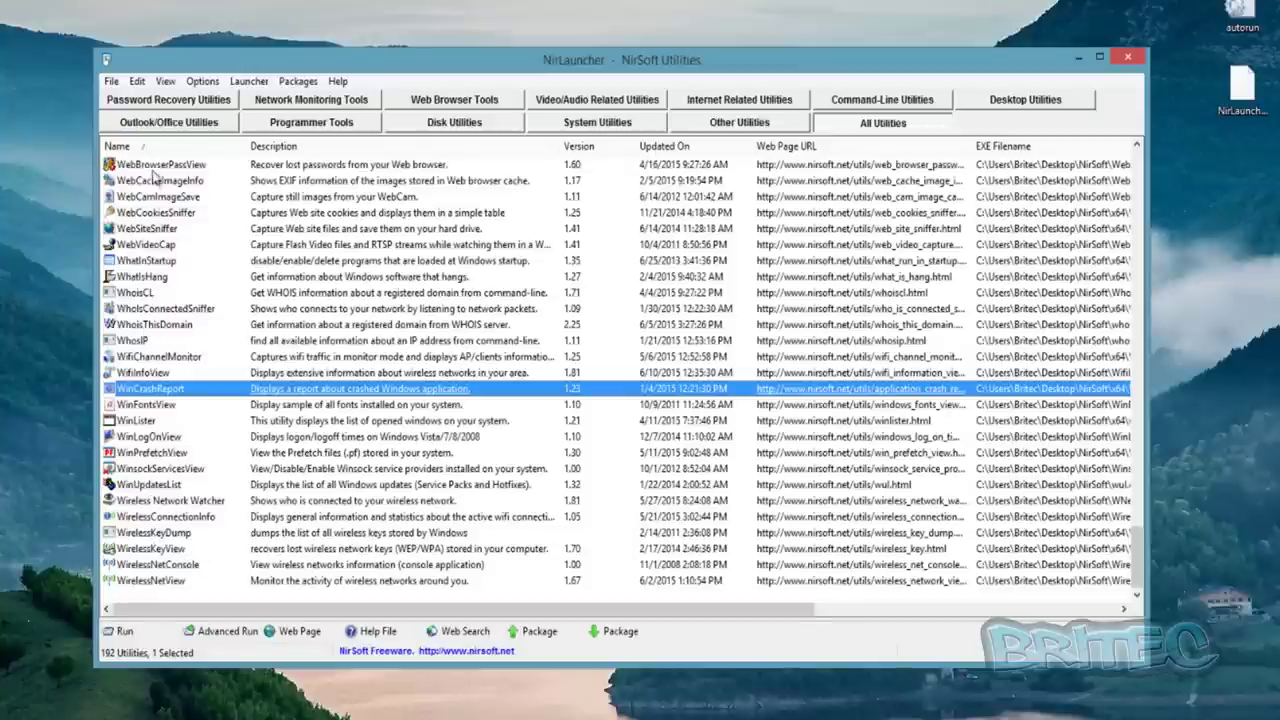
{"action": "scroll", "coordinate": [157, 180], "scroll_direction": "up", "scroll_amount": 6}
{"action": "left_click", "coordinate": [160, 550]}
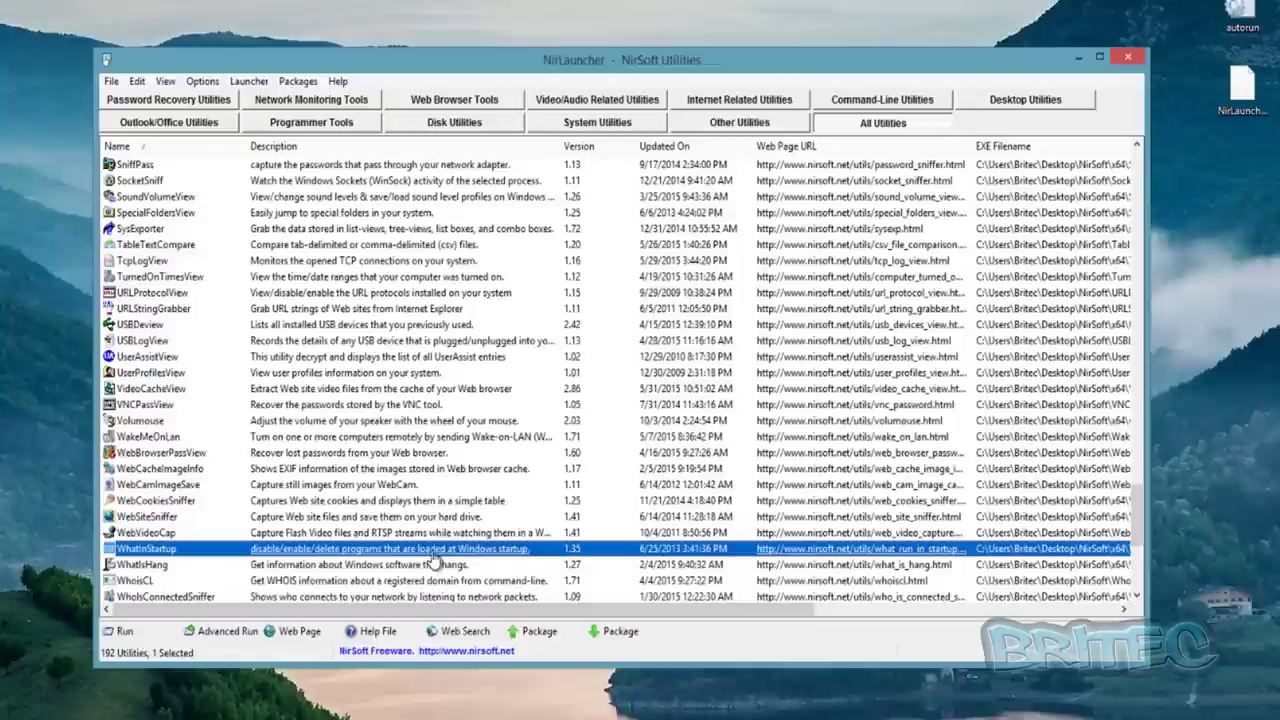
{"action": "double_click", "coordinate": [467, 556]}
{"action": "left_click", "coordinate": [760, 396]}
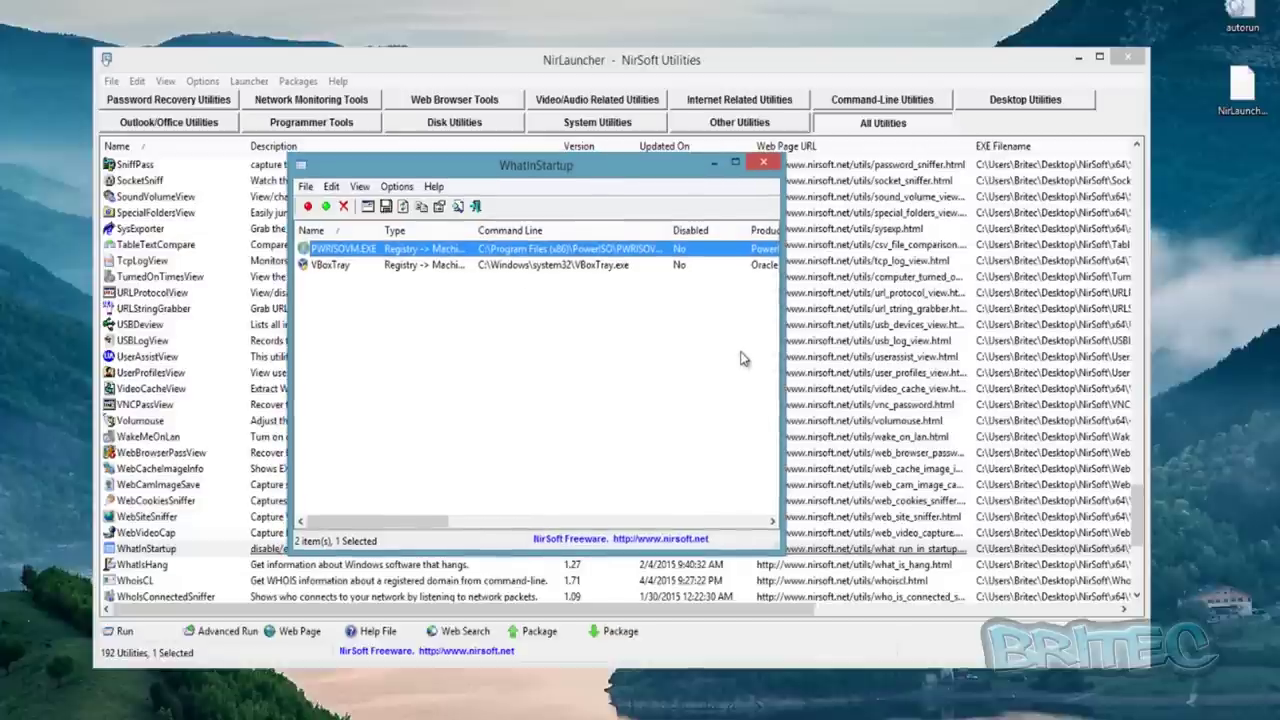
Step: Widen the WhatInStartup window to examine the startup programs' details through to their process paths, then close the utility and NirLauncher
{"action": "left_click_drag", "start_coordinate": [778, 347], "coordinate": [1152, 345]}
{"action": "left_click_drag", "start_coordinate": [724, 173], "coordinate": [529, 183]}
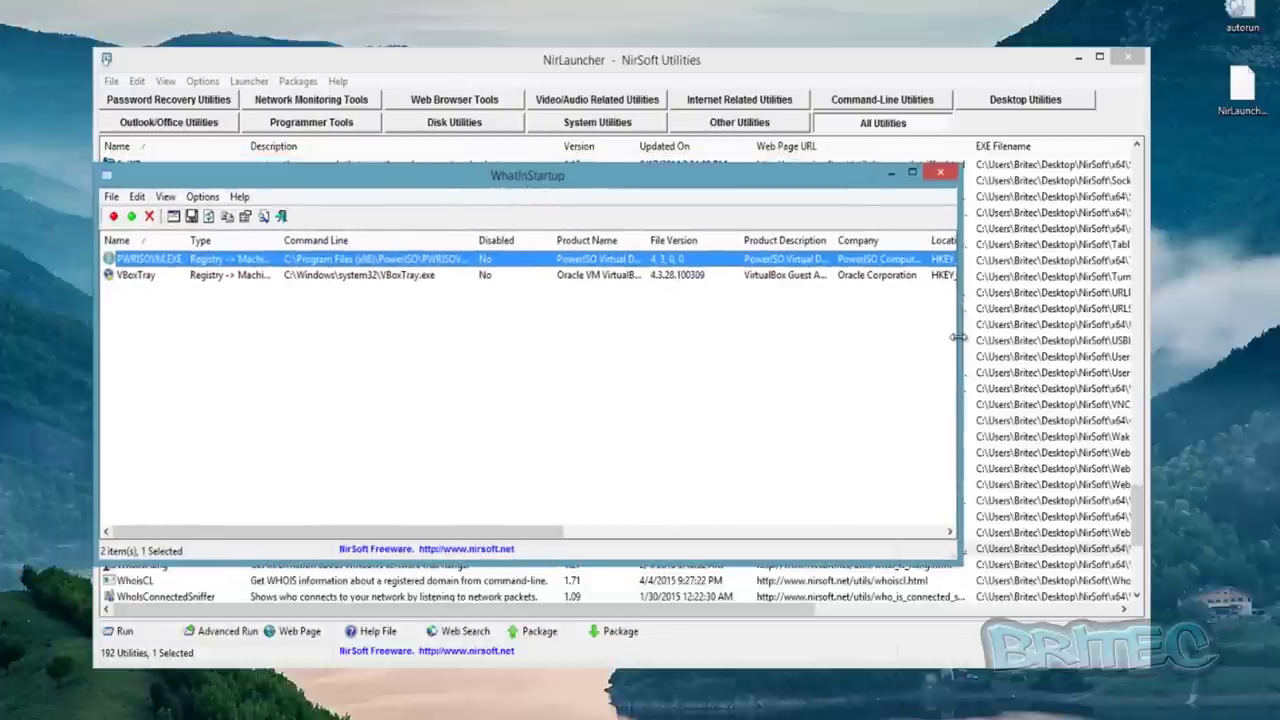
{"action": "left_click_drag", "start_coordinate": [948, 343], "coordinate": [1136, 342]}
{"action": "left_click_drag", "start_coordinate": [457, 531], "coordinate": [622, 537]}
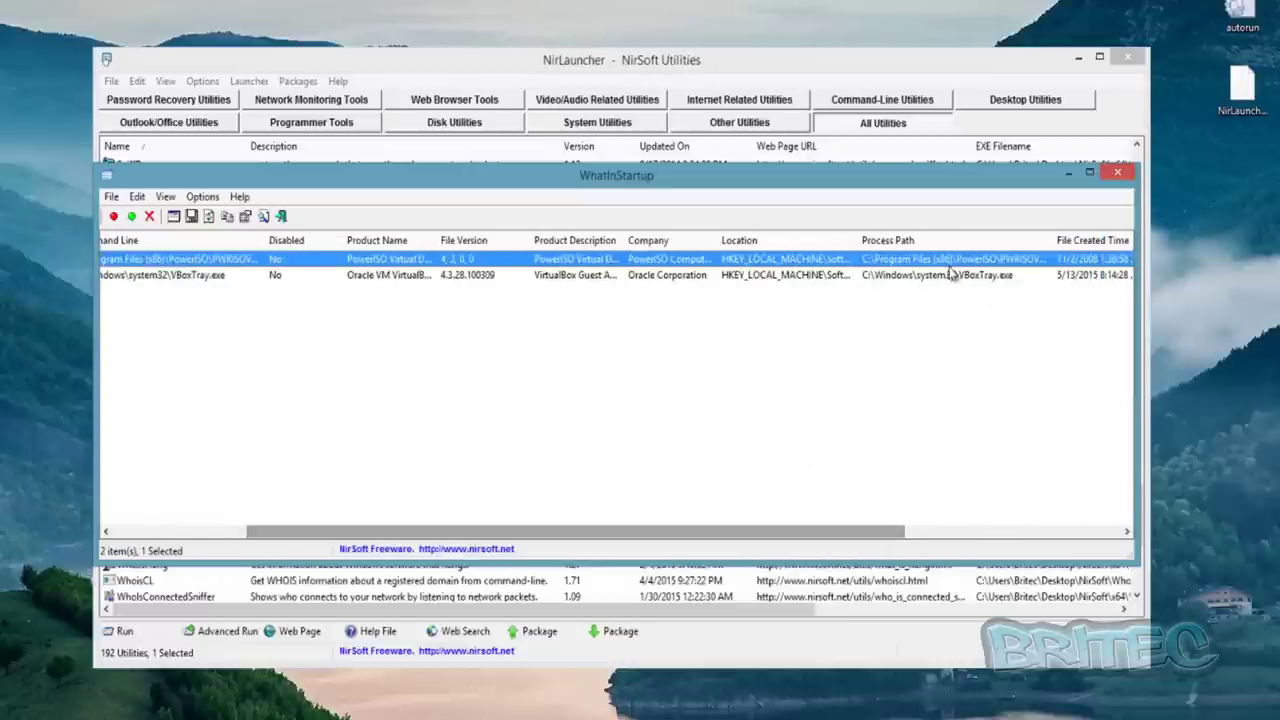
{"action": "left_click", "coordinate": [1118, 174]}
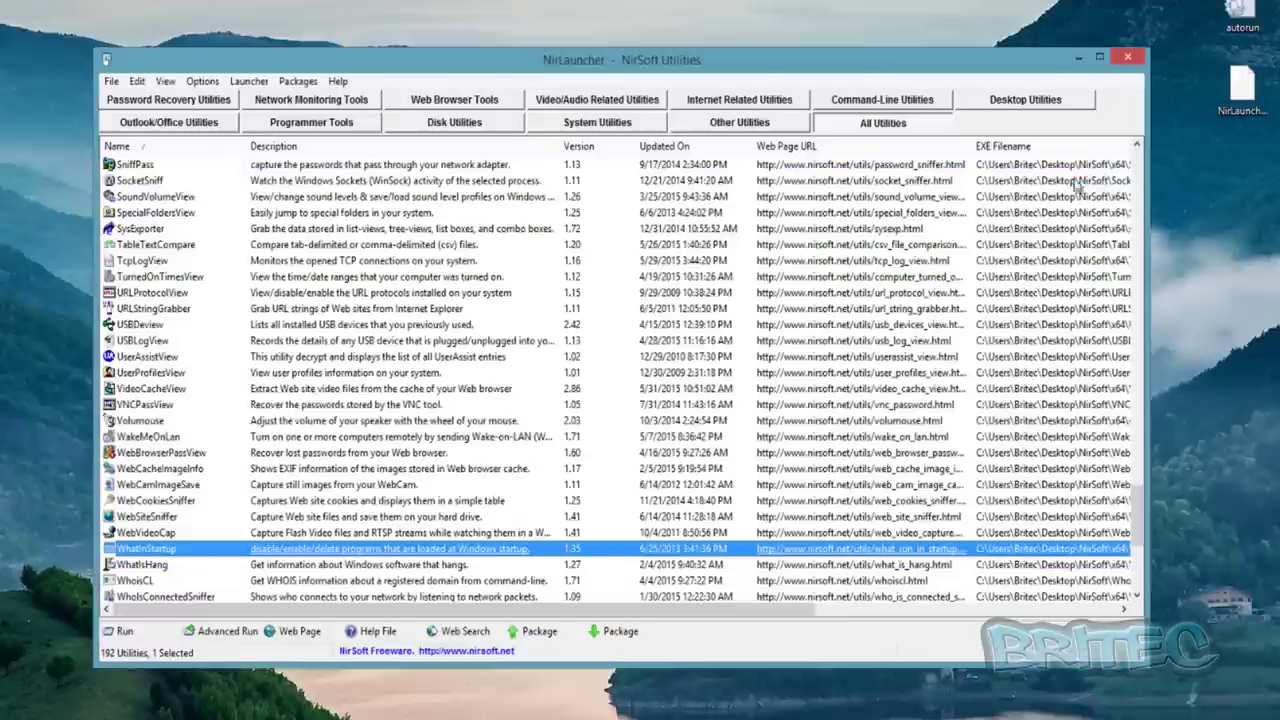
{"action": "left_click", "coordinate": [1129, 58]}
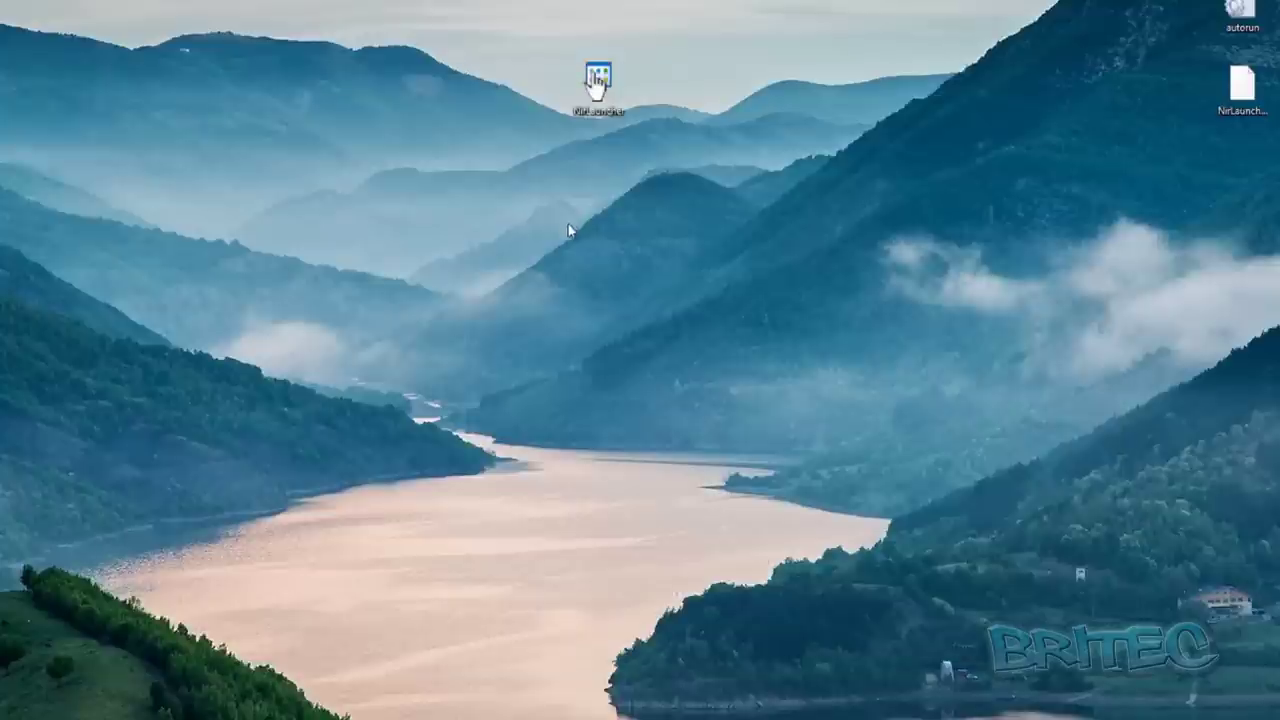